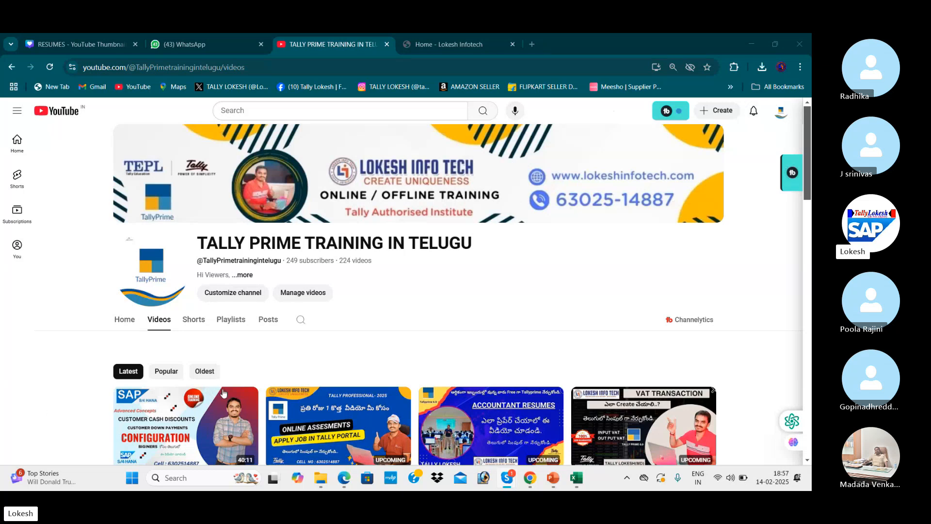
scroll(348, 281, down, 2)
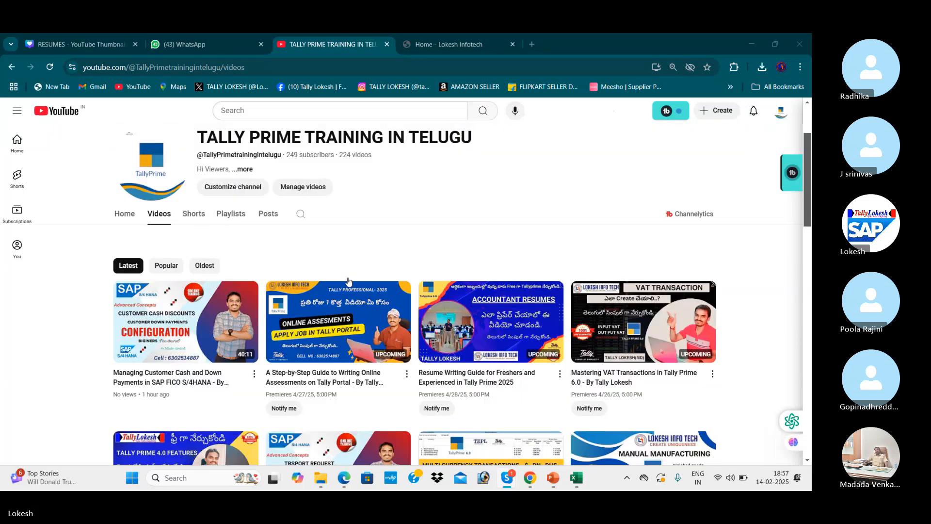
scroll(347, 281, down, 2)
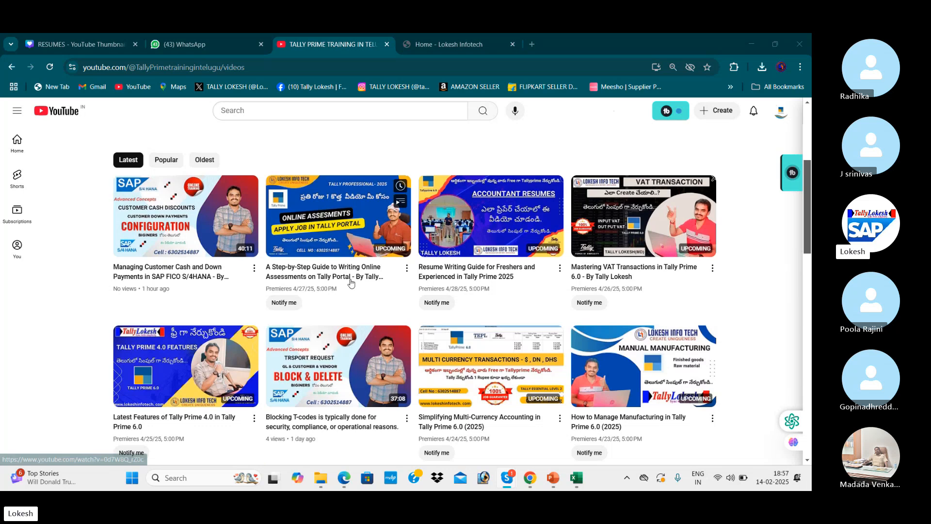
scroll(351, 283, down, 2)
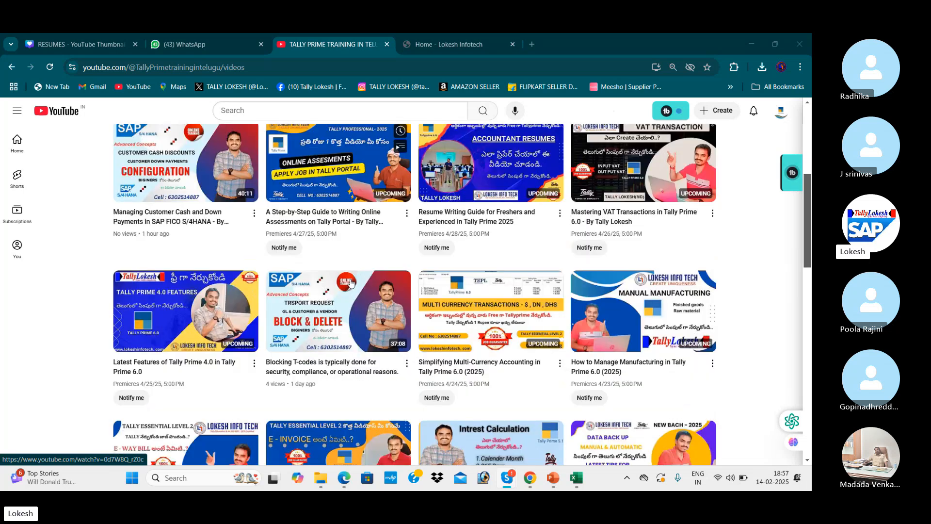
click(507, 477)
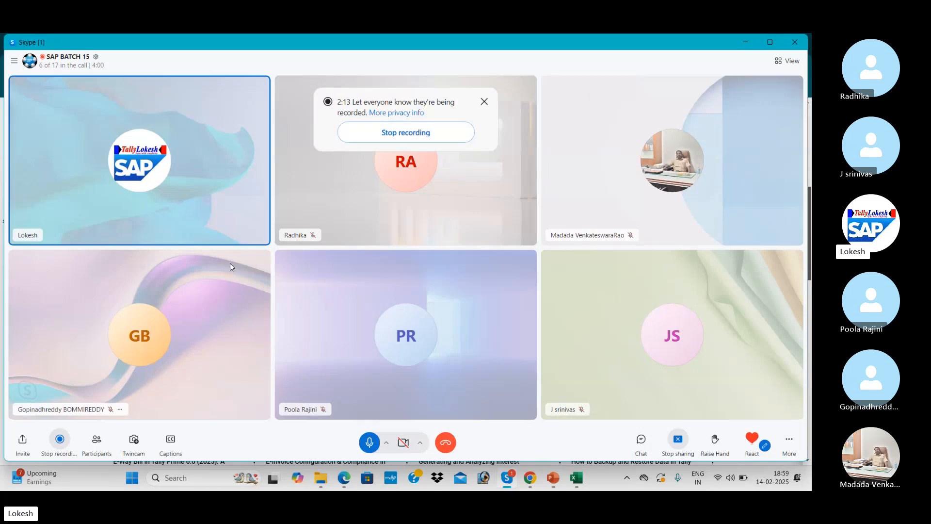
click(530, 483)
scroll(577, 415, up, 6)
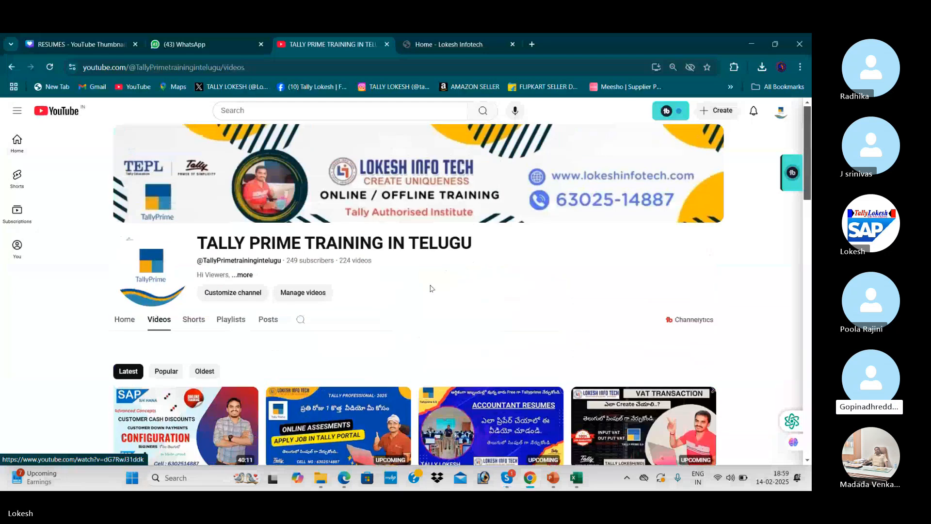
- Bring up the Accounts New Templets presentation in PowerPoint and close it
mouse_move(553, 480)
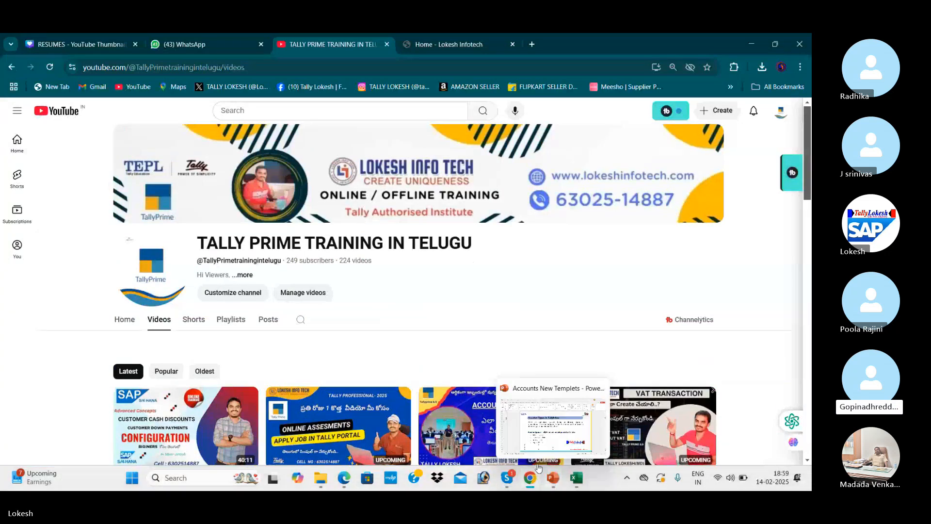
click(557, 432)
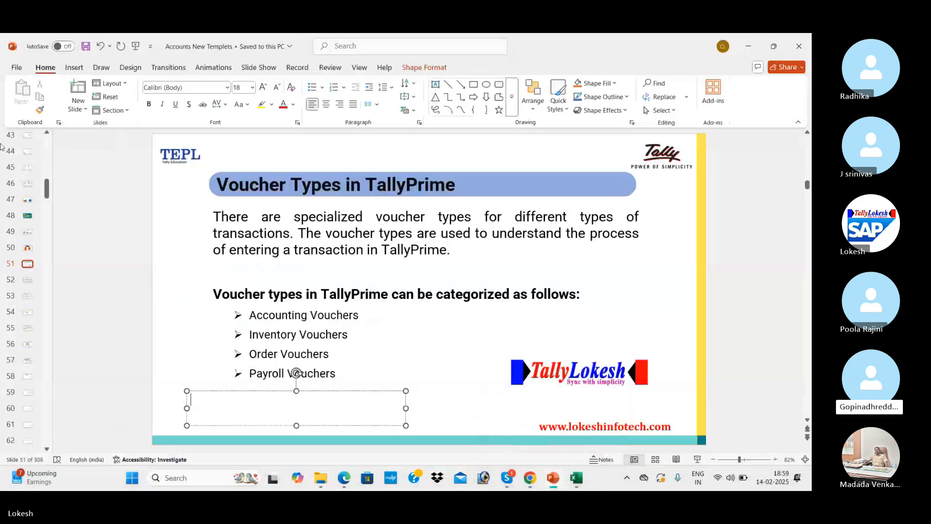
click(797, 45)
- Switch to the SAP CONTENT CONFIGURATION workbook in Excel and zoom the Enterprise Structure sheet to 160%
mouse_move(576, 478)
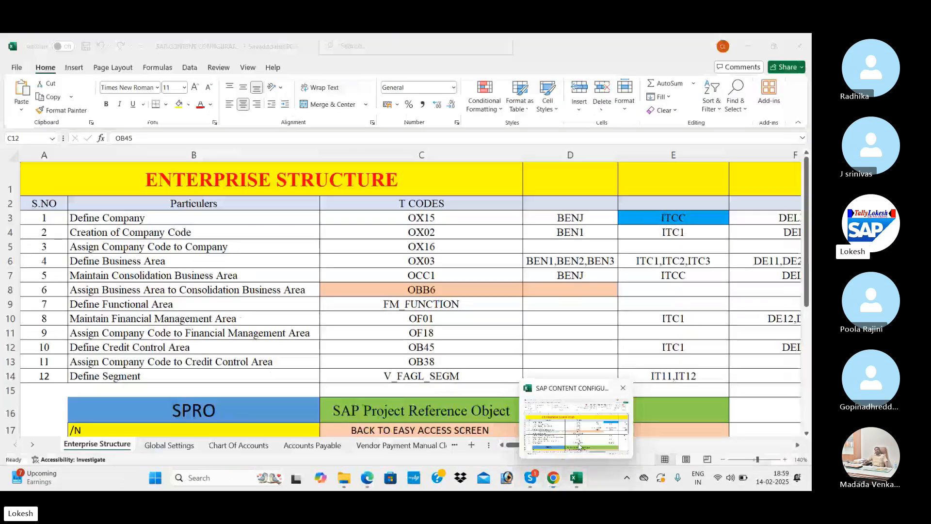
click(578, 445)
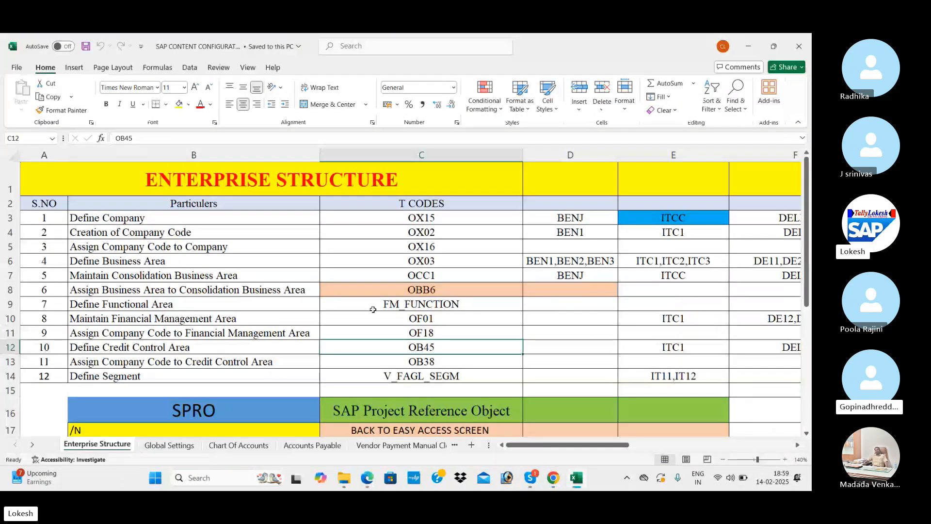
click(347, 293)
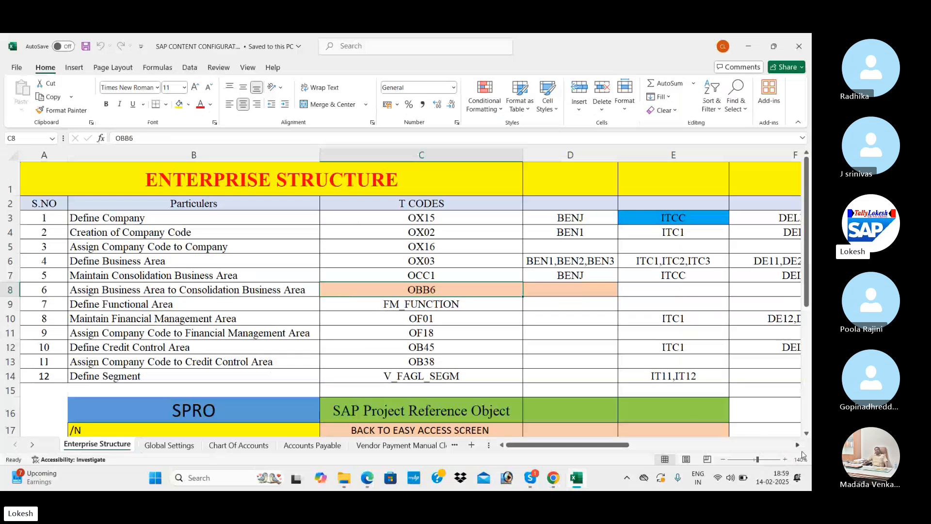
click(785, 459)
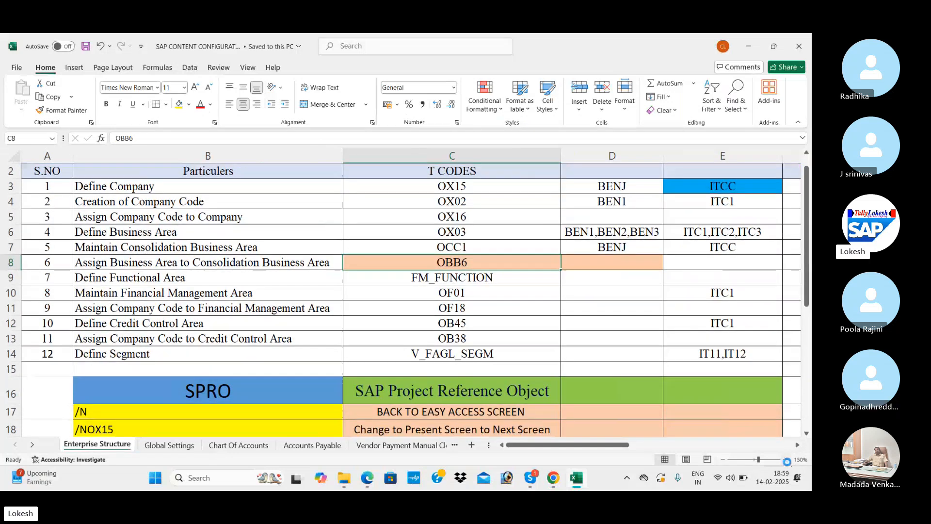
click(785, 460)
scroll(531, 346, up, 1)
click(379, 245)
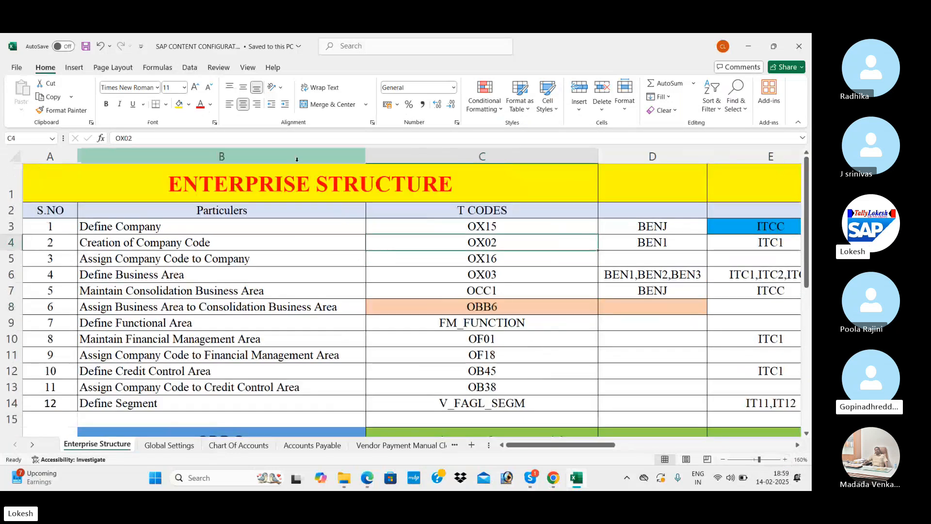
- Narrow the Particulers column B slightly and select the ENTERPRISE STRUCTURE title
drag(364, 157, 346, 157)
click(402, 261)
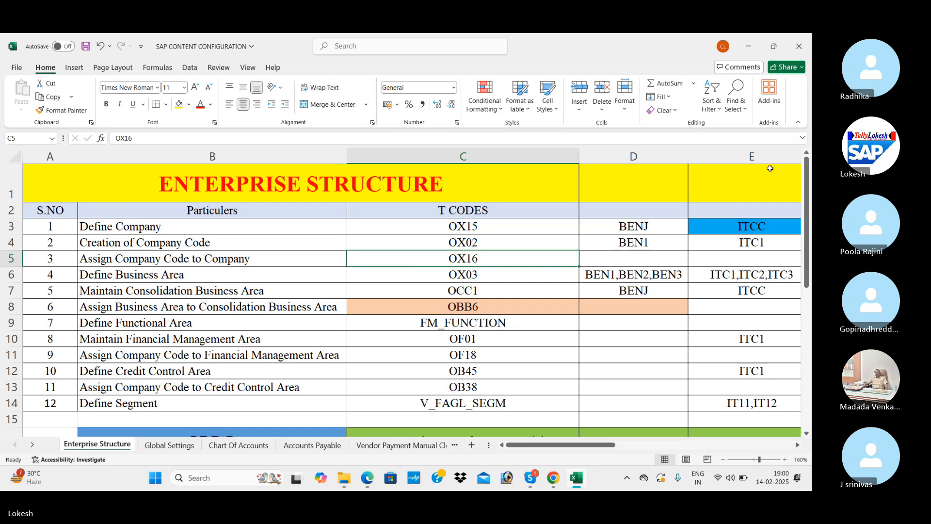
click(277, 269)
click(255, 181)
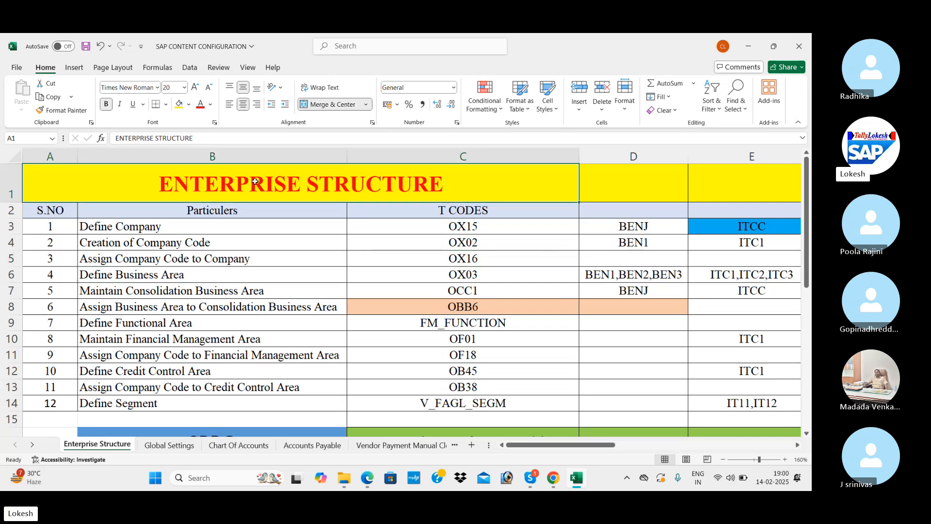
- Fill cells B3:C8, from Define Company through Assign Business Area to Consolidation Business Area, with light green
drag(227, 229, 417, 305)
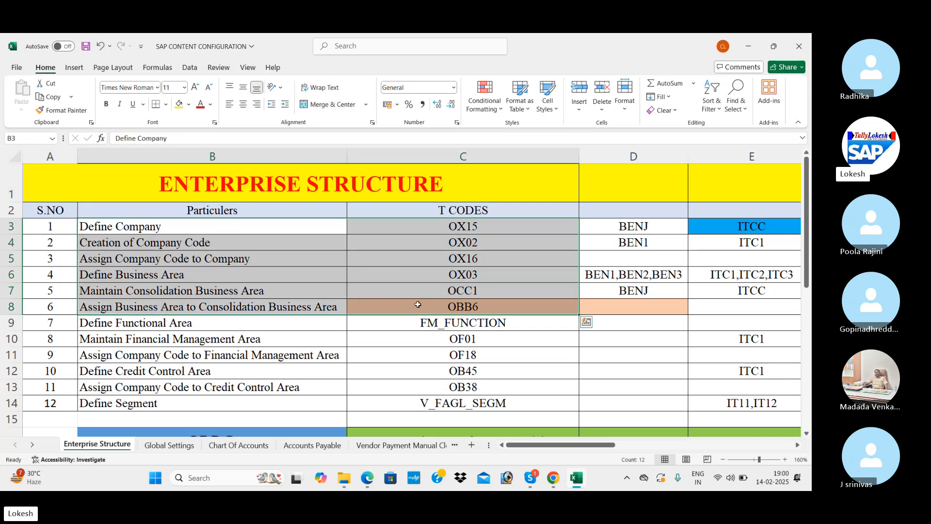
click(189, 104)
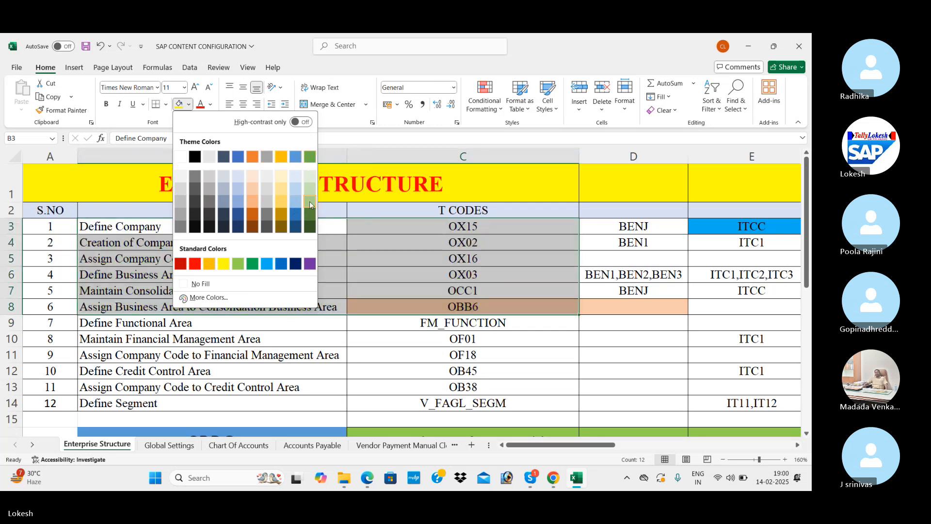
click(310, 202)
- Go over the uncoloured configuration rows 9 to 14 and select the Define Functional Area code in C9
scroll(353, 222, down, 1)
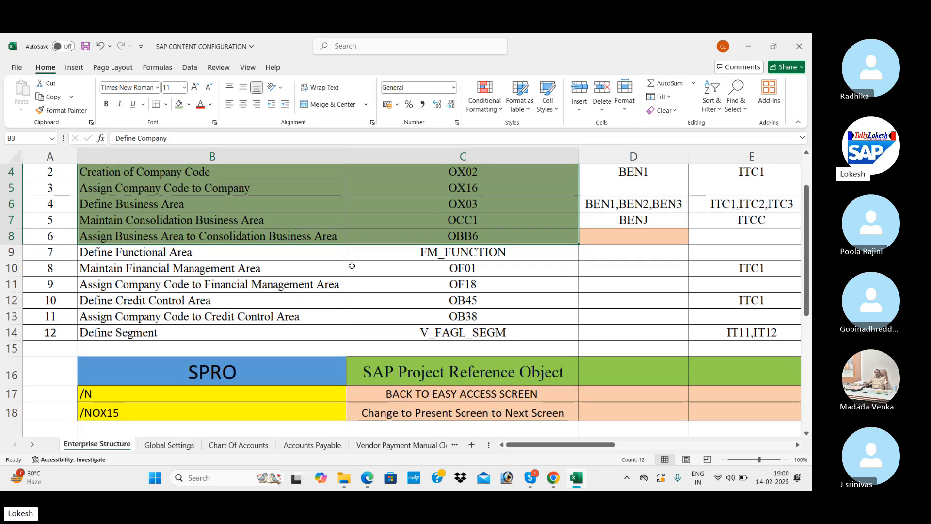
click(356, 267)
drag(264, 256, 505, 333)
click(272, 295)
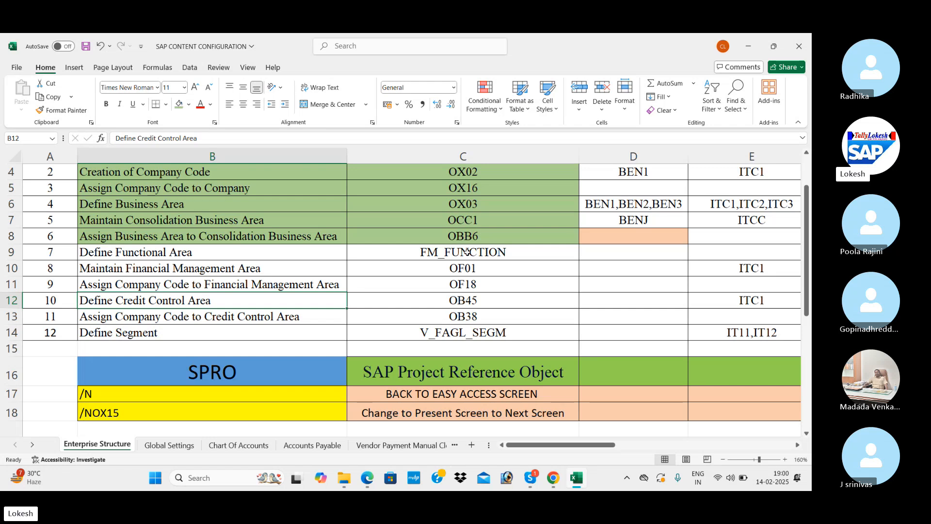
click(494, 255)
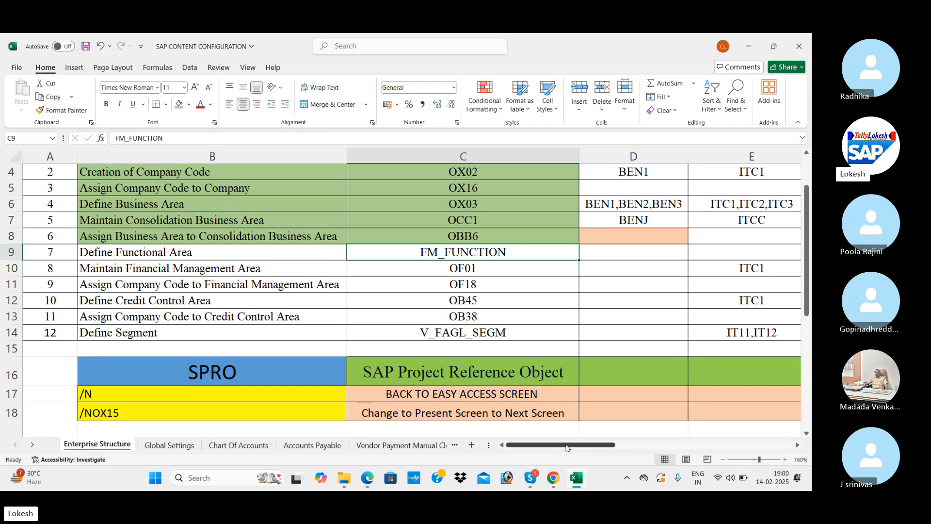
- Minimize the browser, workbook and folder windows to reach the desktop
mouse_move(553, 478)
click(556, 425)
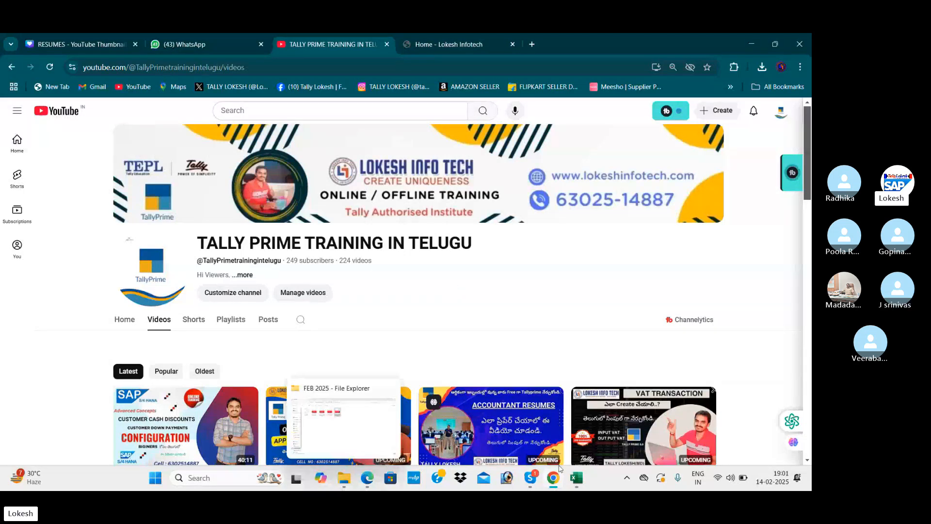
click(750, 43)
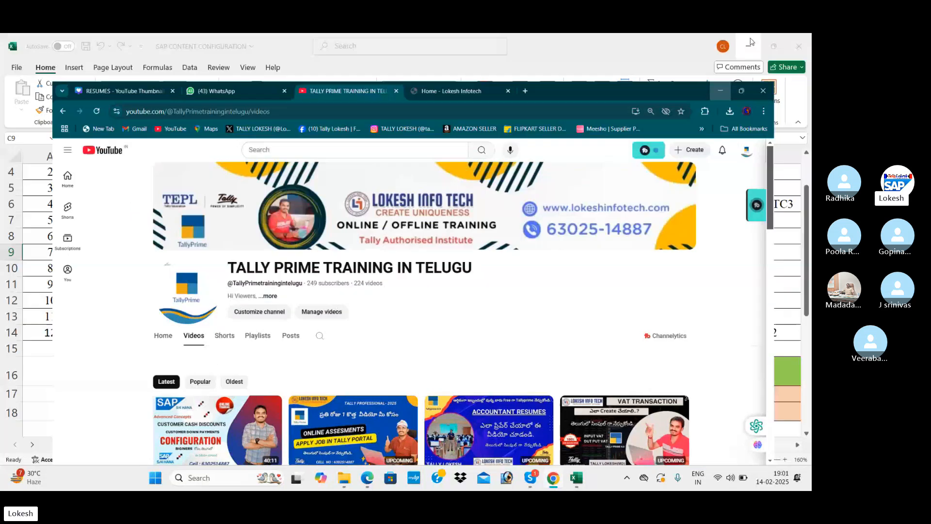
click(751, 45)
click(751, 42)
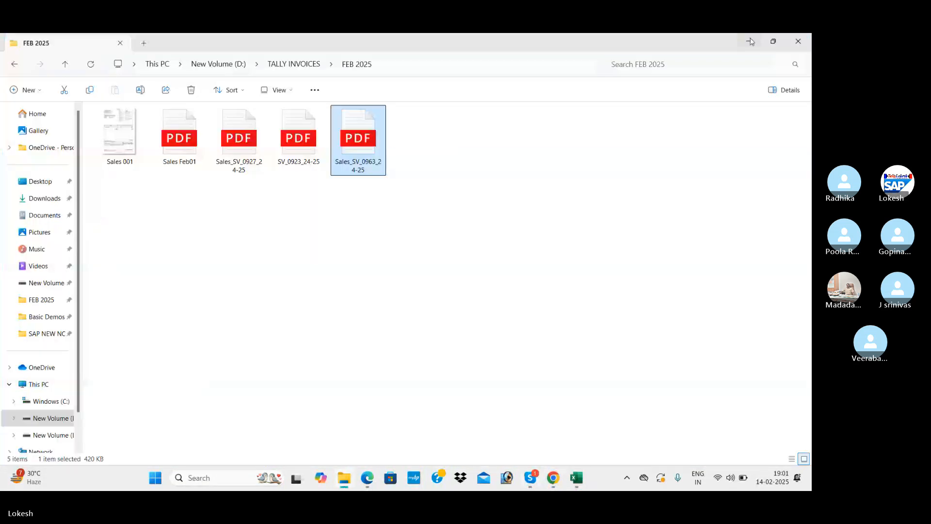
click(750, 42)
click(754, 45)
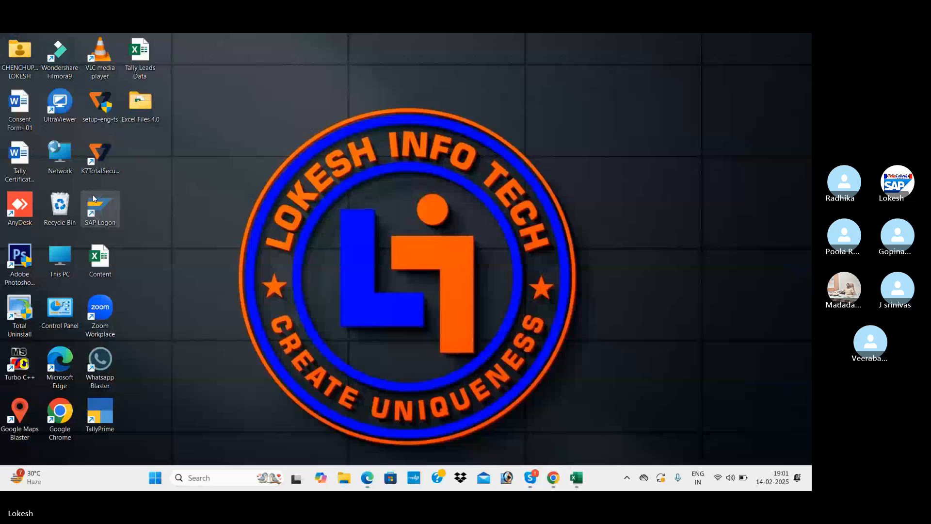
- Start SAP Logon, open the listed SAP connection and log on with the user ID and account password
double_click(93, 198)
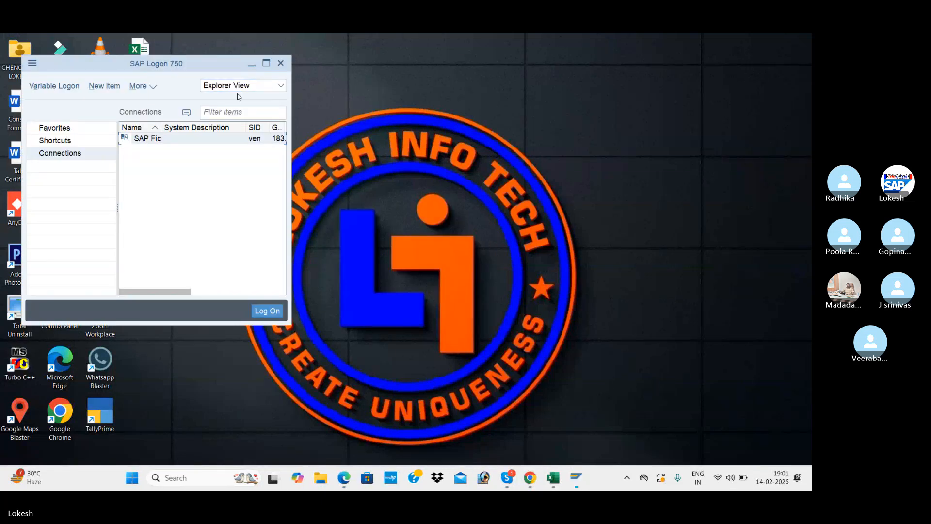
click(265, 65)
double_click(383, 115)
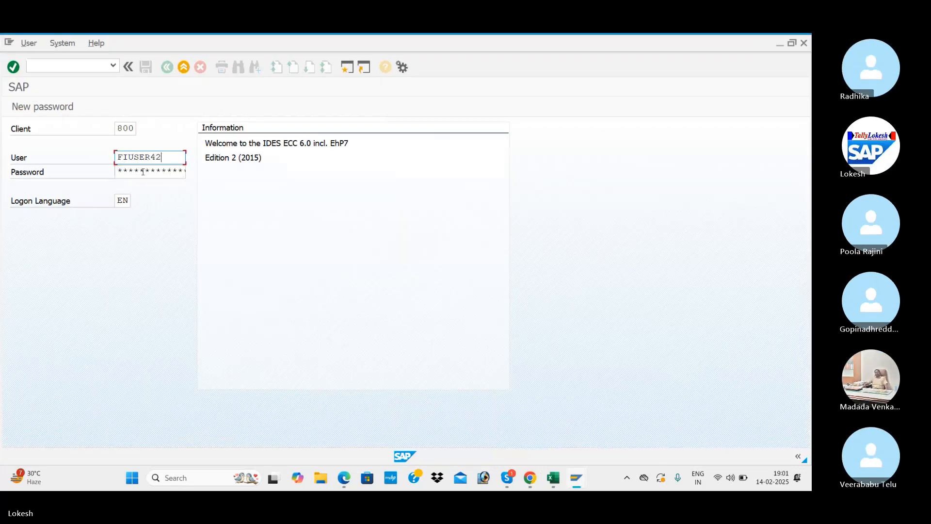
key(Tab)
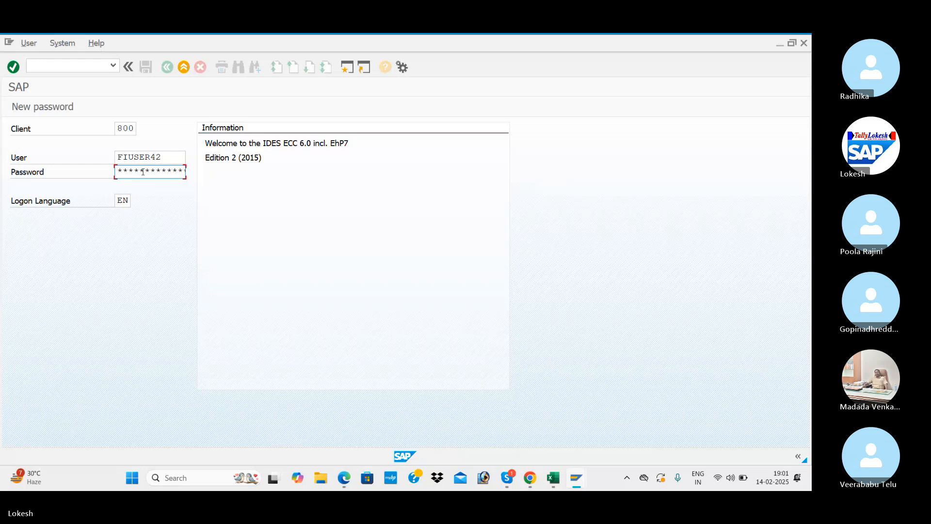
key(Return)
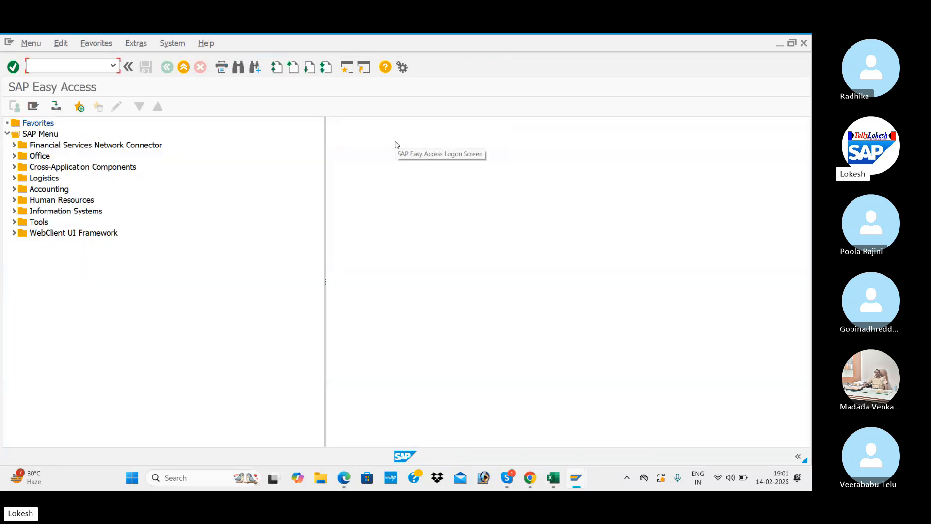
- Run transaction SPRO and display the SAP Reference IMG
text(SPRO)
key(Return)
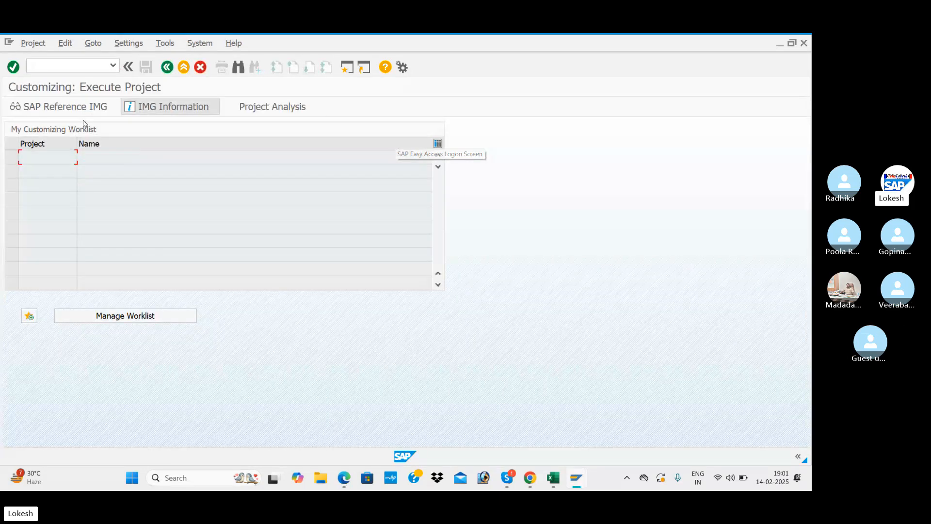
click(75, 107)
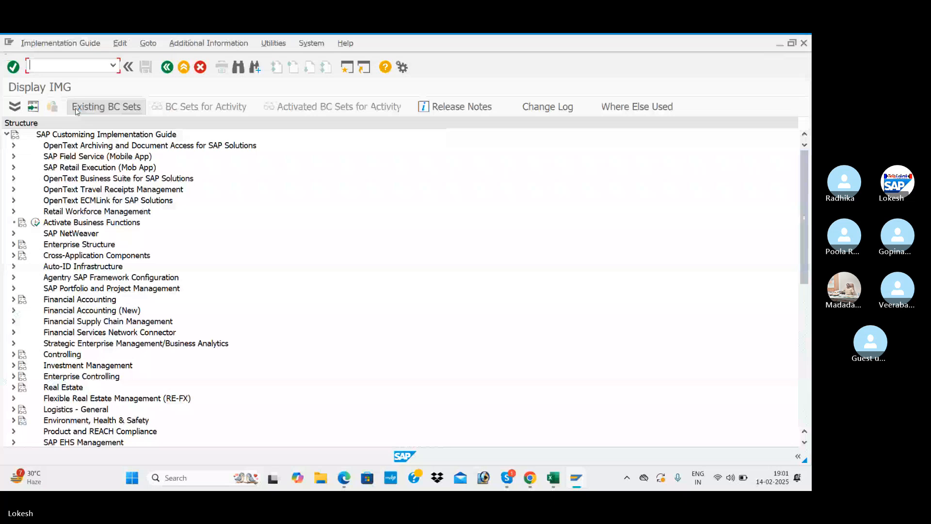
- Expand Enterprise Structure, Definition and Financial Accounting in the IMG, and try to execute Define Functional Area
click(14, 244)
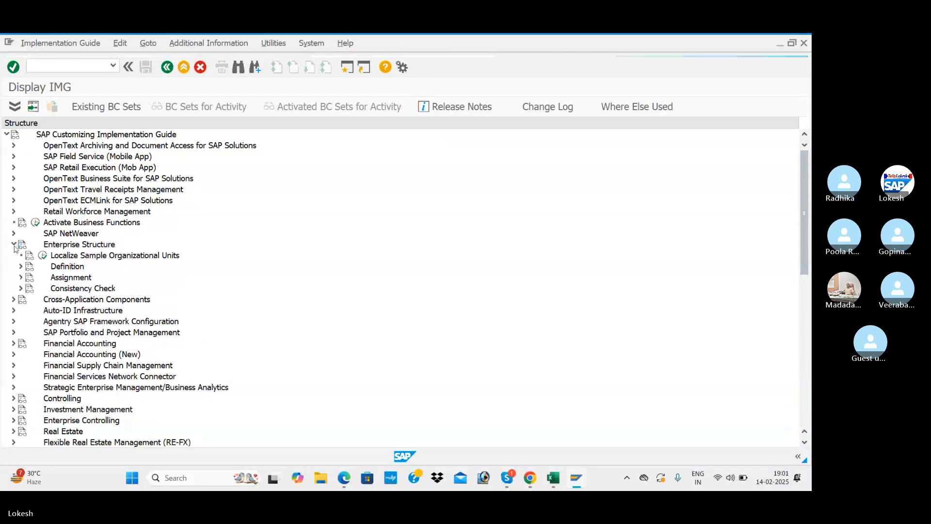
click(20, 266)
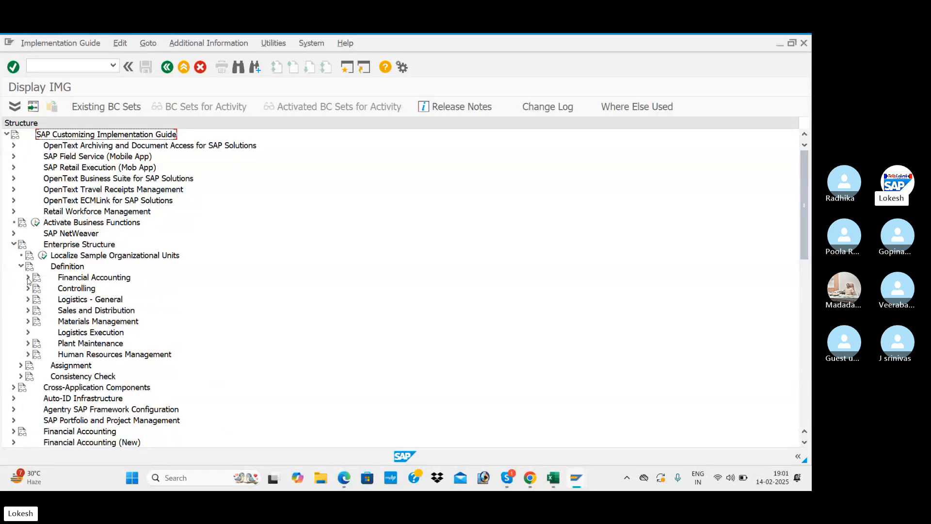
click(28, 277)
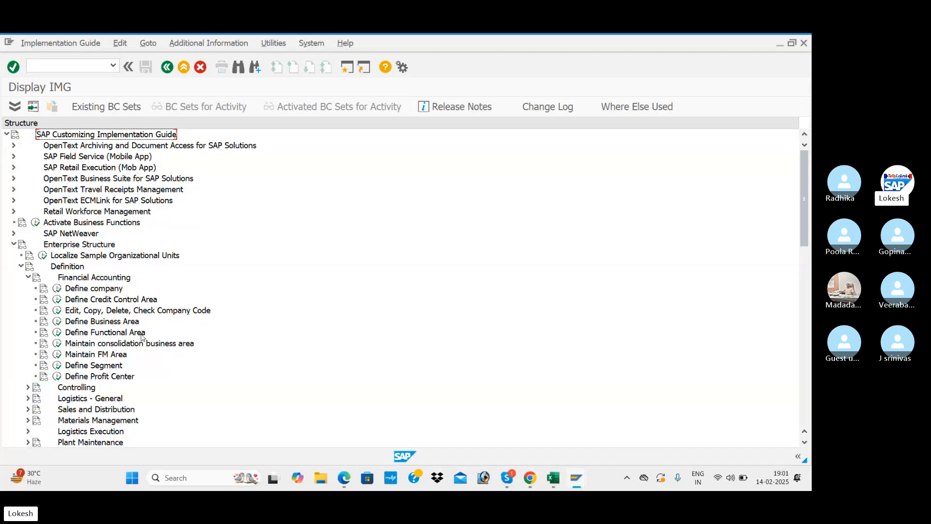
click(57, 332)
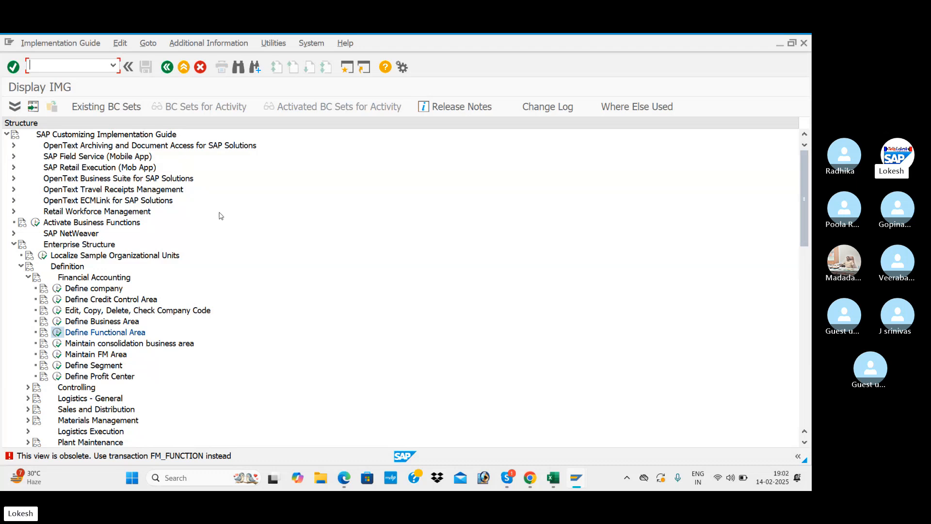
- Open a new SAP session and switch back to the Excel workbook at the FM_FUNCTION code
click(352, 71)
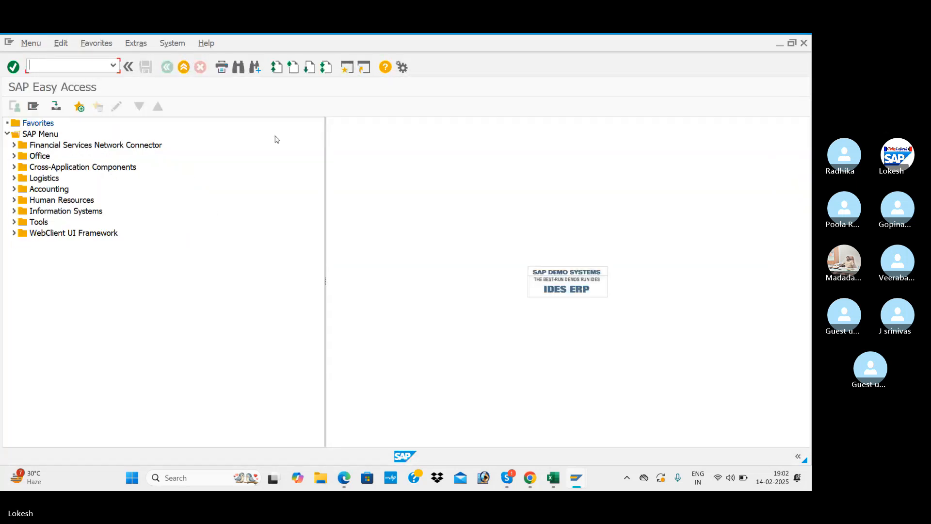
key(alt+Tab)
key(alt+Tab)
key(alt+Tab)
key(alt+Tab)
key(alt+Tab)
key(alt+Tab)
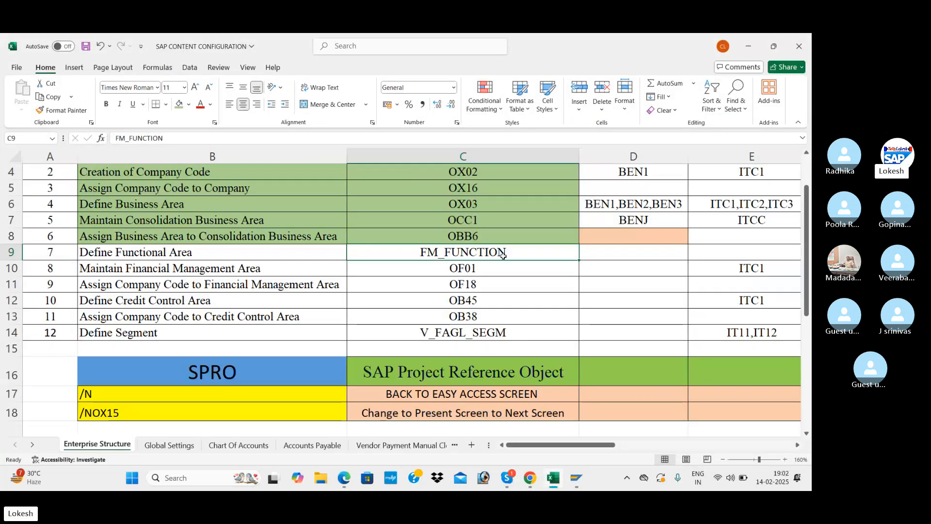
- Copy the FM_FUNCTION code from the Excel cell, switch to SAP and run it as a transaction
key(ctrl+c)
key(alt+Tab)
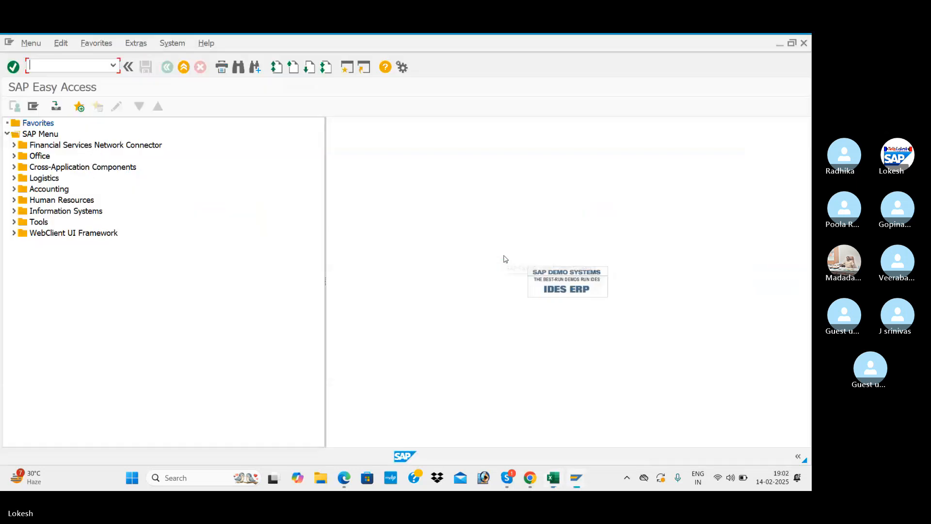
key(ctrl+v)
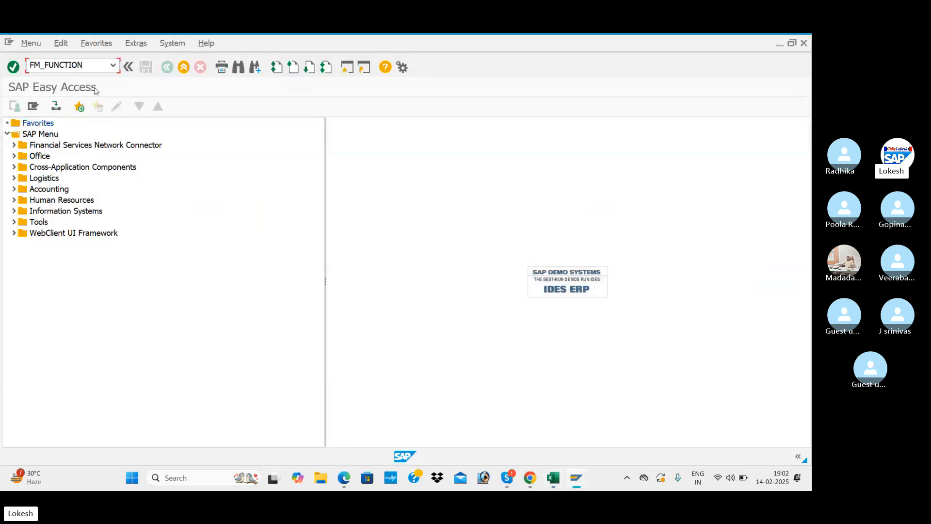
key(Return)
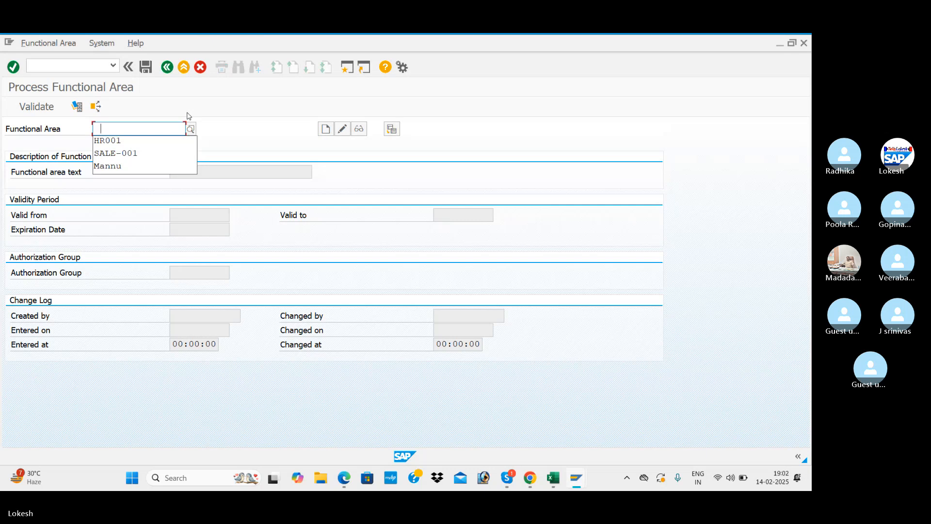
- Enter SALES98 as the functional area and start creating it
text(SAL)
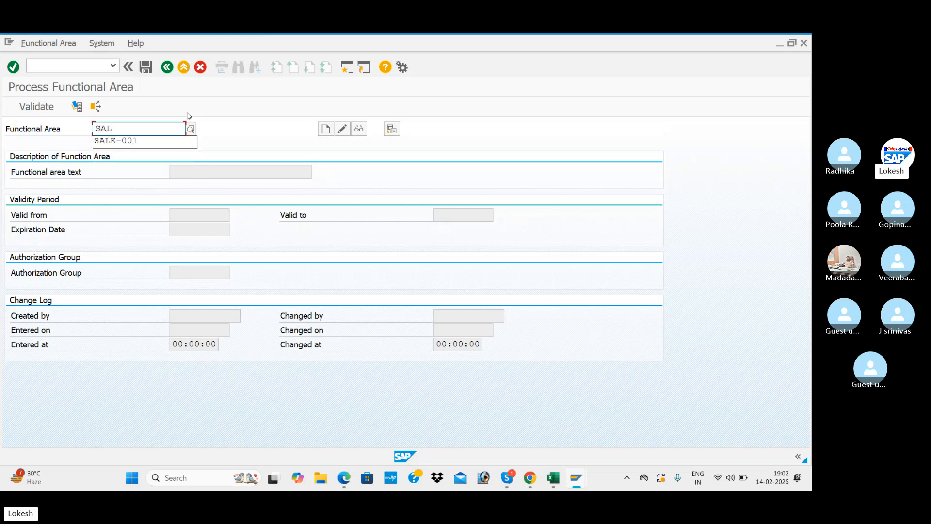
text(E -000)
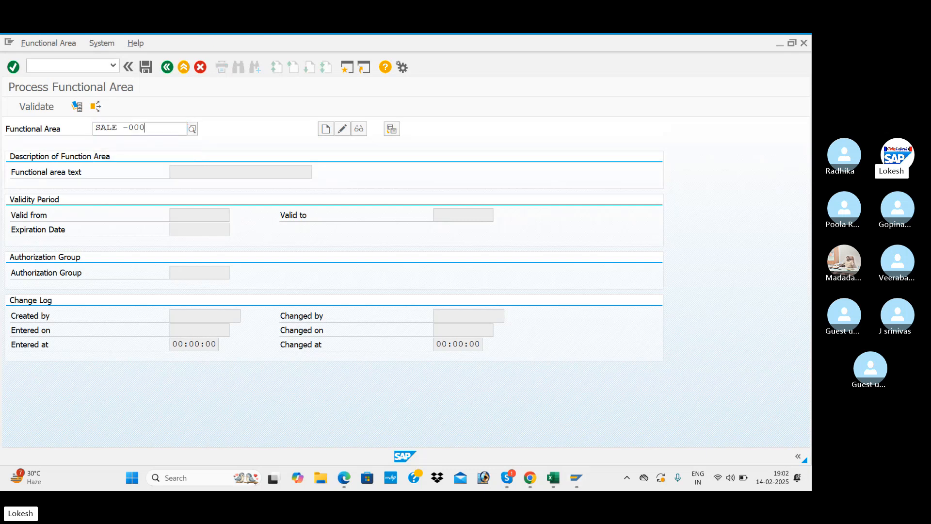
key(BackSpace)
key(BackSpace)
key(BackSpace)
key(BackSpace)
key(BackSpace)
key(BackSpace)
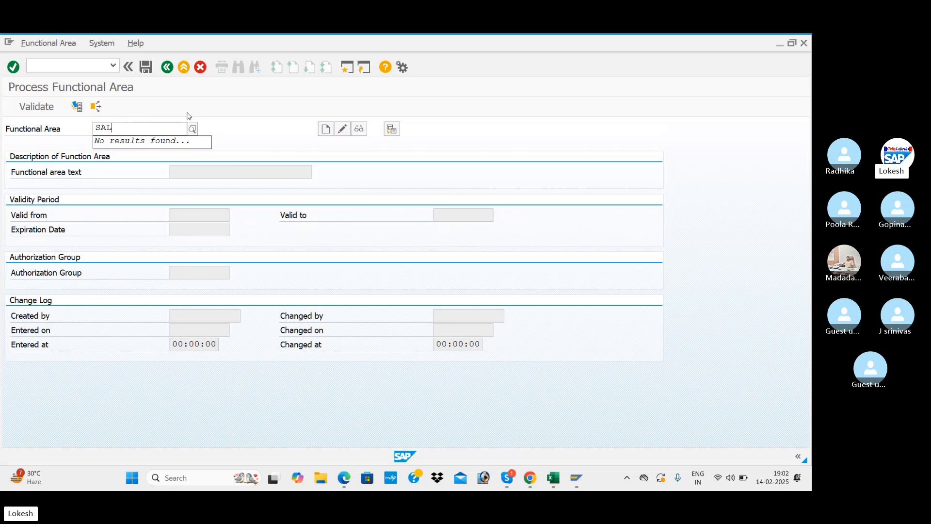
text(K)
key(BackSpace)
text(ES)
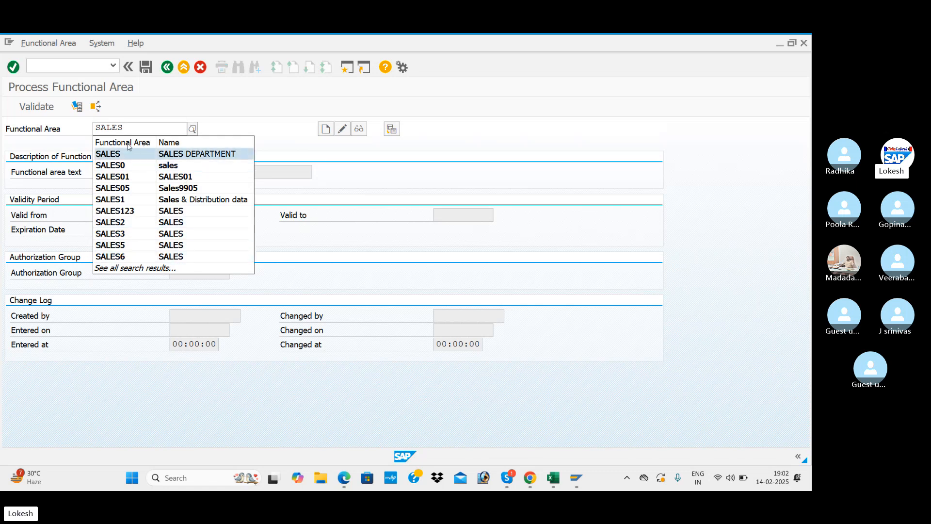
text(96)
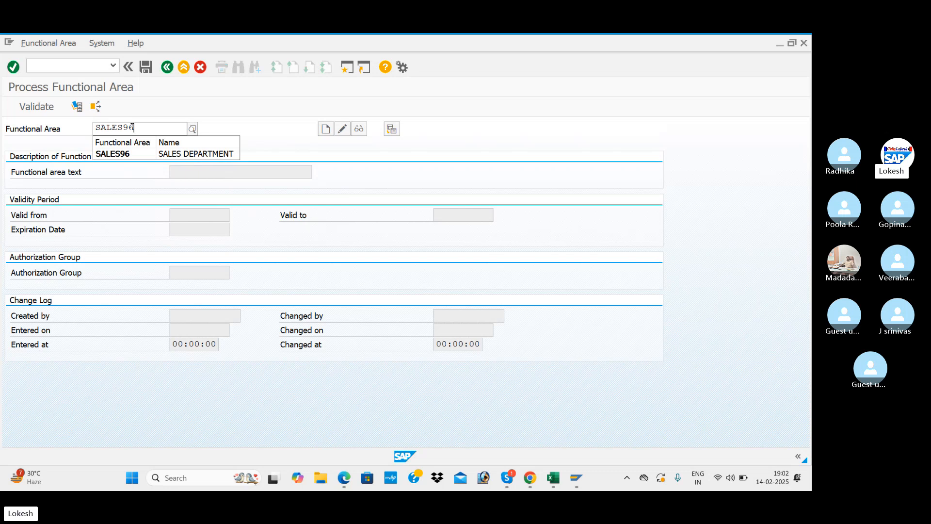
key(BackSpace)
text(8)
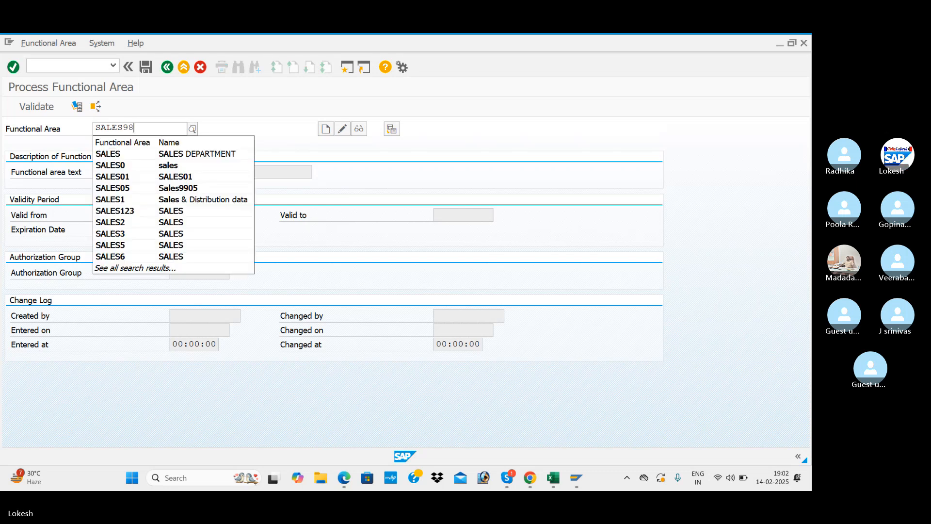
key(Tab)
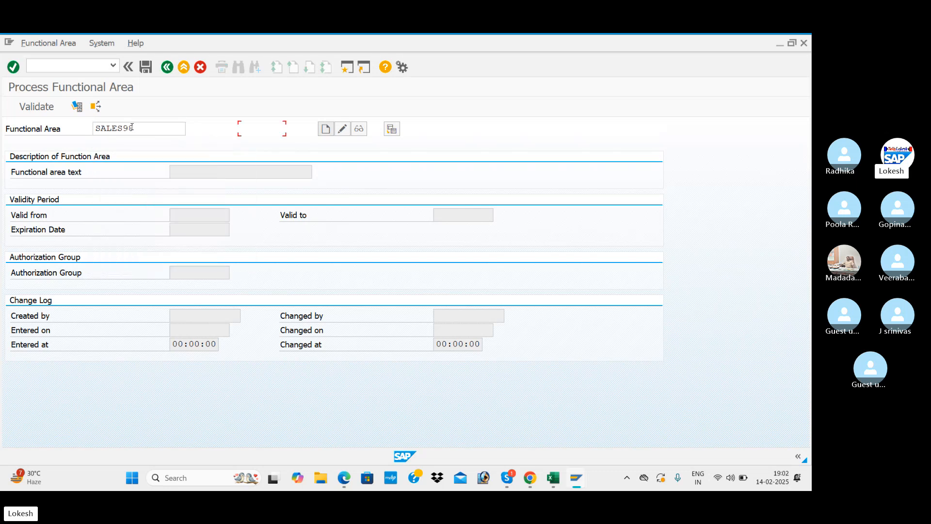
click(325, 129)
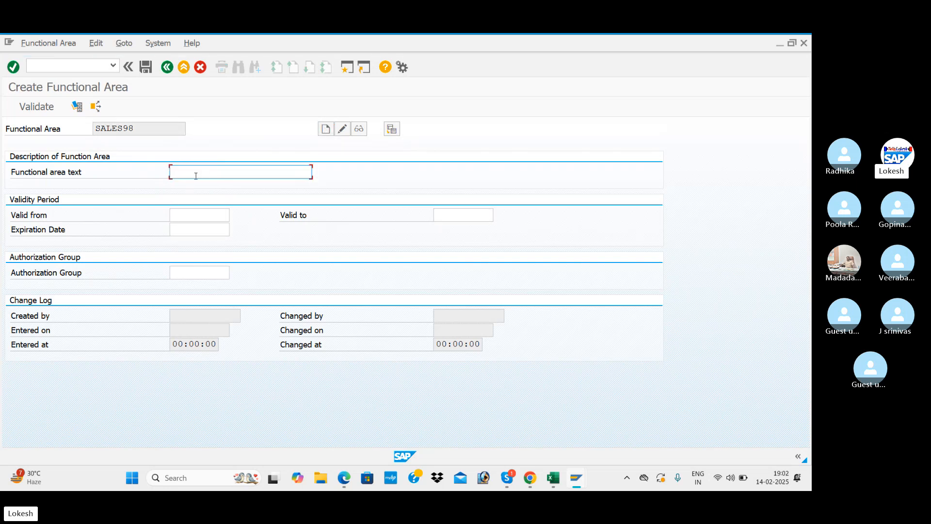
- Set the functional area text to SALES and its valid-from date to 1.04.2024
click(196, 176)
click(196, 198)
click(189, 215)
text(1)
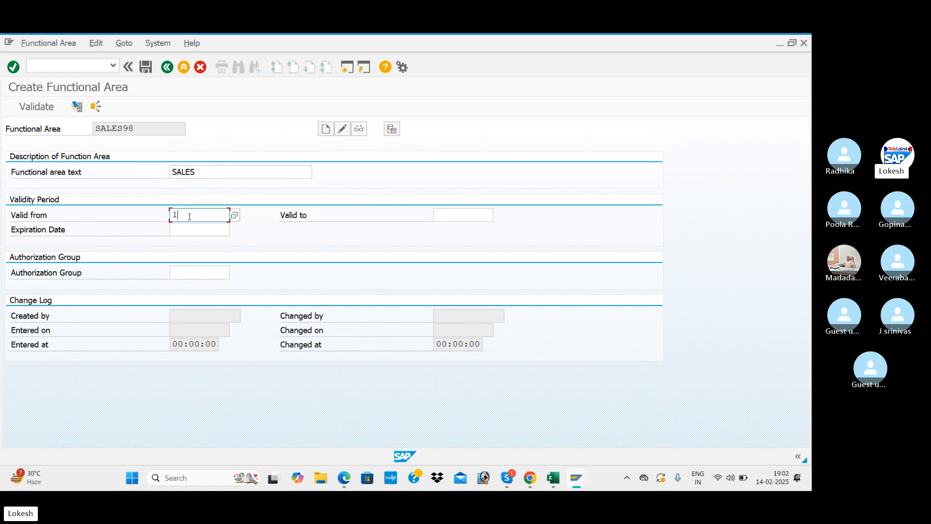
text(-)
key(BackSpace)
text(.04)
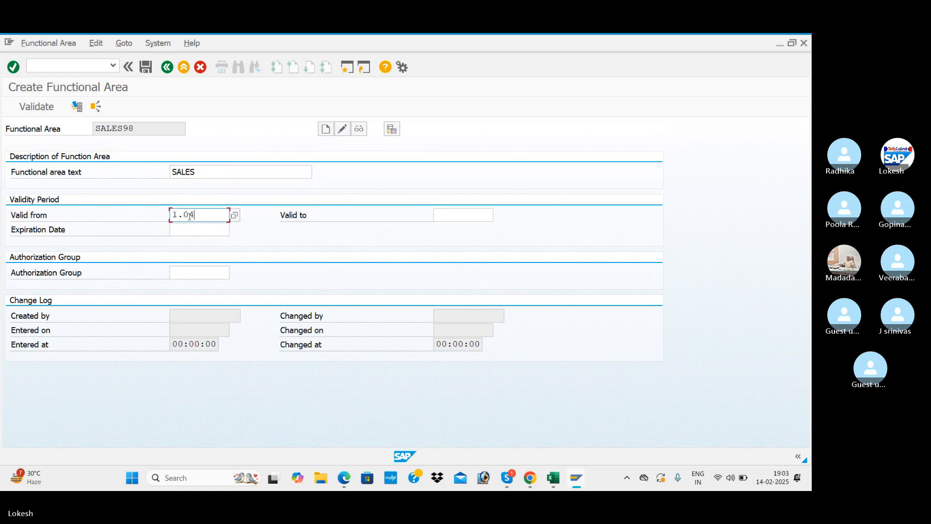
text(.2024)
- Set the valid-to date to 31.3.2025 and the expiration date to 31.03.2025, and save the SALES98 functional area
key(Tab)
text(31)
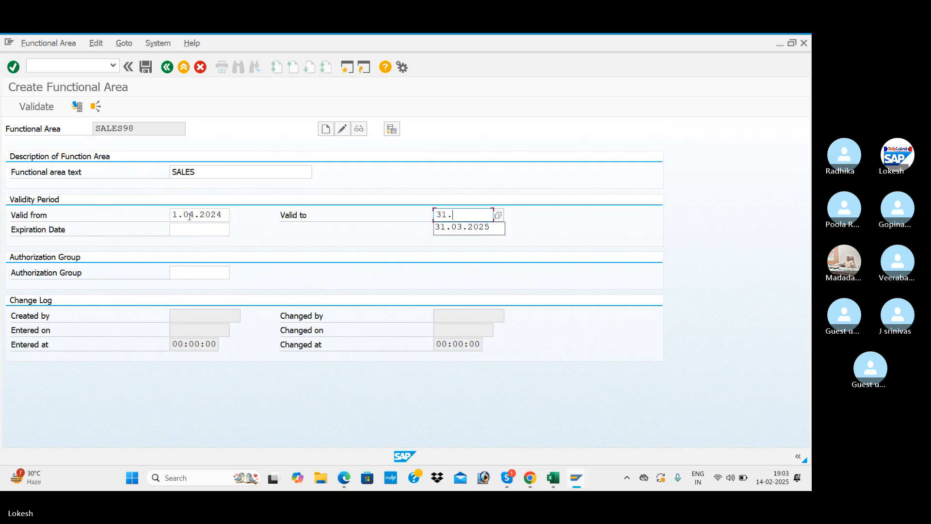
text(.3.202)
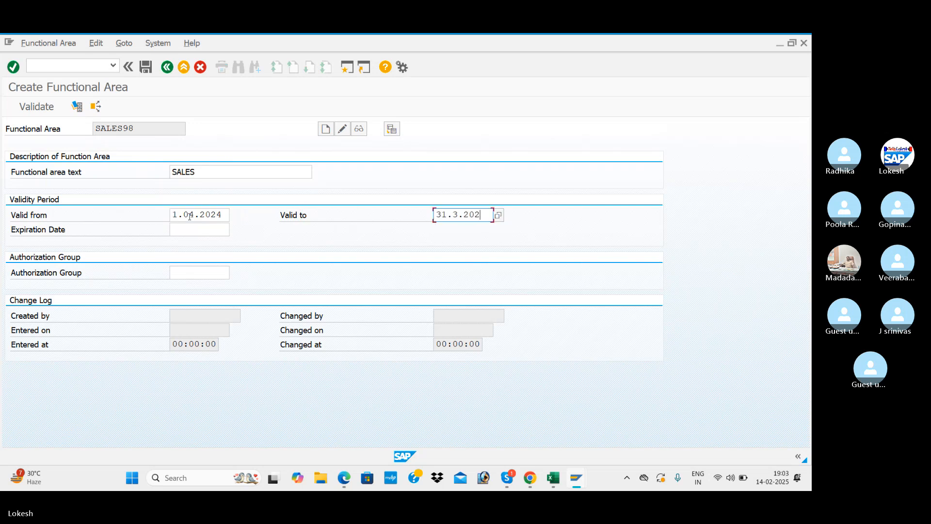
text(6)
key(BackSpace)
text(5)
key(Tab)
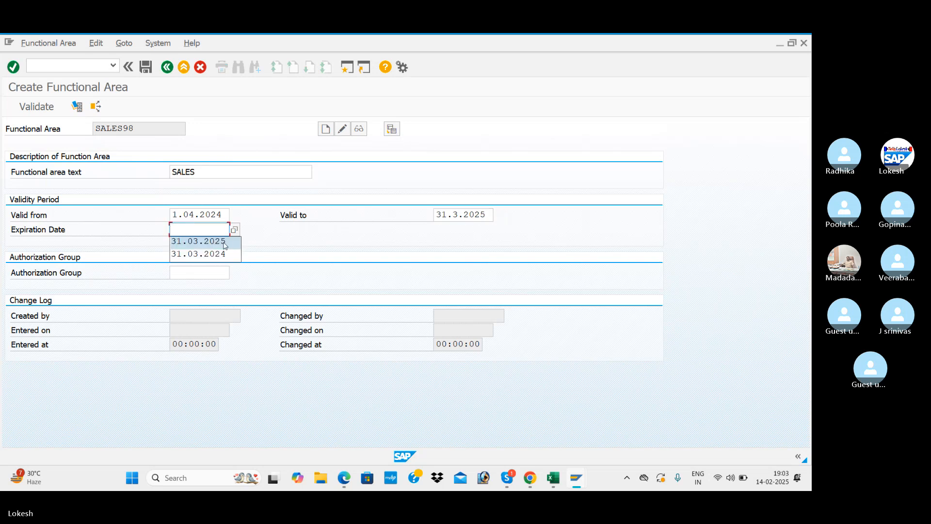
click(223, 241)
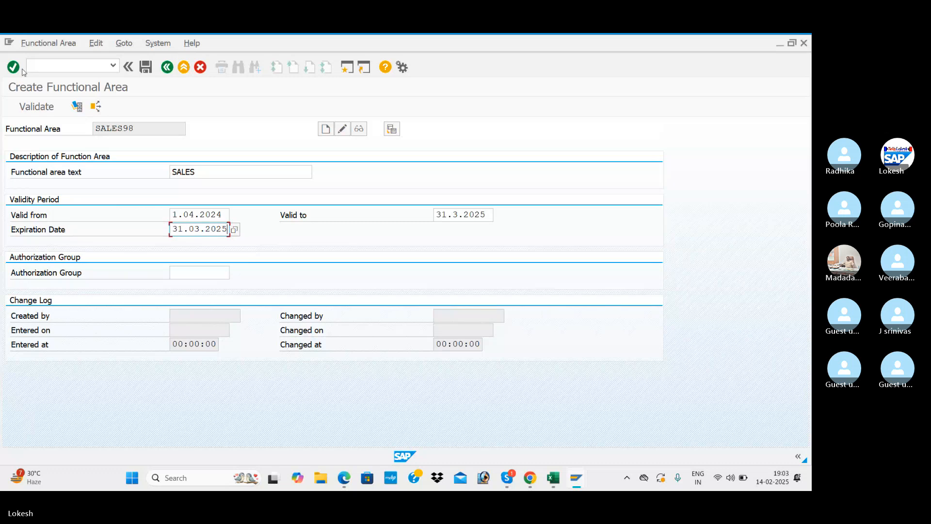
click(145, 68)
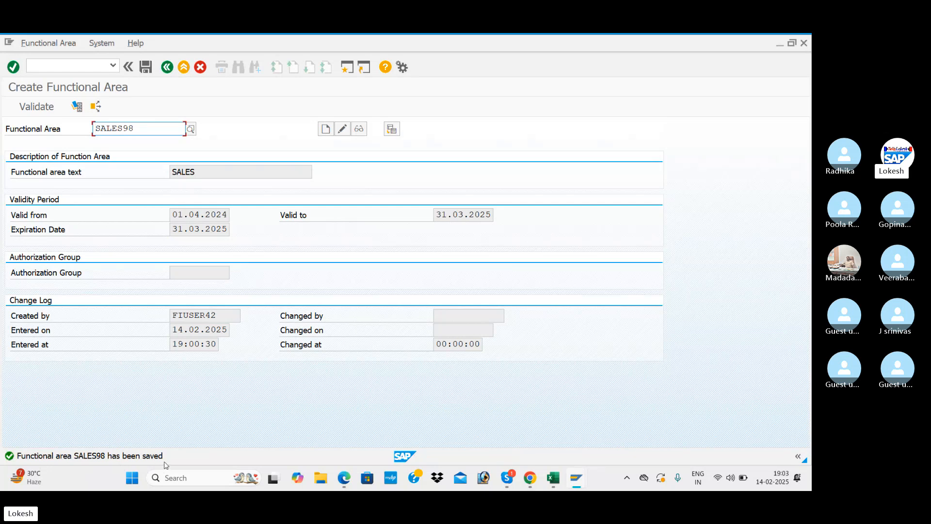
- Replace the functional area code with MANUFACTURE01 and start creating it as a new functional area
click(157, 129)
key(BackSpace)
key(BackSpace)
key(BackSpace)
key(BackSpace)
key(BackSpace)
key(BackSpace)
key(BackSpace)
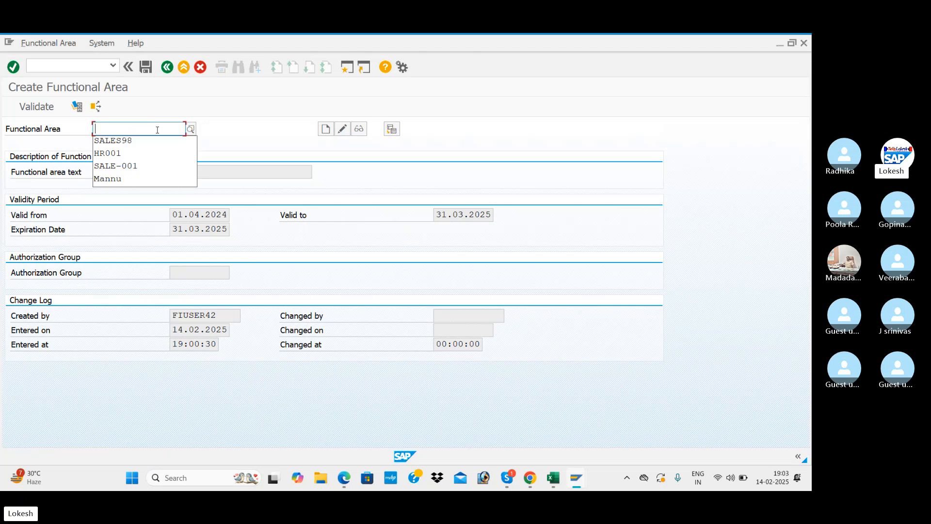
text(MANUFACT)
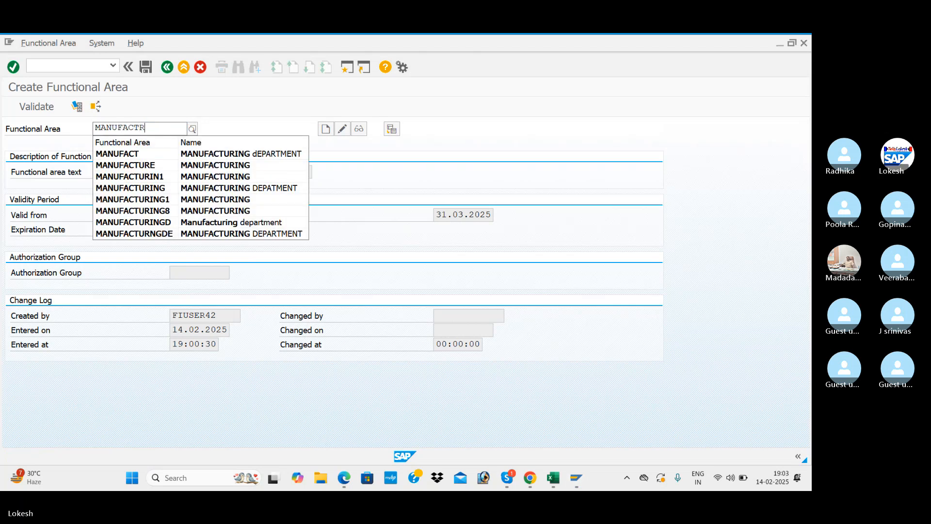
text(R)
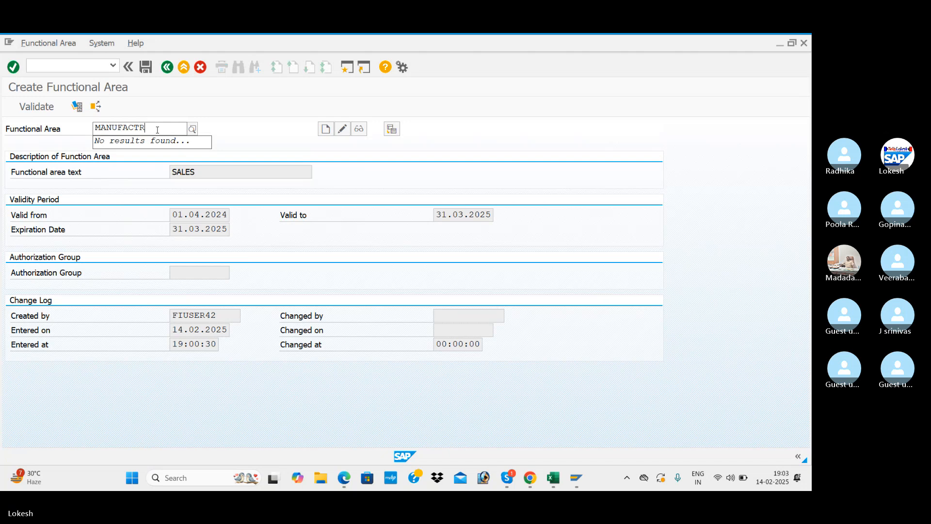
key(BackSpace)
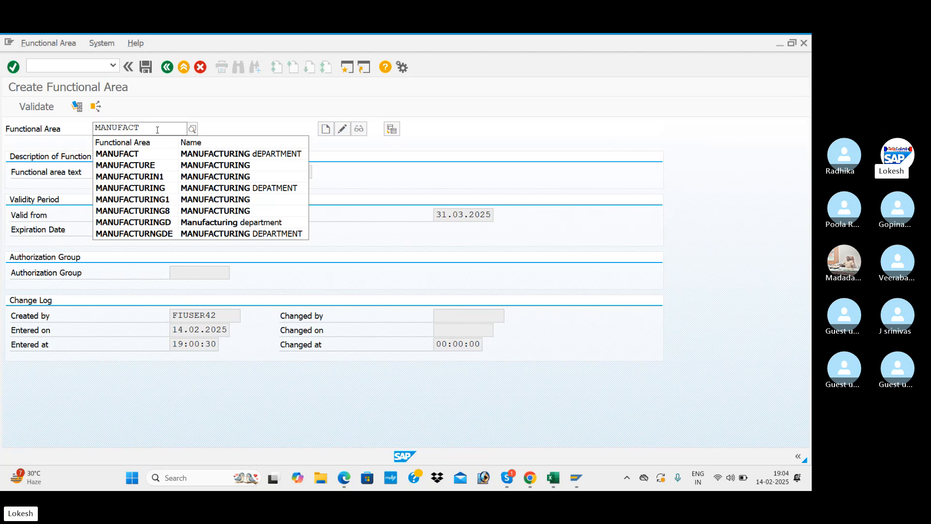
text(URE01)
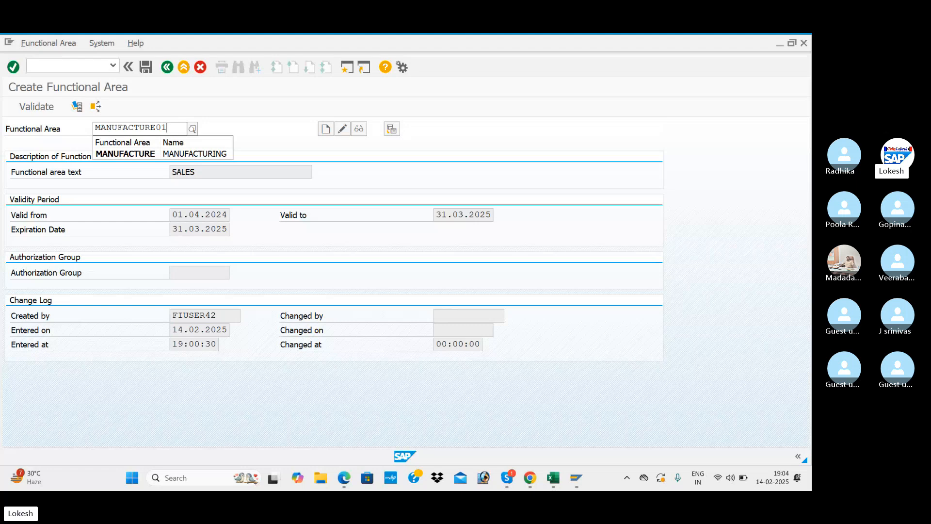
click(157, 128)
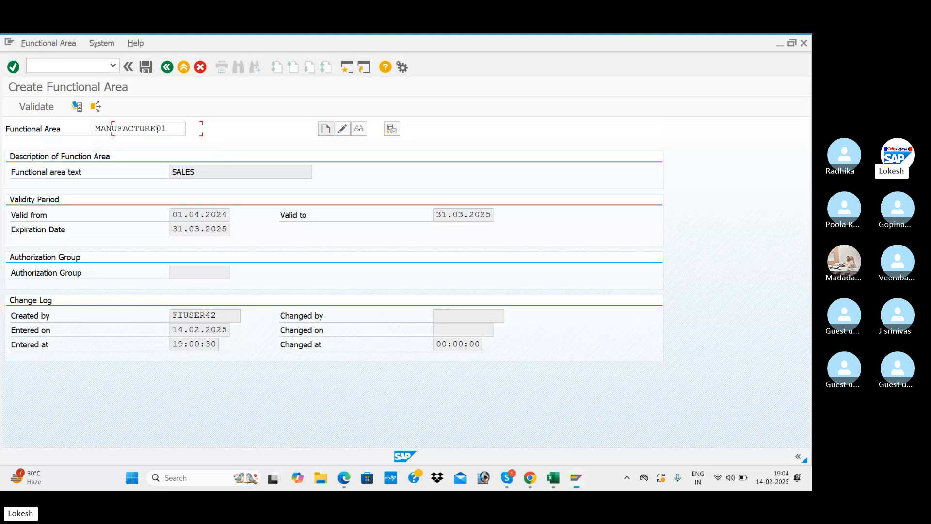
click(334, 131)
- Set the functional area text to MANUFACTURING and the valid-from date to 1.04.2024
click(224, 174)
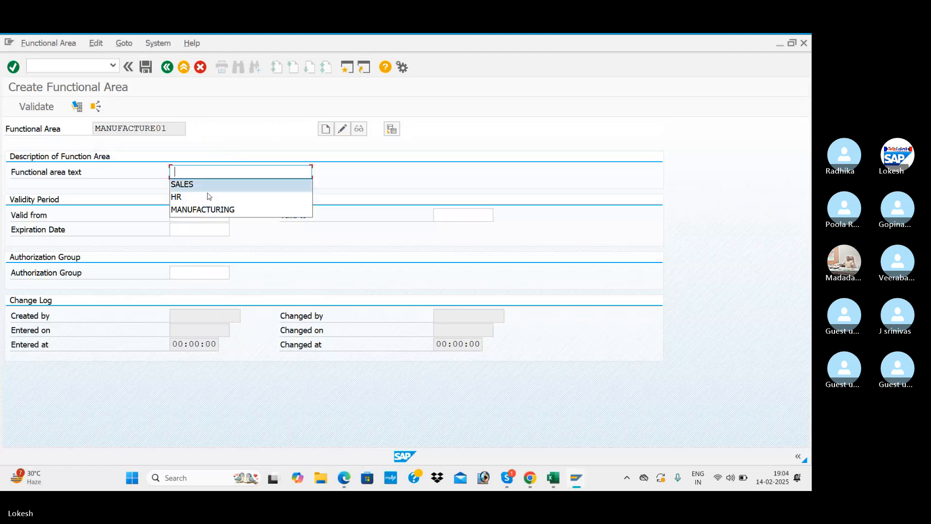
click(209, 210)
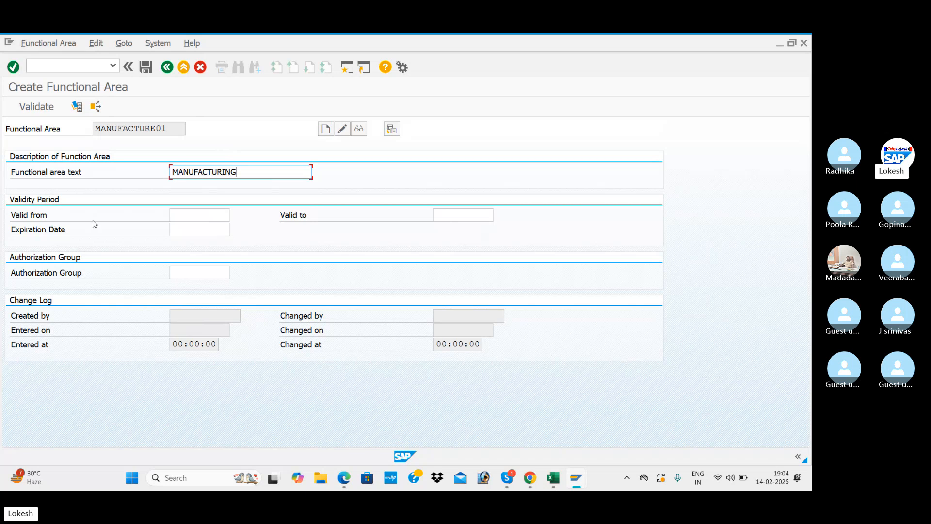
click(198, 215)
click(196, 232)
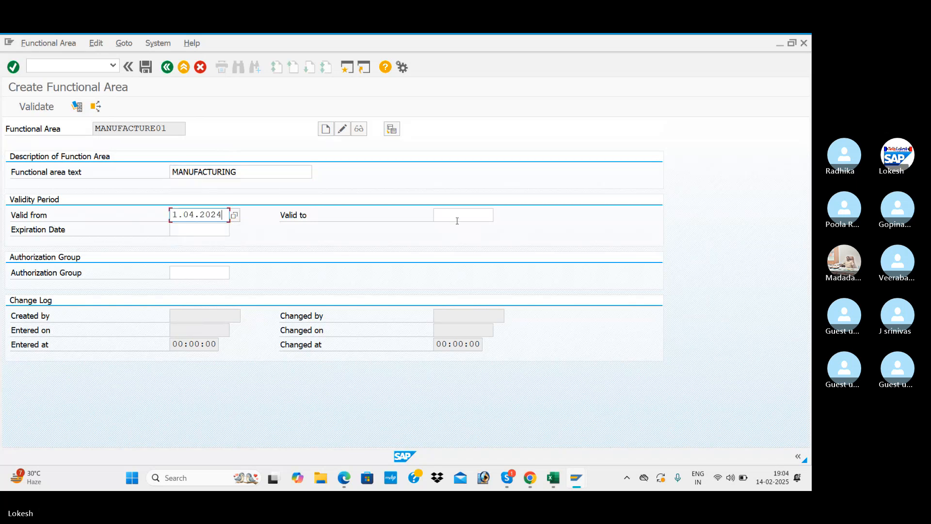
- Set both the valid-to and expiration dates to 31.03.2025, and save the MANUFACTURE01 functional area
click(458, 216)
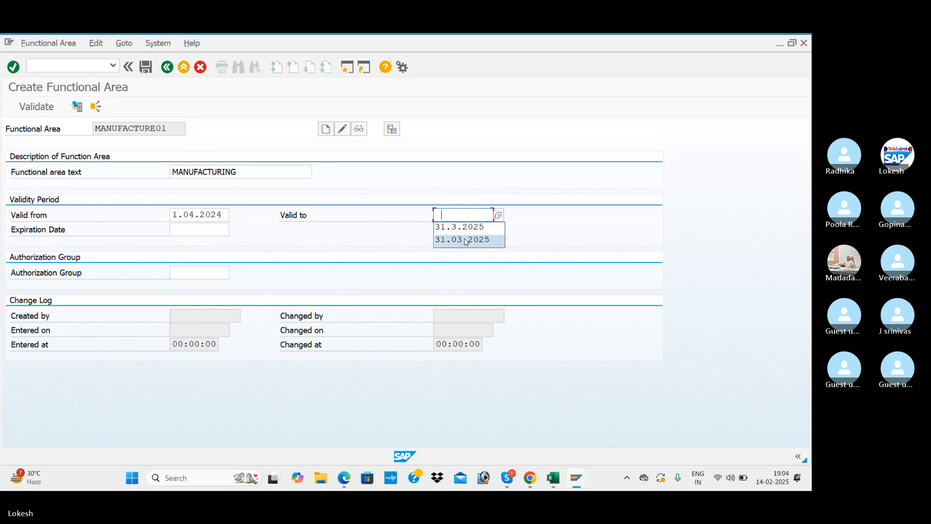
click(466, 240)
click(194, 229)
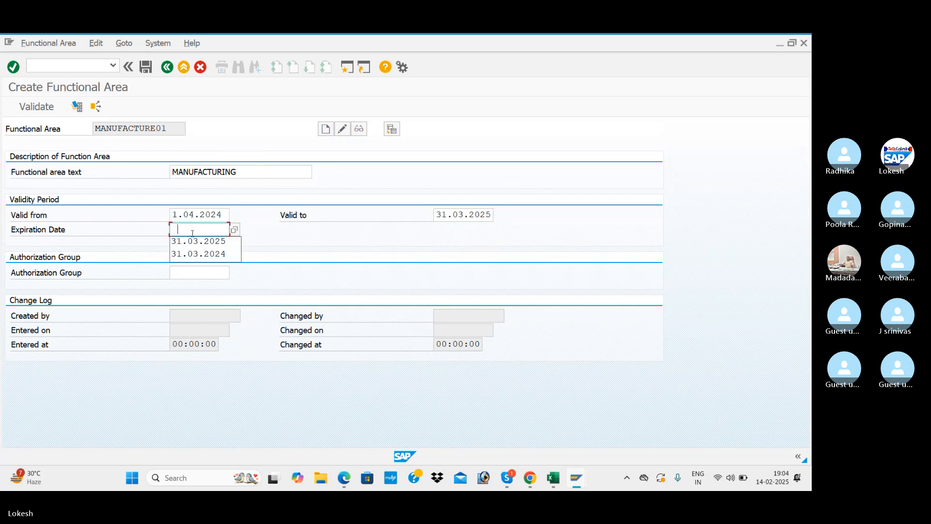
click(205, 242)
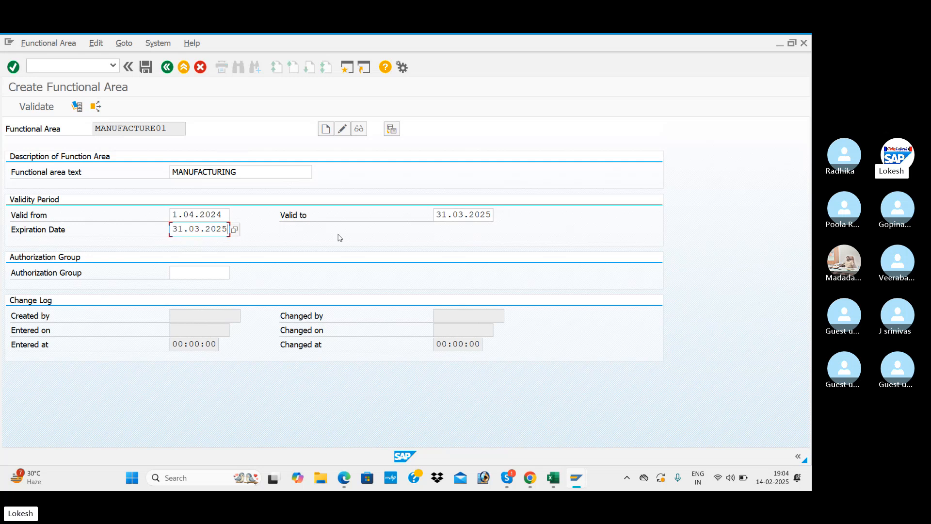
click(145, 68)
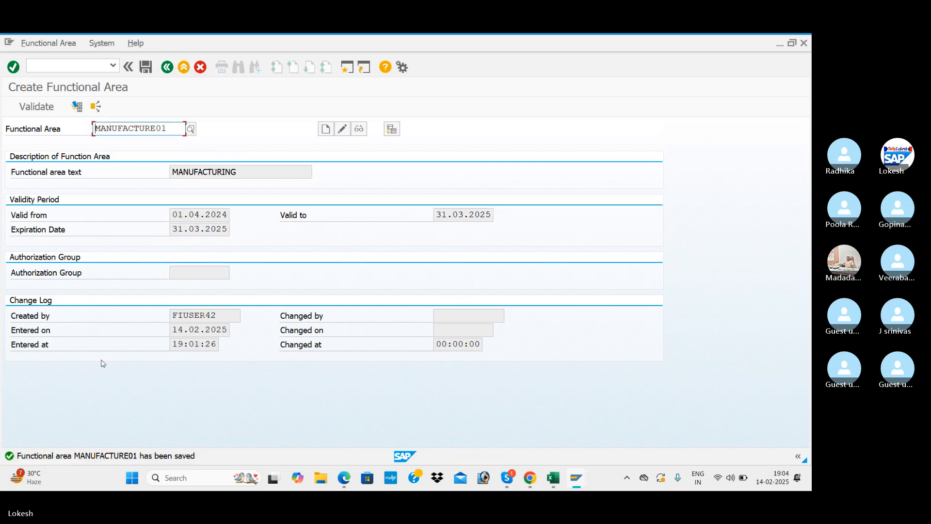
- Replace the functional area code with PRODUCTION02 and start creating it as a new functional area
drag(172, 129, 45, 129)
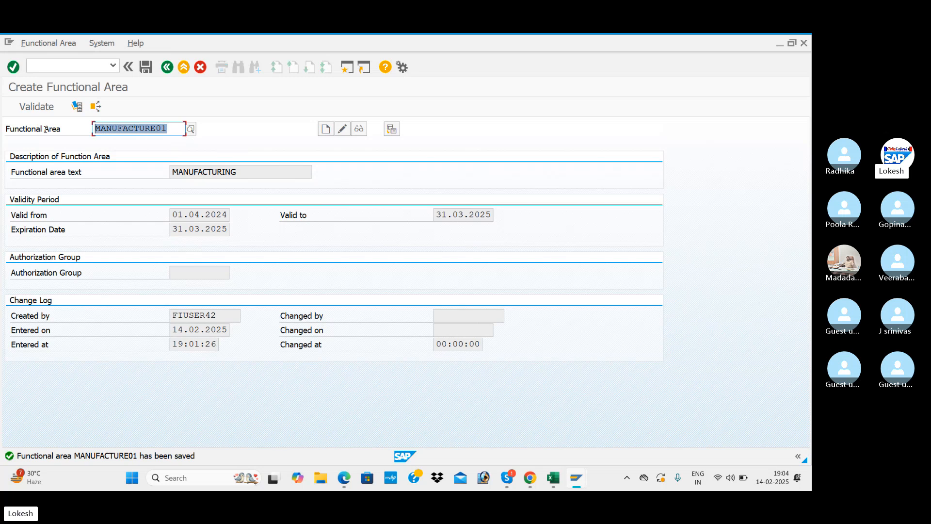
text(P)
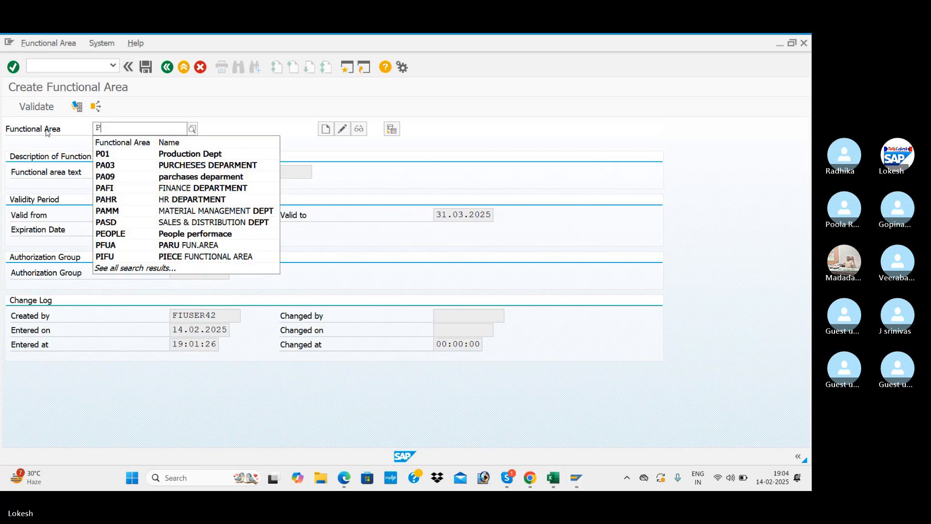
text(RODUC)
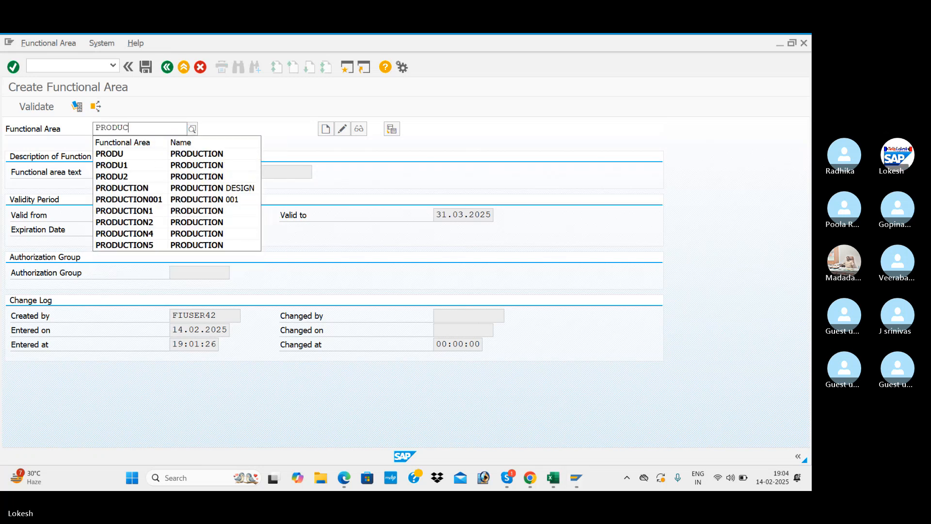
text(TION)
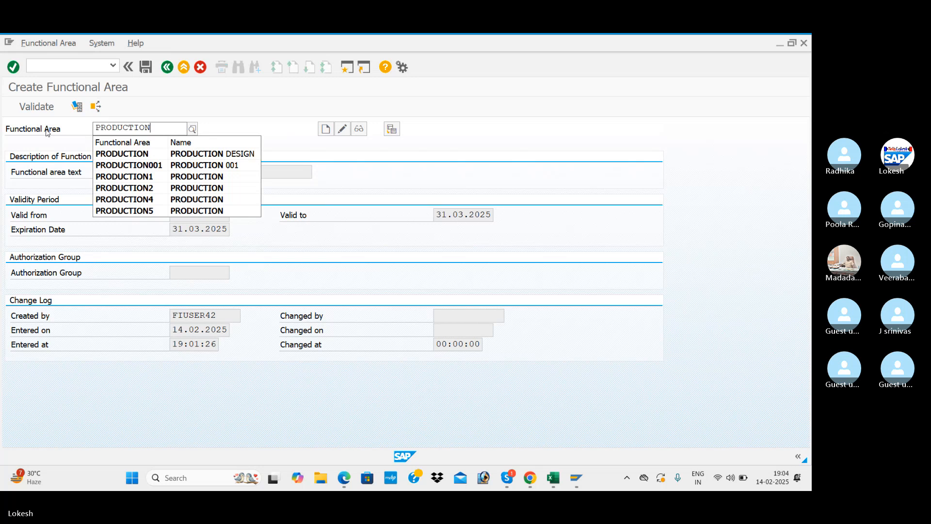
text(02)
key(Return)
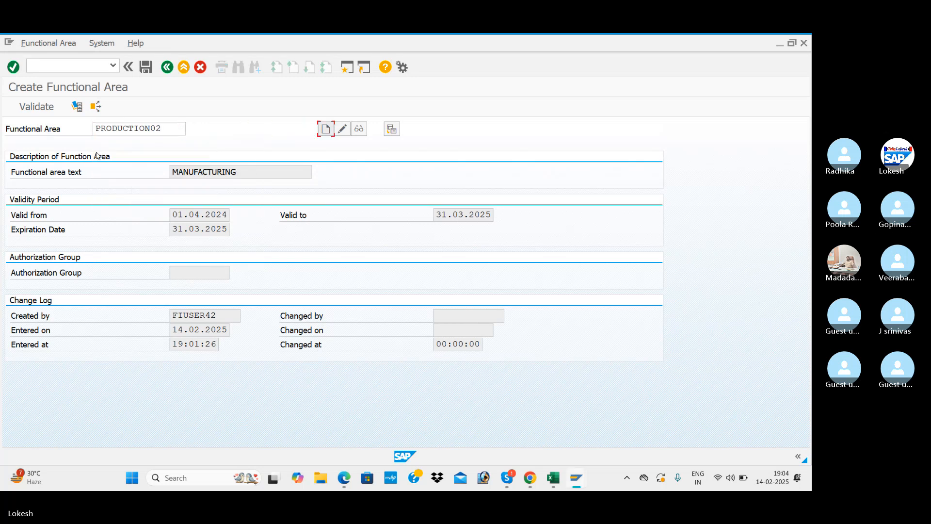
click(325, 129)
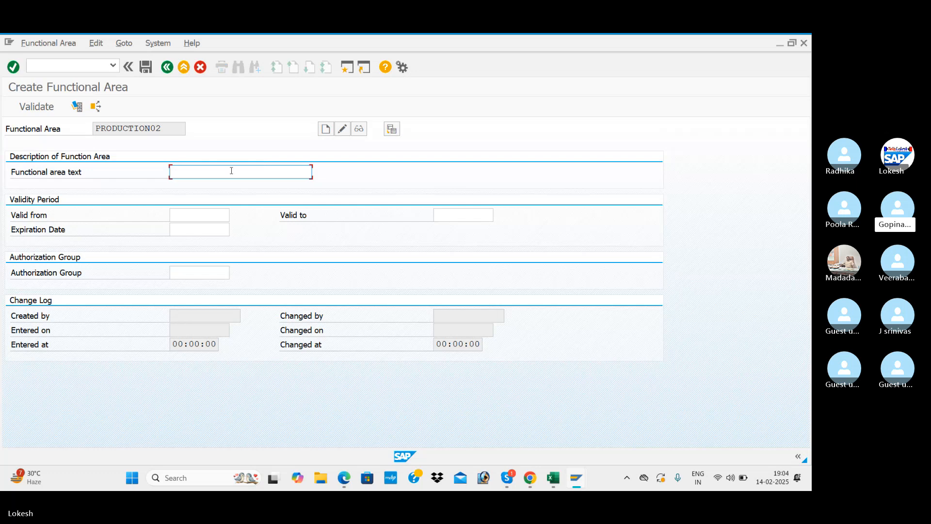
- Set the functional area text to PRODUCTION and the valid-from date to 1.04.2024
text(PROD)
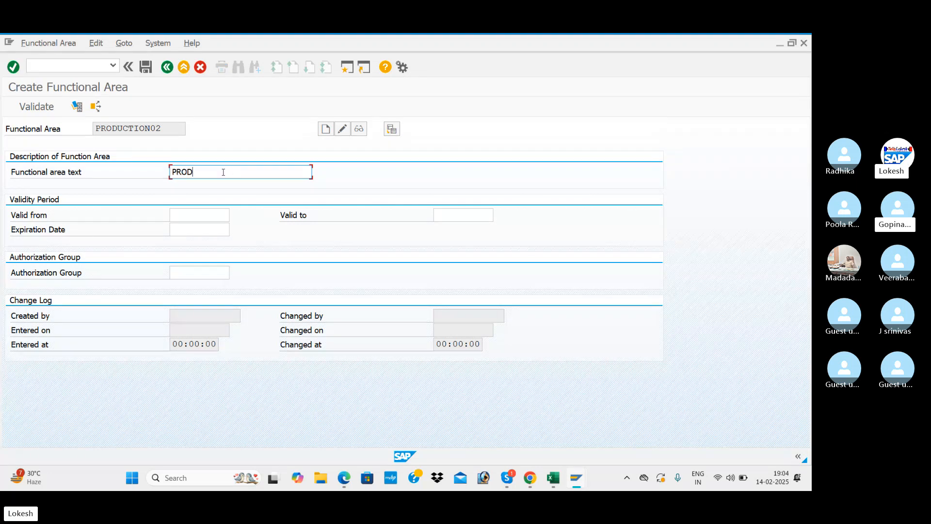
text(UCT)
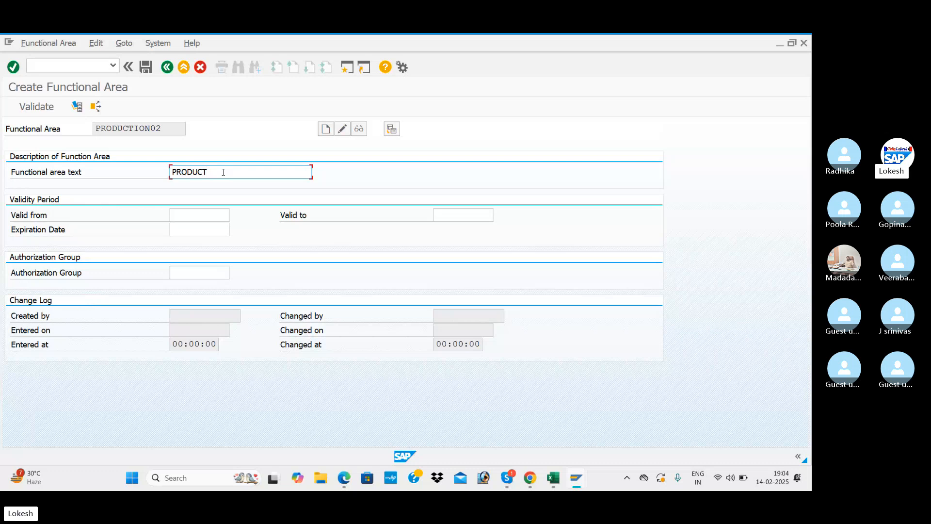
text(ION)
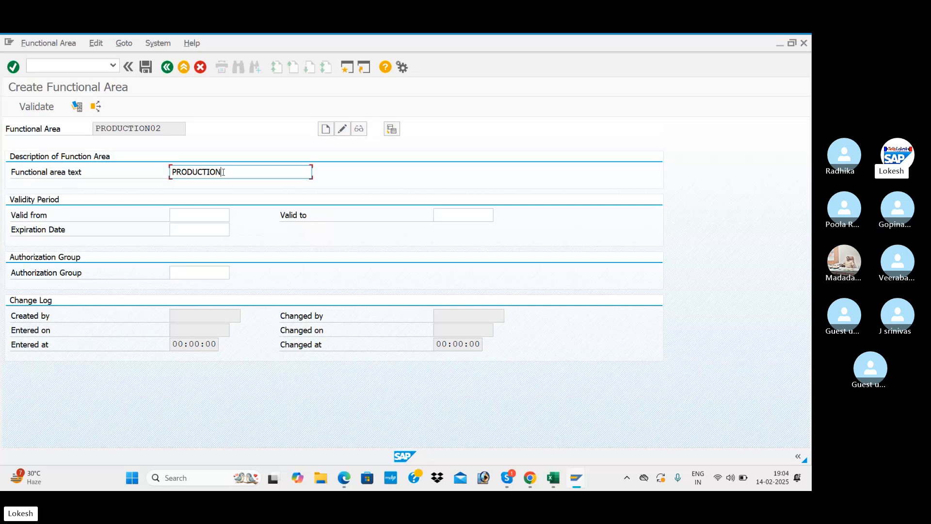
key(Tab)
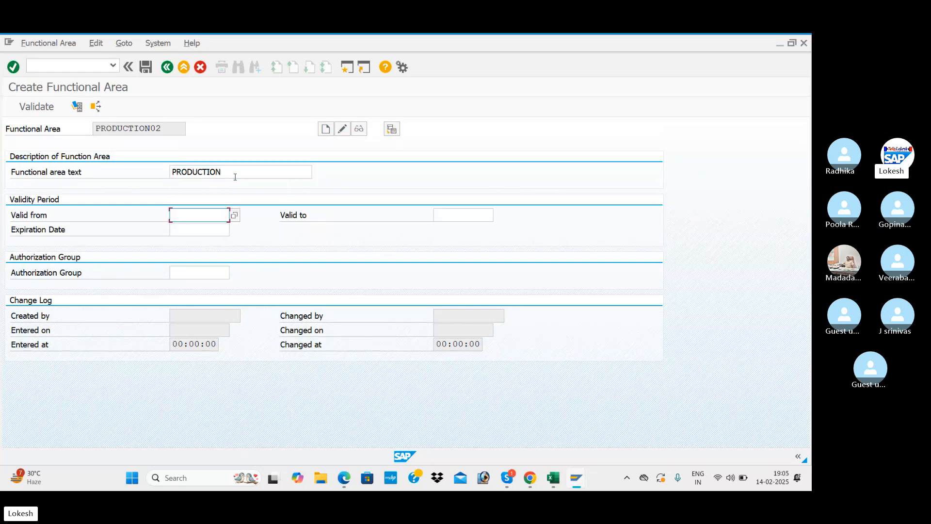
key(space)
click(223, 230)
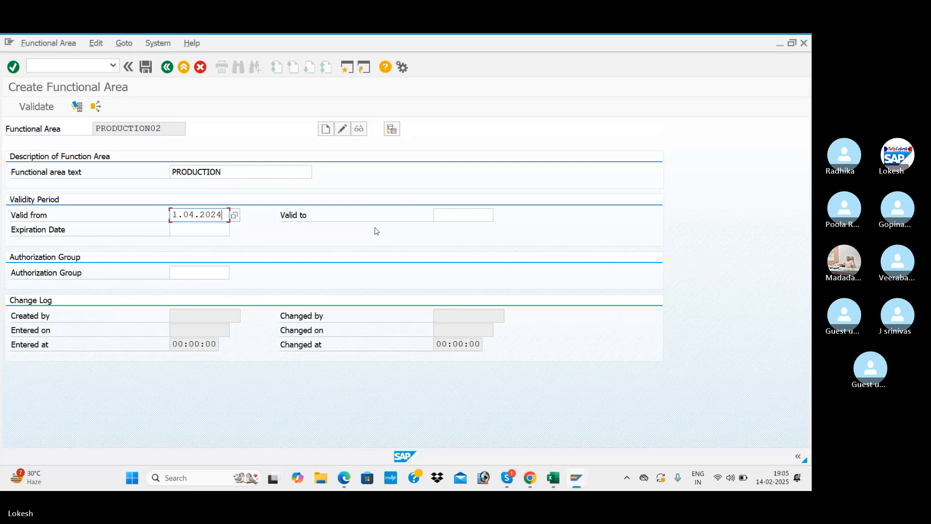
- Enter 31.03.2025 as the valid-to and expiration dates of PRODUCTION02, and save the functional area
click(450, 216)
key(space)
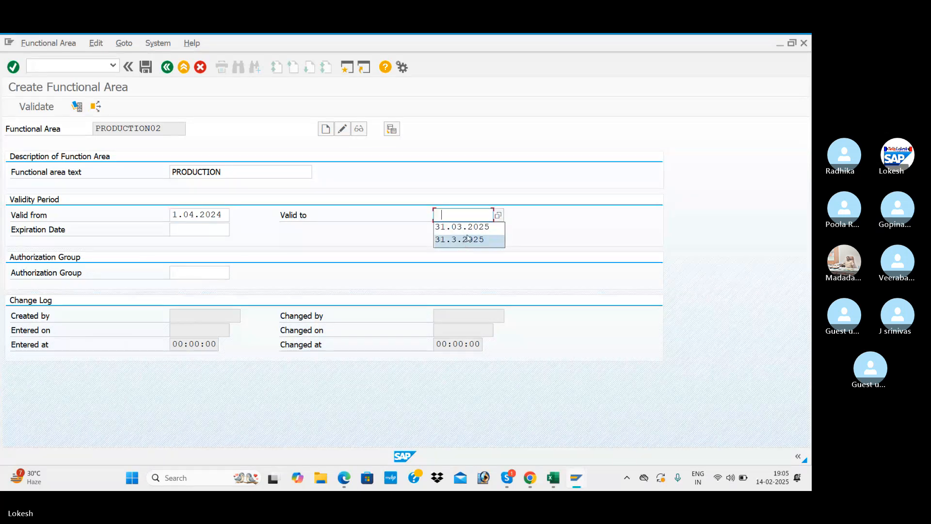
click(468, 234)
click(176, 232)
key(space)
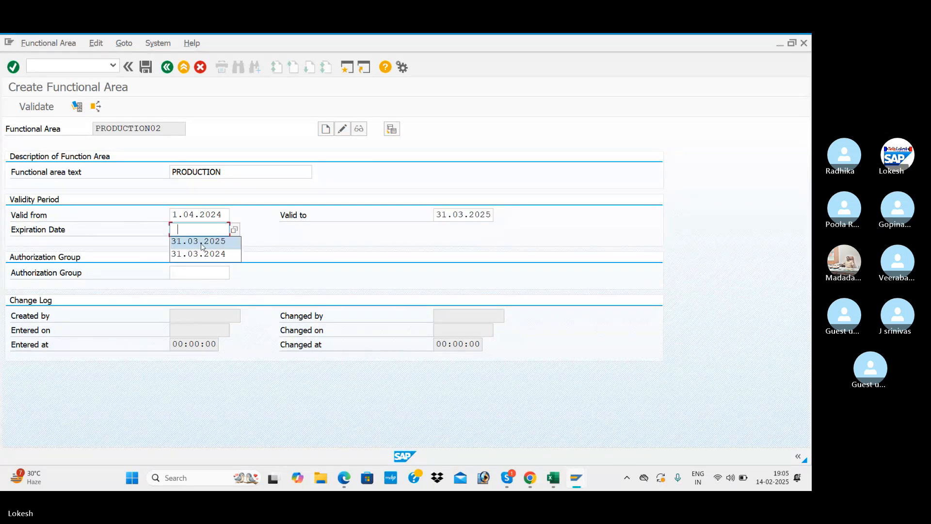
click(204, 242)
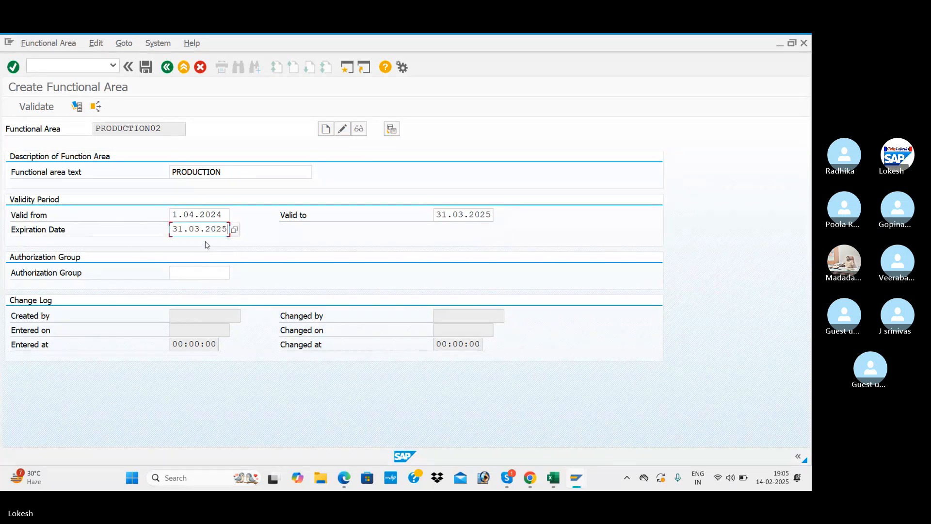
click(146, 67)
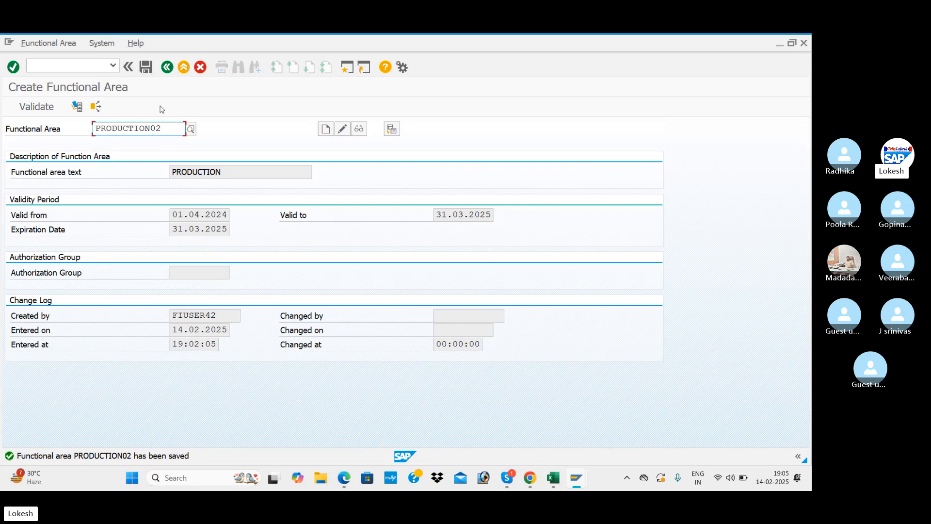
- Switch to the Excel configuration sheet, check the transaction code for Maintain Financial Management Area, and return to SAP
key(alt+Tab)
click(363, 207)
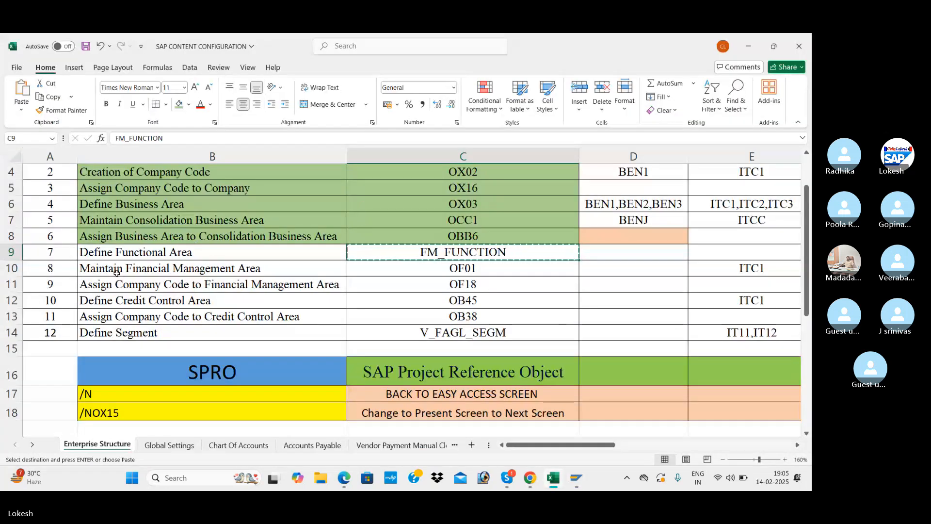
click(280, 270)
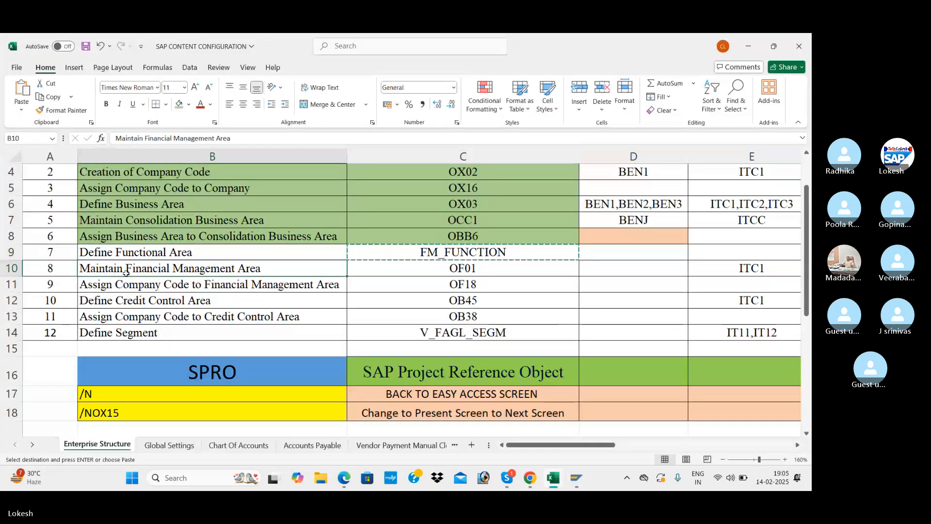
click(439, 273)
key(alt+Tab)
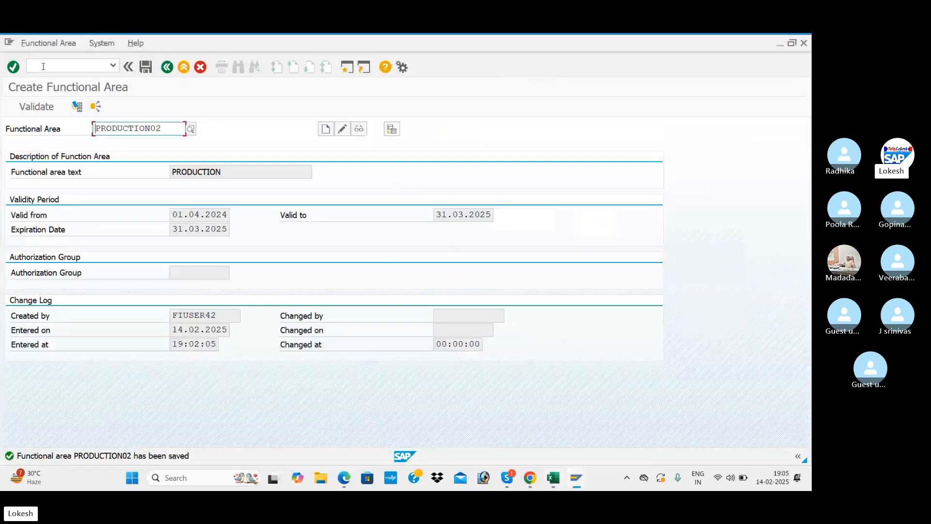
- Leave the functional area transaction and return to the SAP Easy Access screen with /N
click(43, 67)
text(/N)
key(Return)
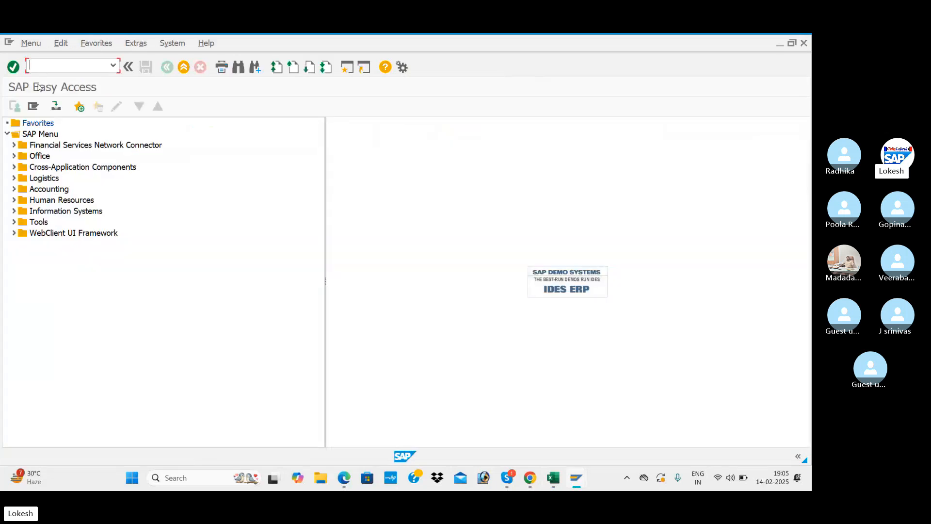
- Switch to the Display IMG session, run Maintain FM Area under Financial Accounting, and start adding new entries
key(alt+Tab)
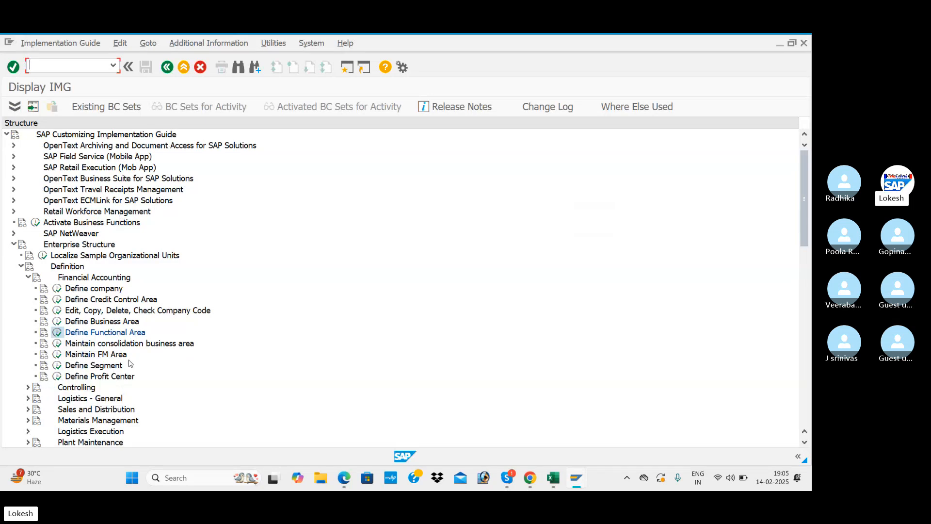
click(58, 355)
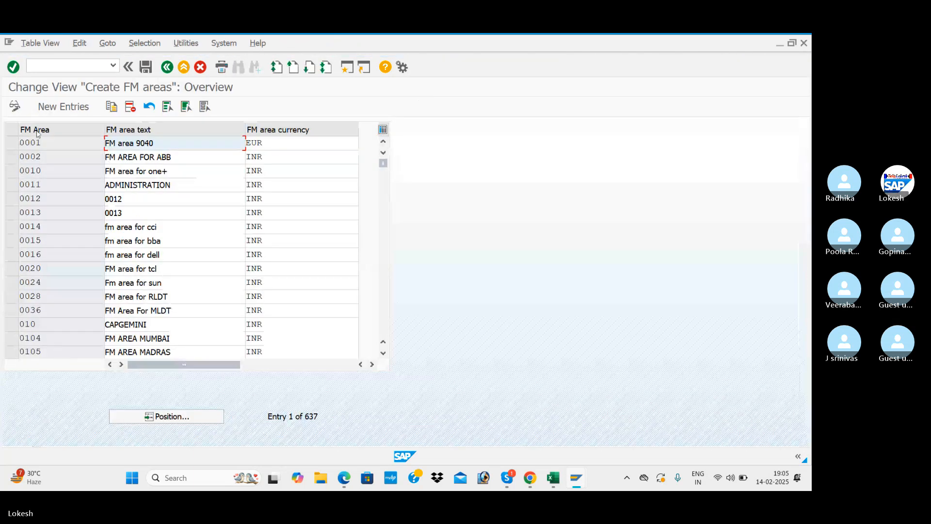
click(73, 108)
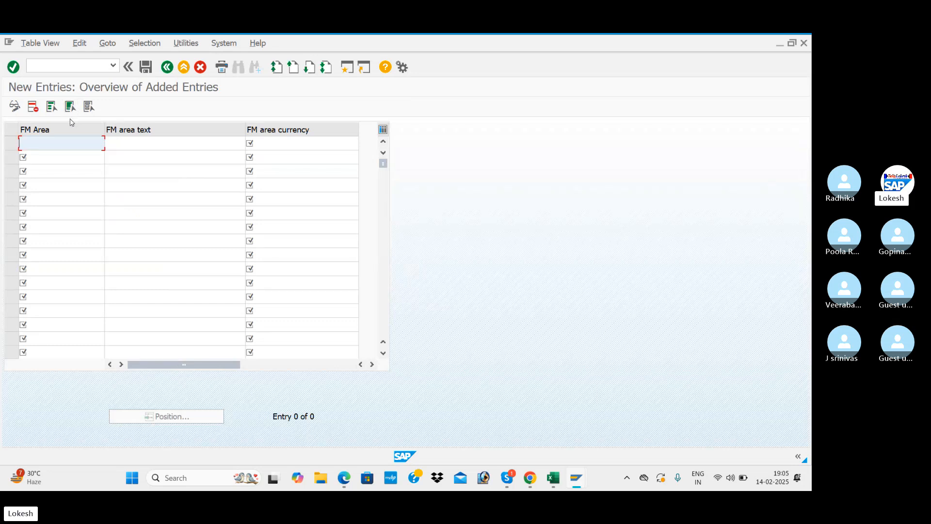
- Add FM area BEN1 with the text FM AREA FOR FINANACE(HYD) and currency INR
text(BEN)
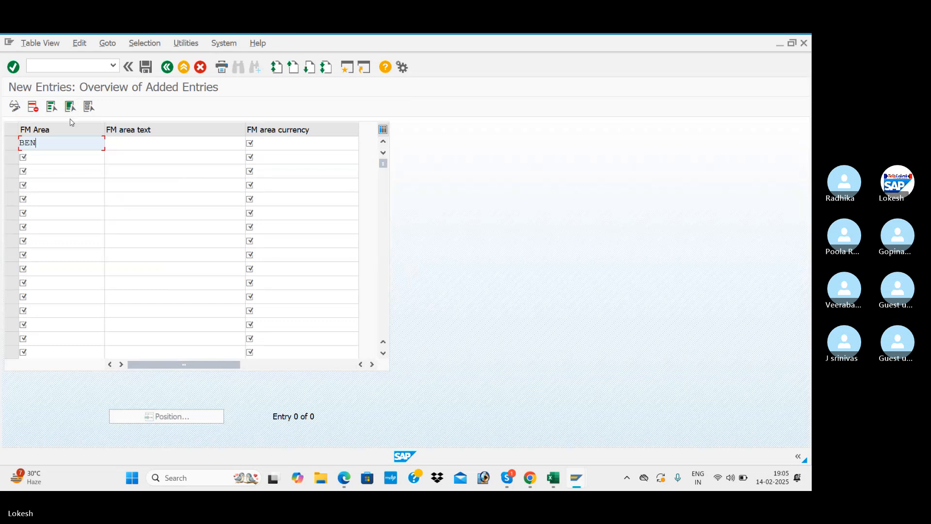
text(1)
key(Tab)
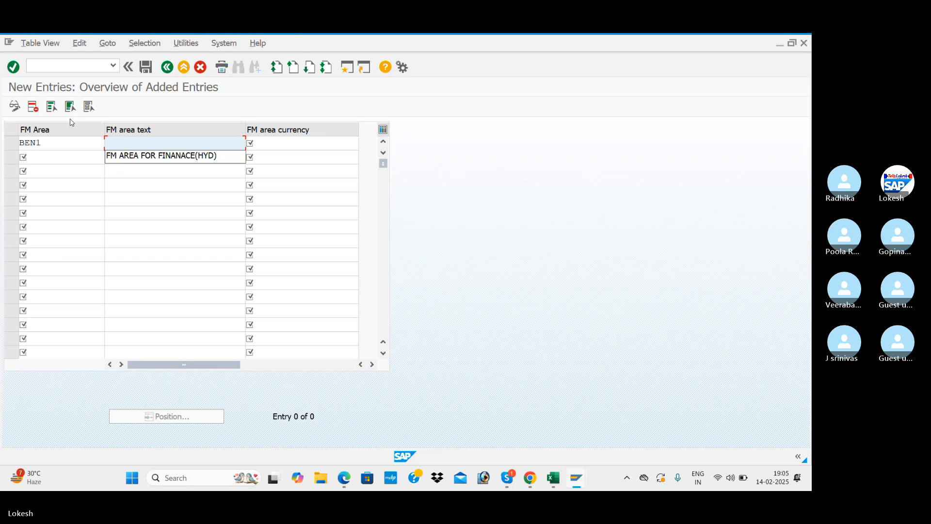
key(Down)
key(Return)
key(Tab)
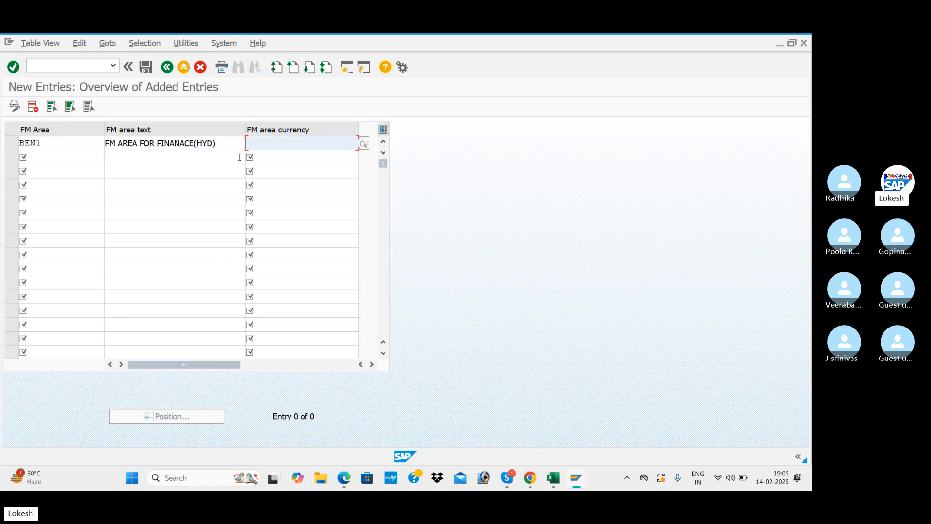
click(264, 145)
click(267, 157)
- Add FM area BEN2 in the second row with the text FM AREA FOR HR (HYD) and currency INR
click(27, 157)
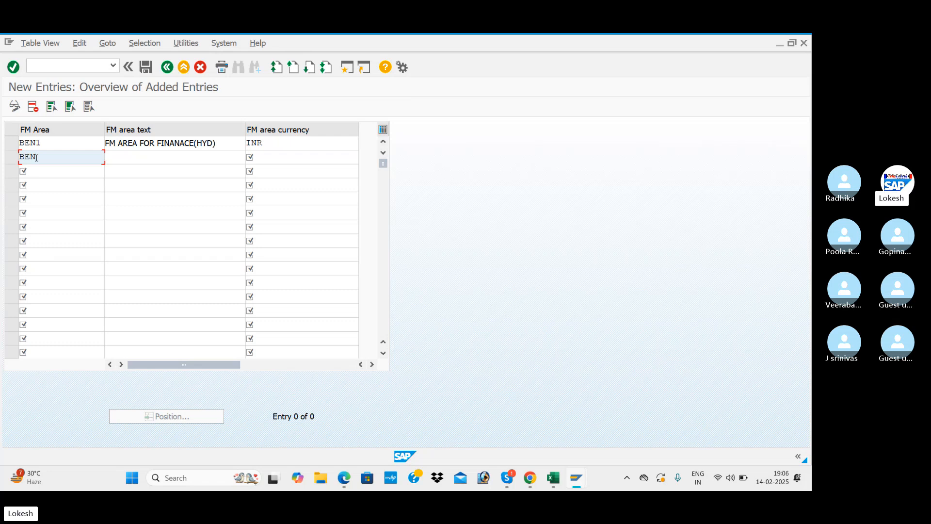
text(BEN2)
key(Tab)
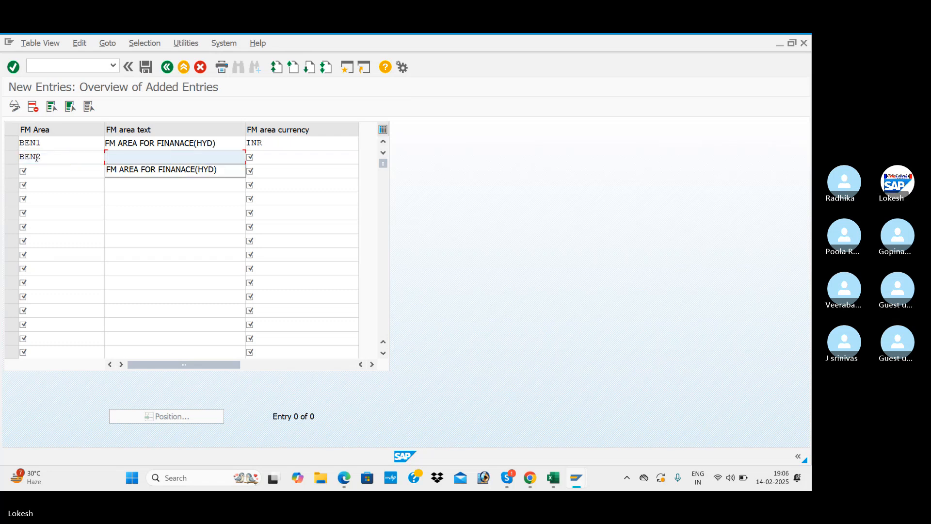
click(194, 169)
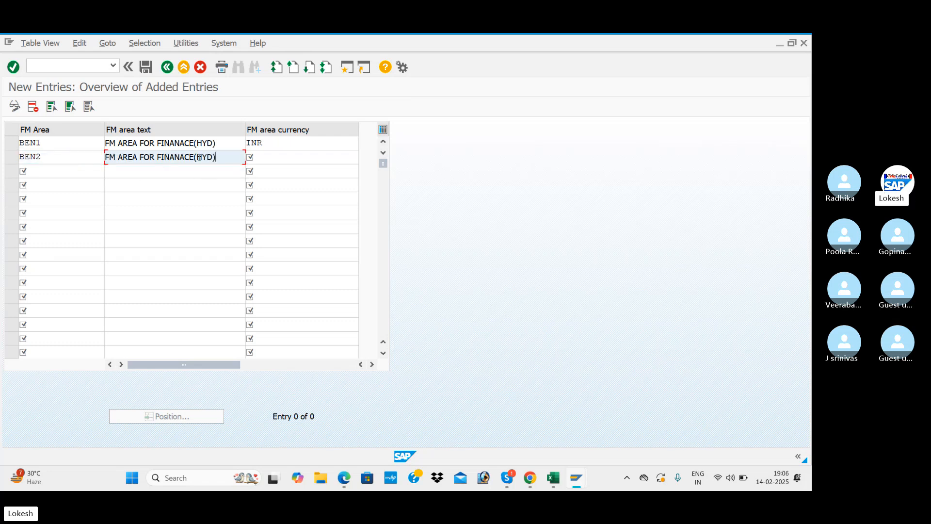
drag(227, 160, 166, 158)
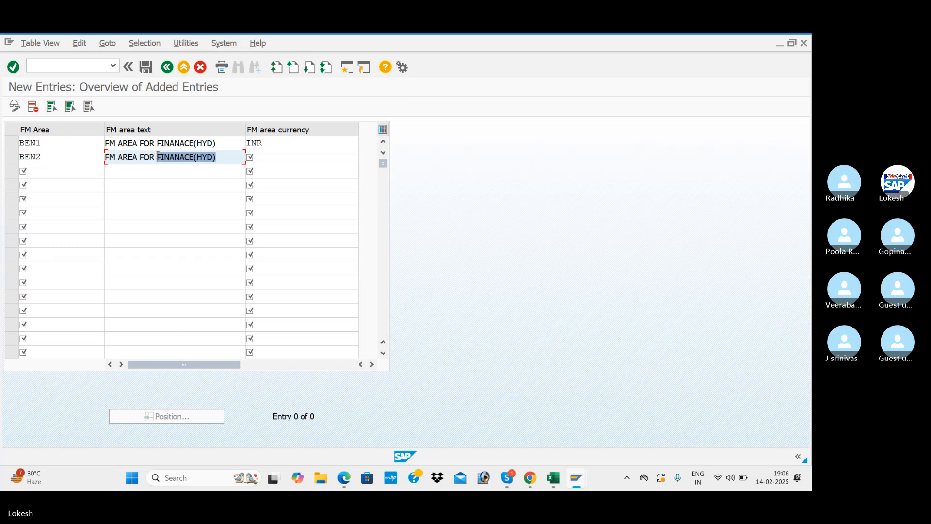
text(HR)
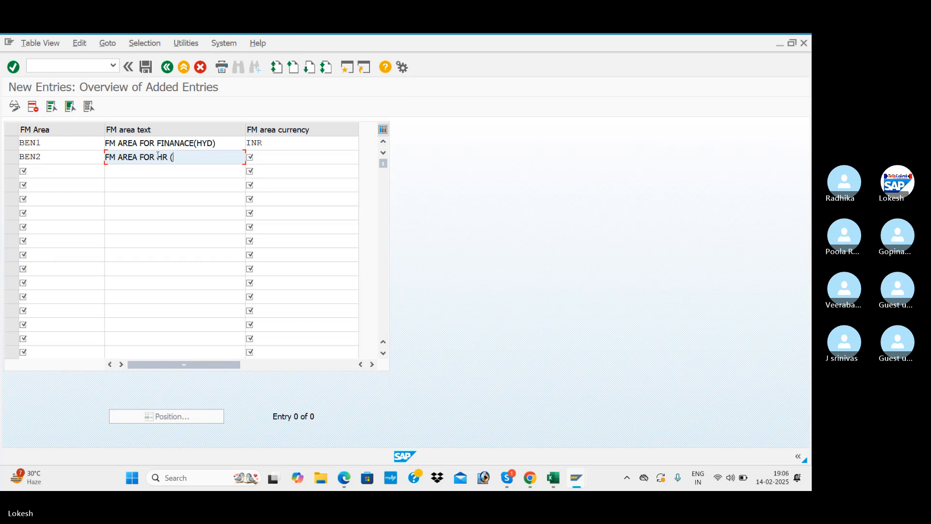
text( (HYD))
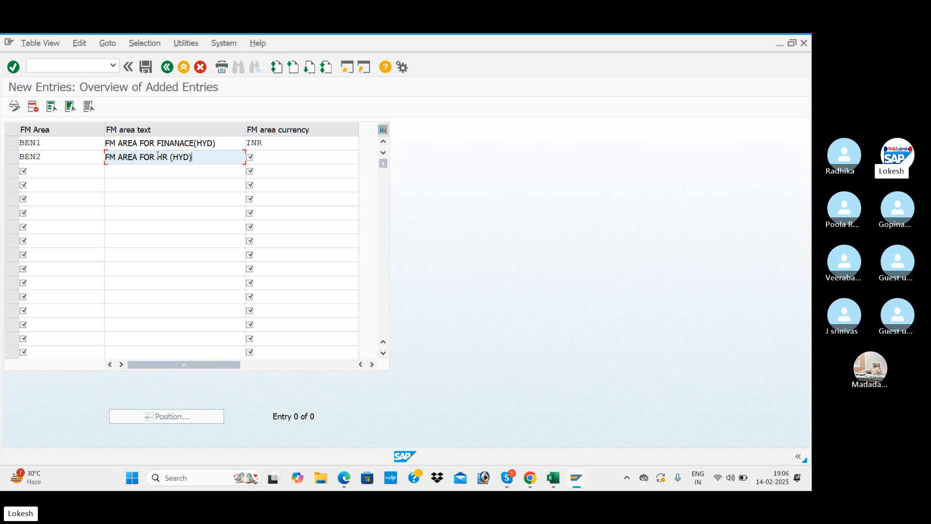
key(Tab)
text(INR)
key(Tab)
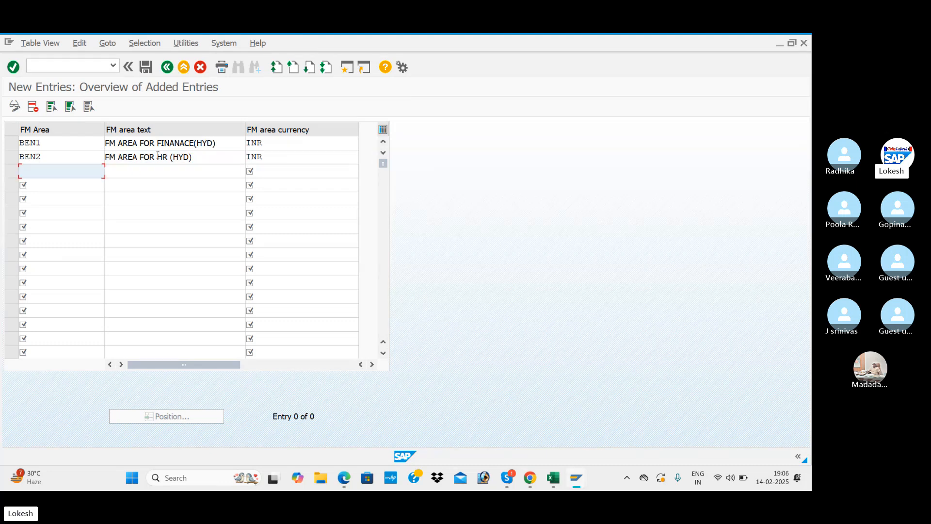
- Switch to the enterprise structure configuration PDF in Edge and look up the FM area new-entries example on page 12
click(343, 478)
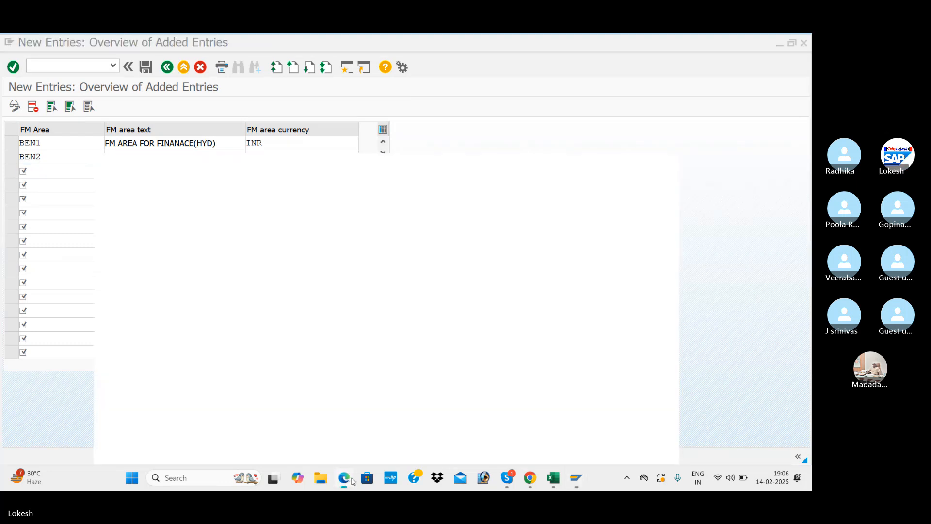
scroll(359, 296, down, 10)
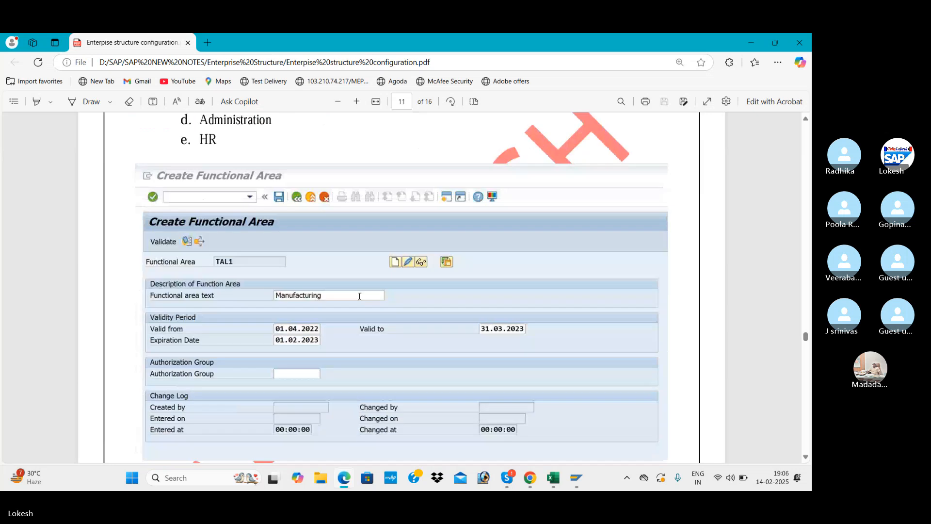
scroll(359, 296, down, 10)
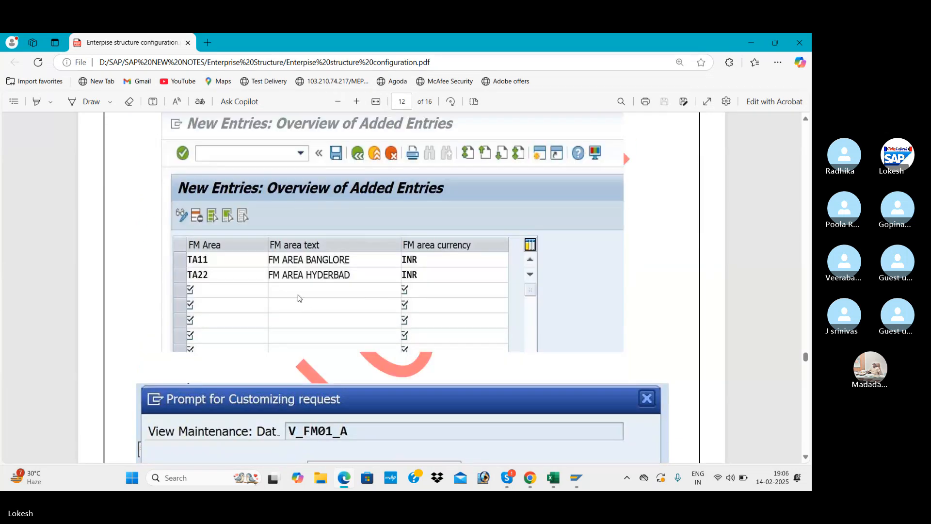
- Switch back to SAP, save the two new FM areas and start creating a new customizing request
key(alt+Tab)
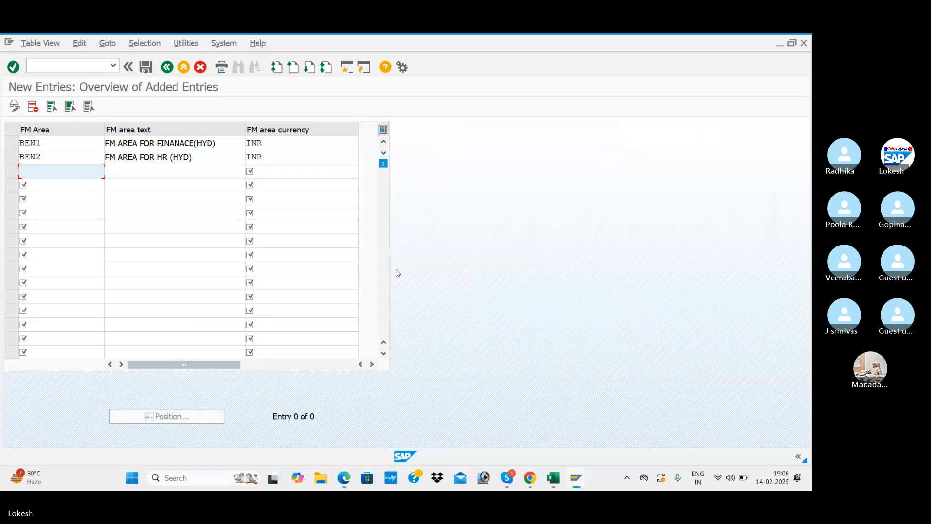
click(170, 69)
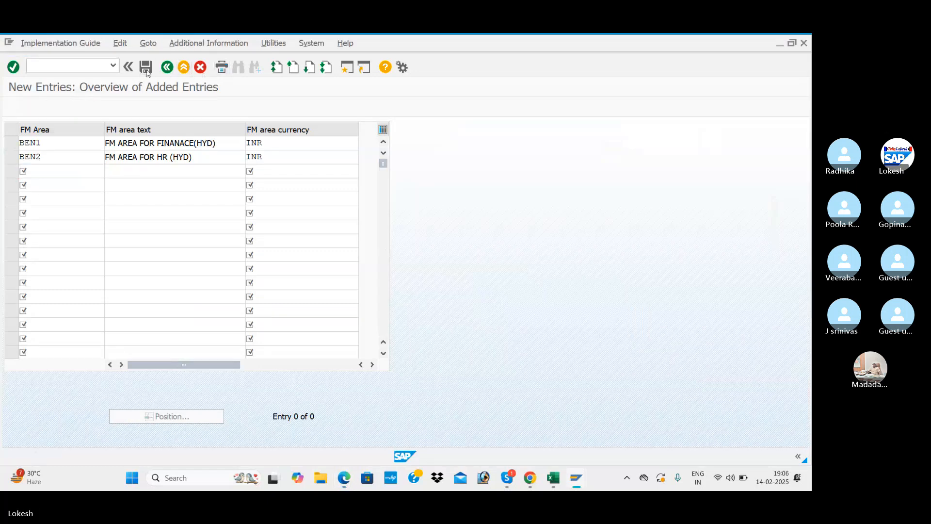
click(296, 245)
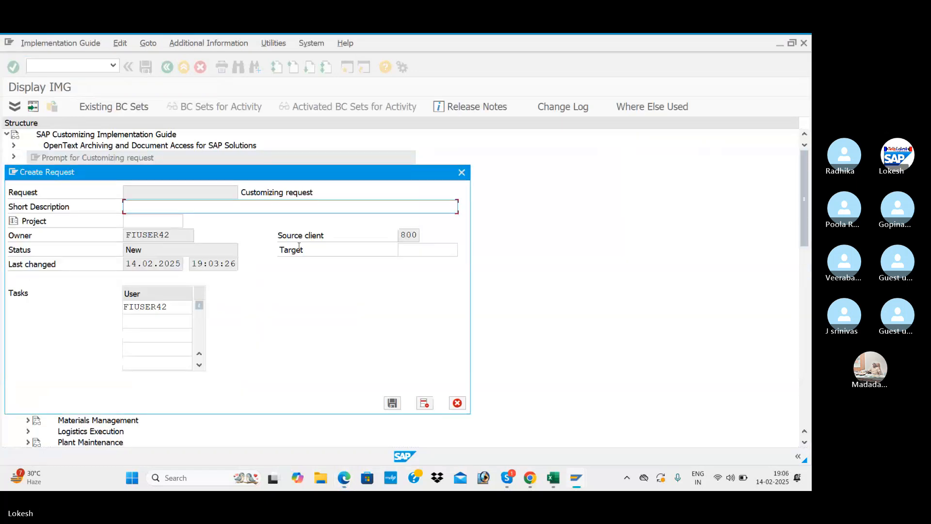
- Create the request described as Maintain Financial Management Area FOR BENJ, copying the task title from the Excel workbook, and save the FM areas to it
key(alt+Tab)
key(alt+Tab)
key(alt+Tab)
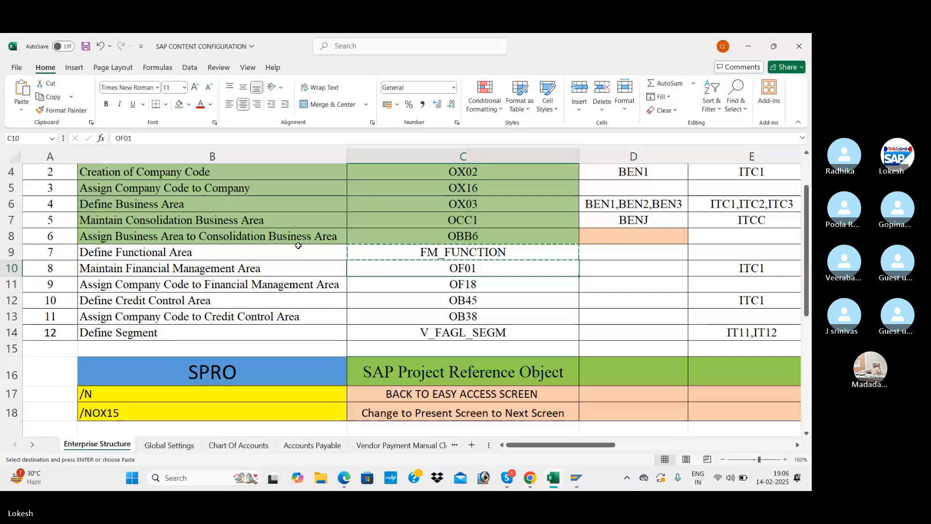
click(250, 269)
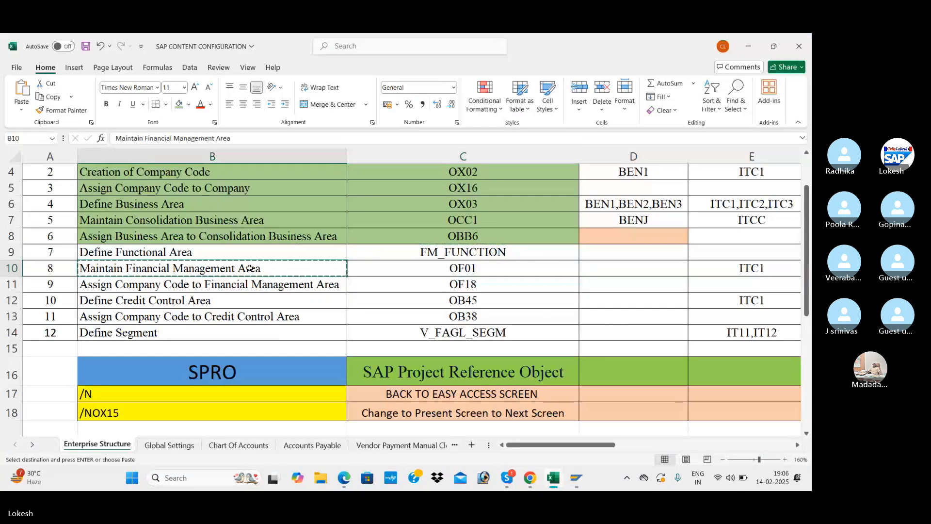
key(alt+Tab)
text(Maintain Financial Management Area)
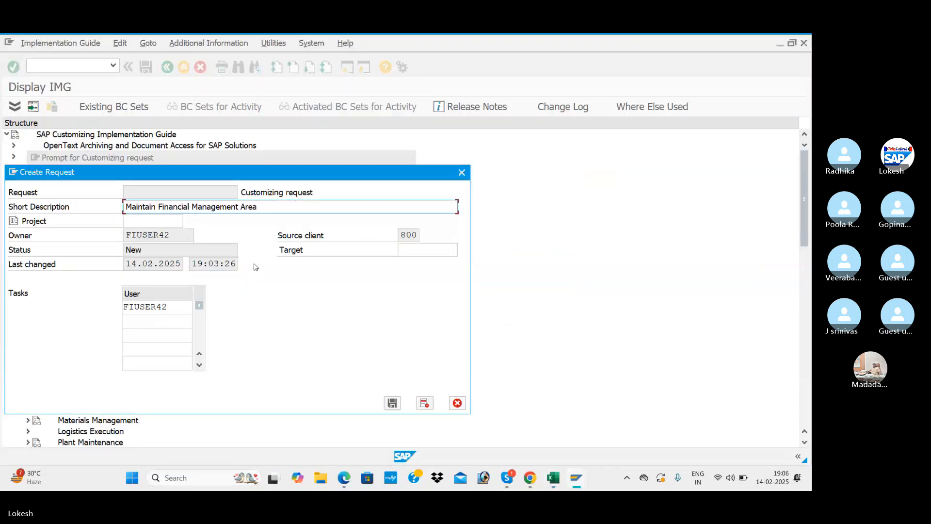
text(FOR BENJ)
click(392, 401)
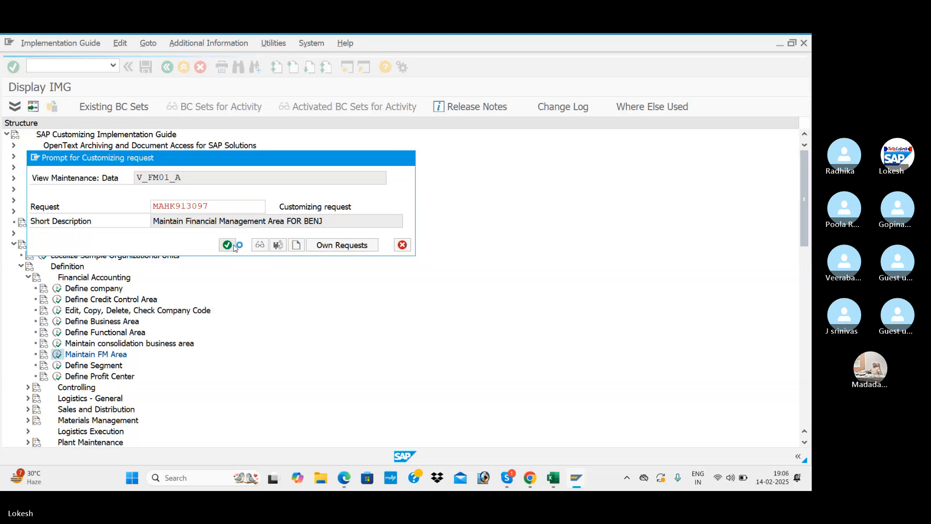
key(Return)
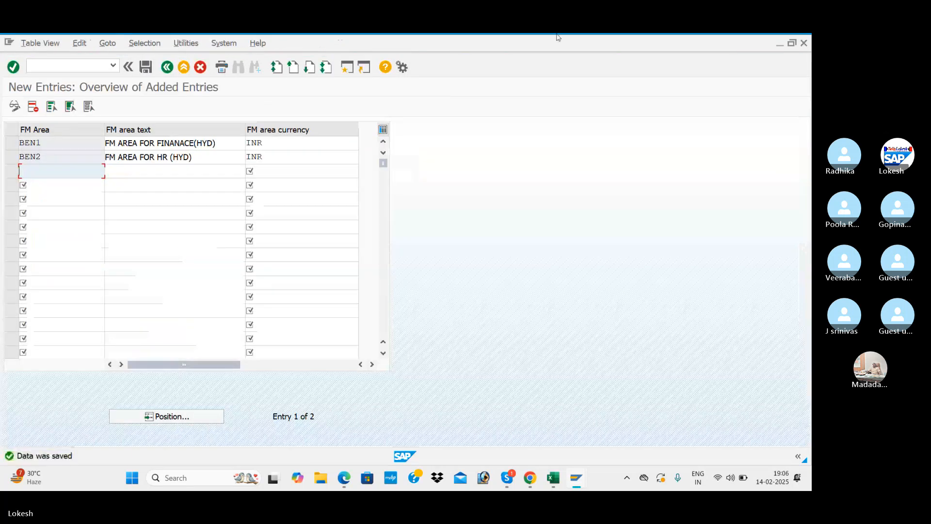
- Switch to the Excel configuration list and look up the task that follows Maintain Financial Management Area
key(alt+Tab)
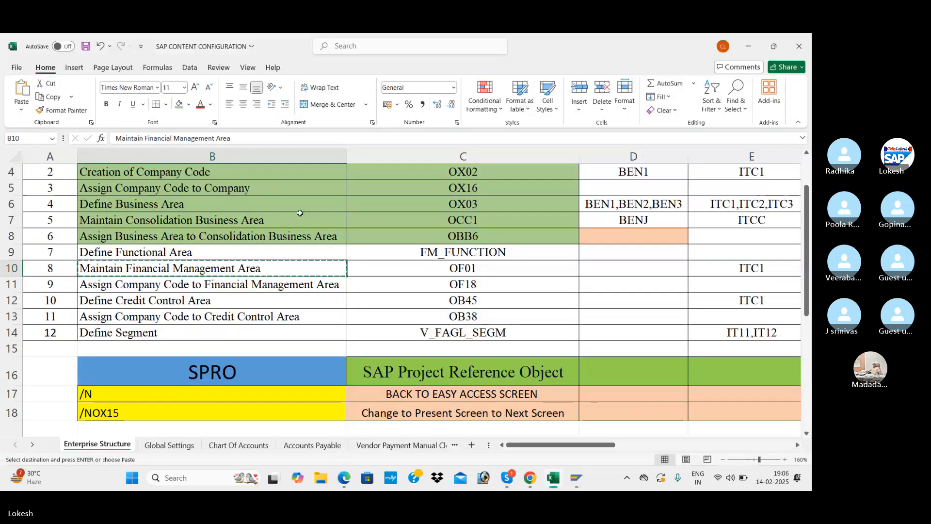
scroll(265, 271, down, 1)
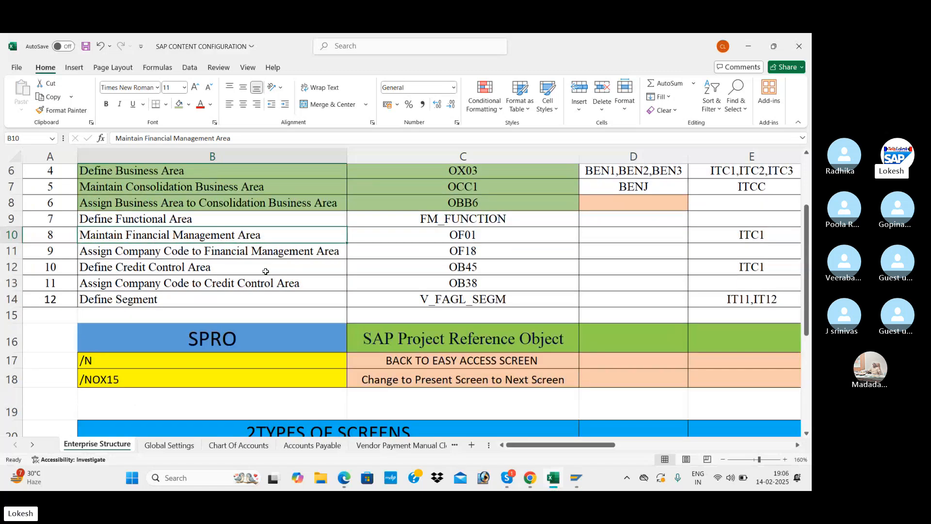
click(433, 222)
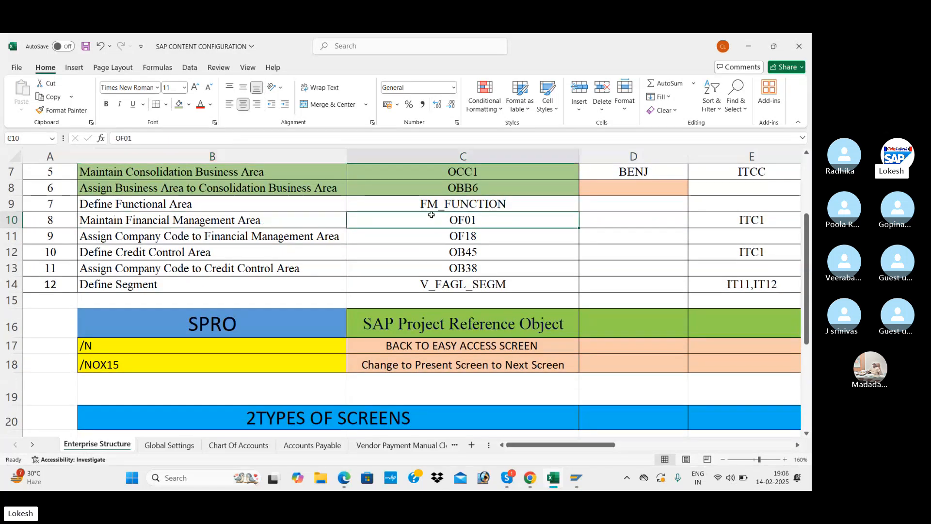
click(252, 238)
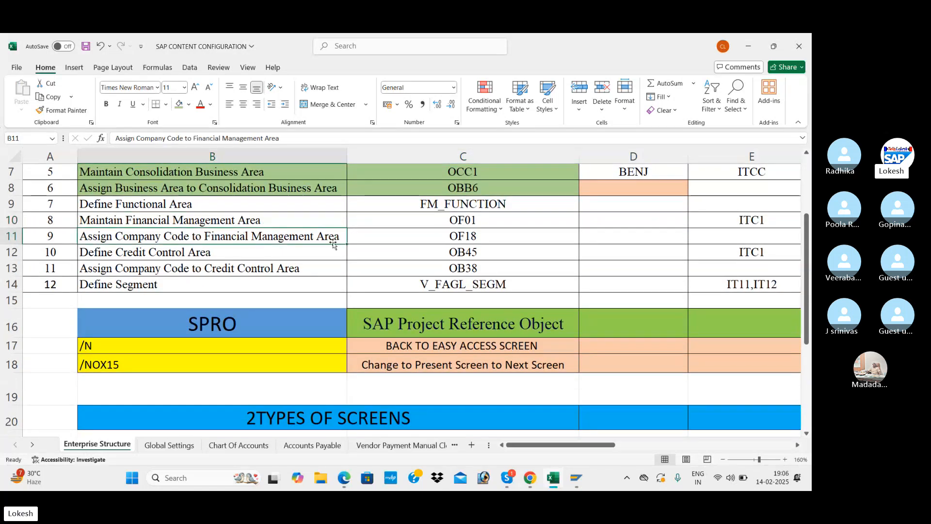
- Return to SAP, go back to the Display IMG tree, collapse Definition and expand Financial Accounting under Assignment
key(alt+Tab)
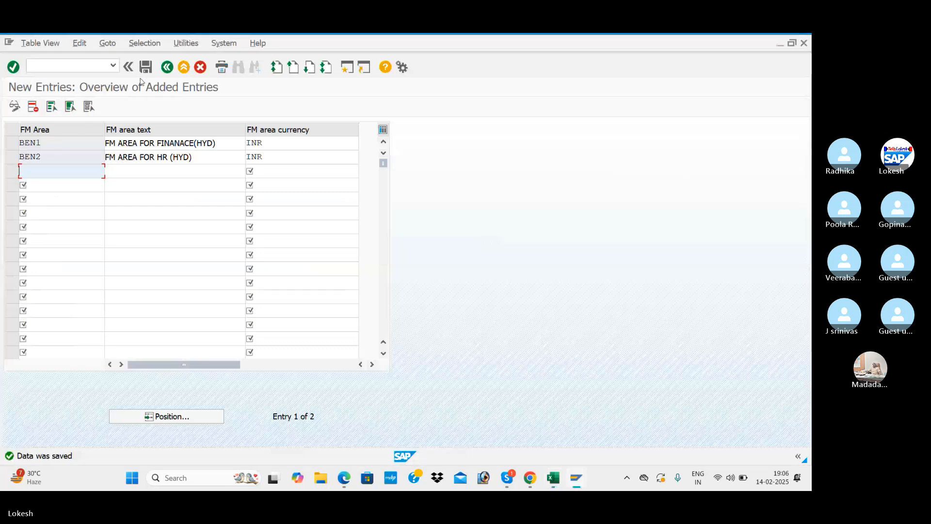
click(167, 67)
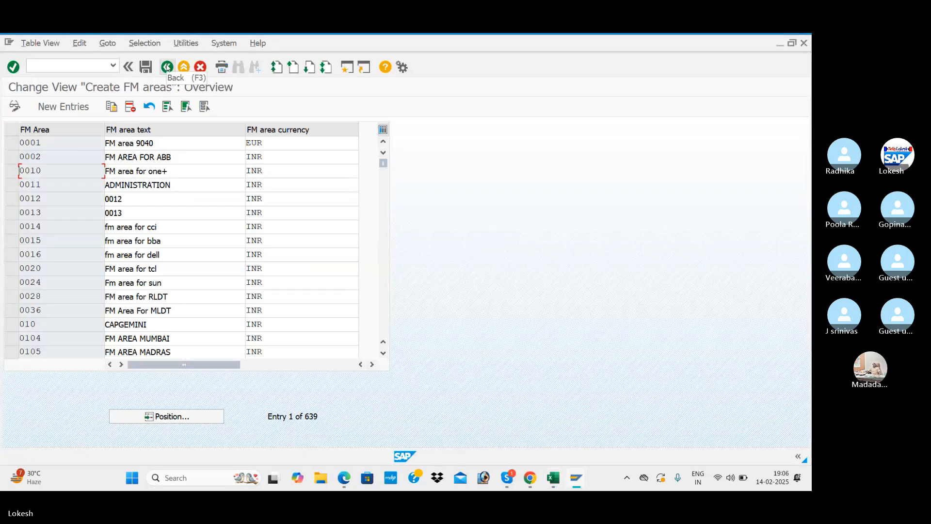
click(167, 66)
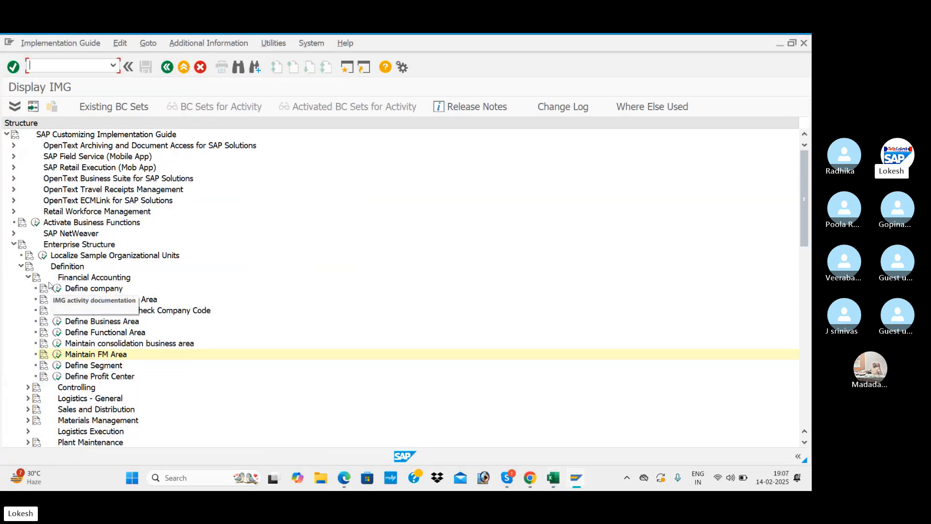
click(22, 266)
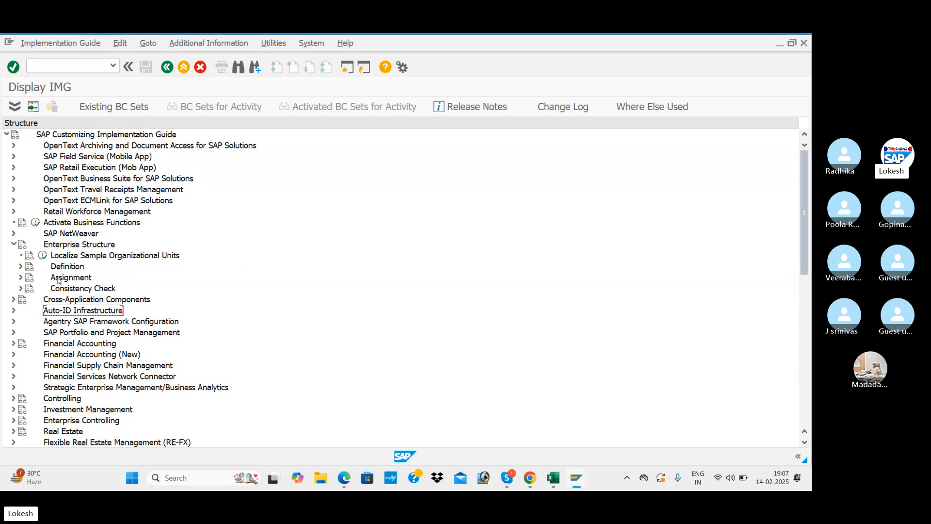
click(21, 278)
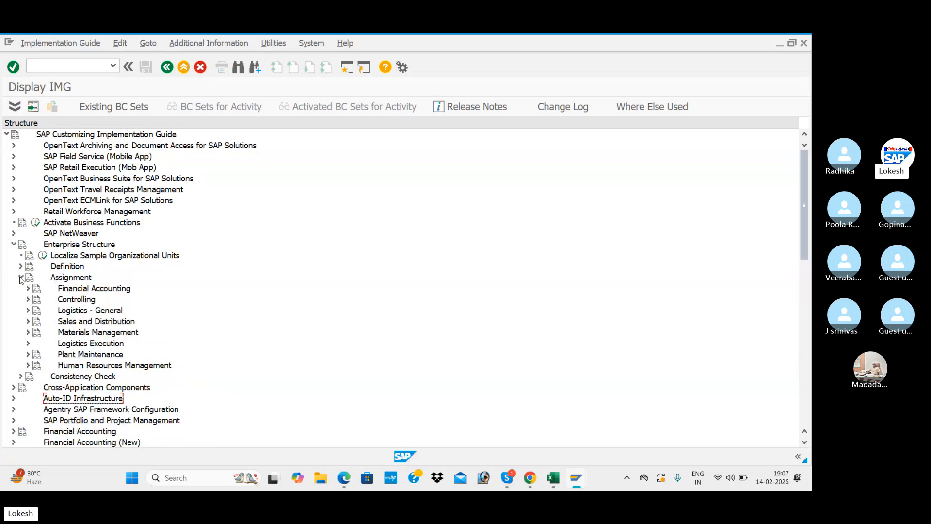
click(28, 288)
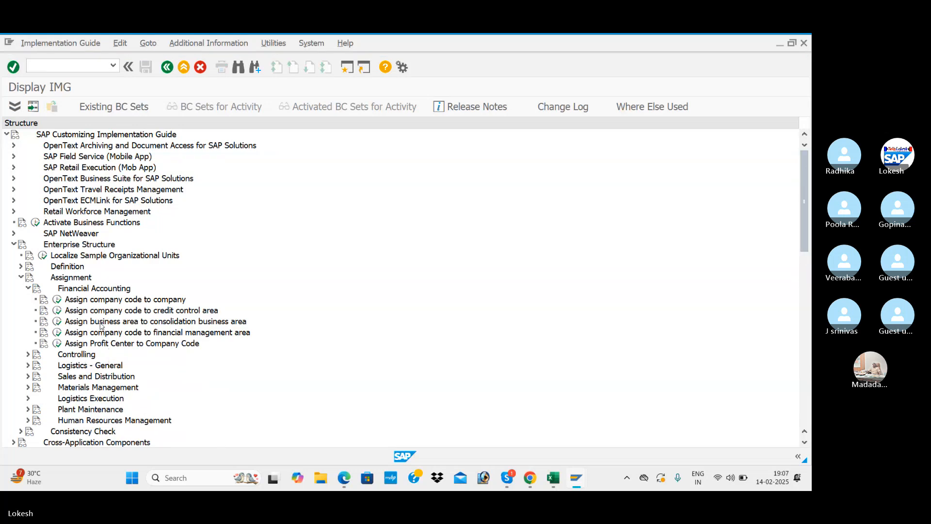
- Recheck the task in Excel, run Assign company code to financial management area in SAP, and position the list at company code BEN1
key(alt+Tab)
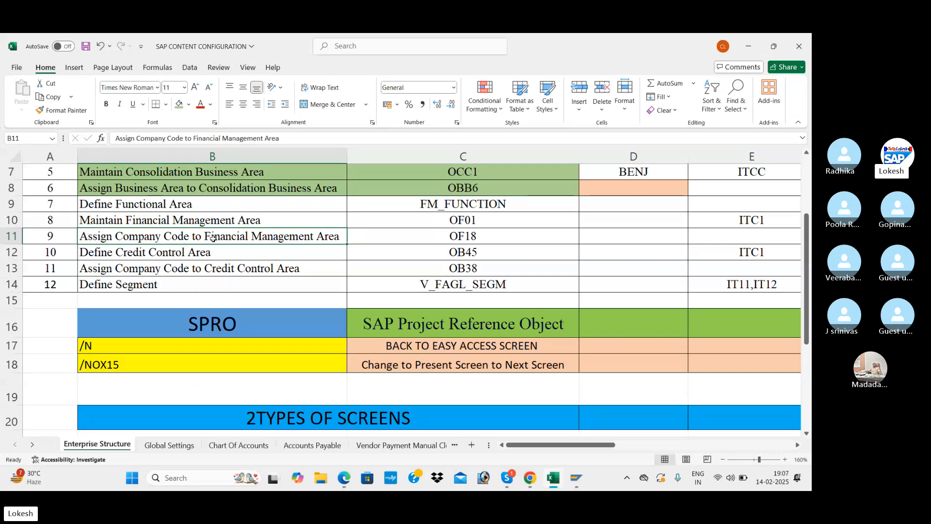
key(alt+Tab)
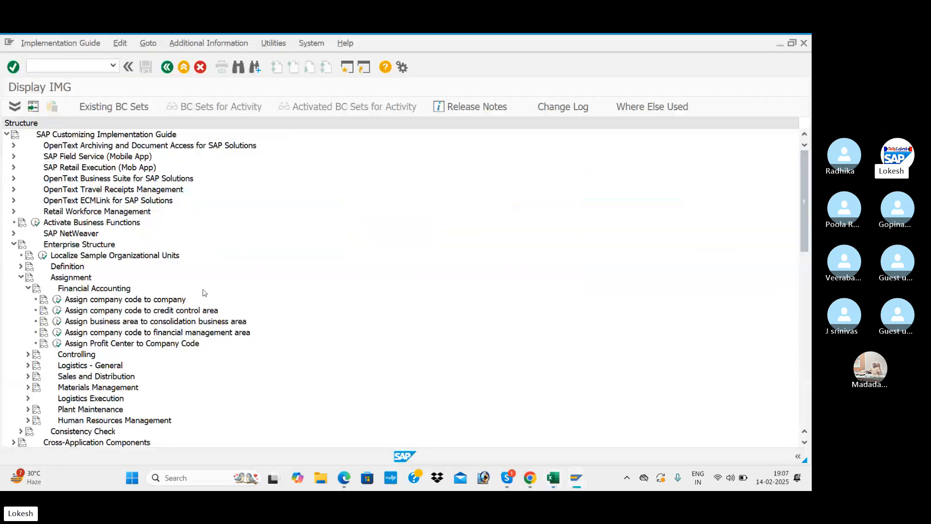
click(58, 333)
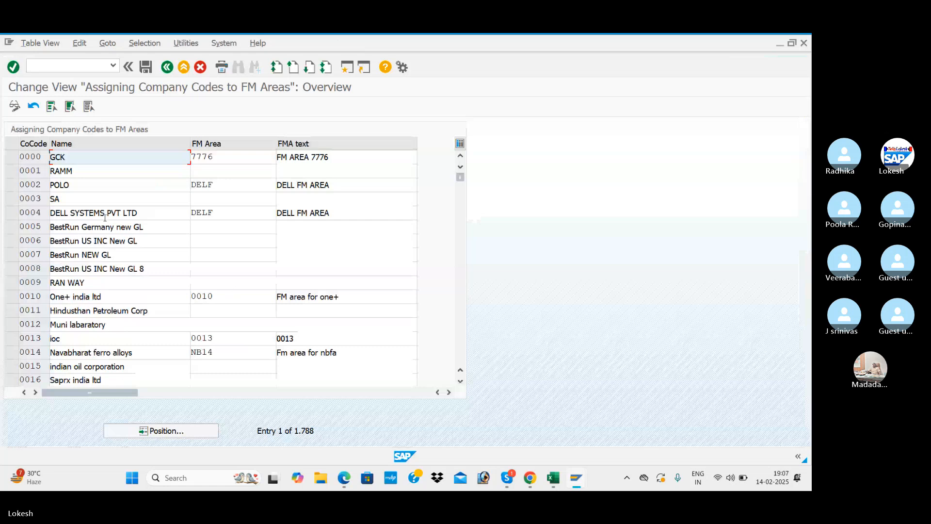
click(170, 430)
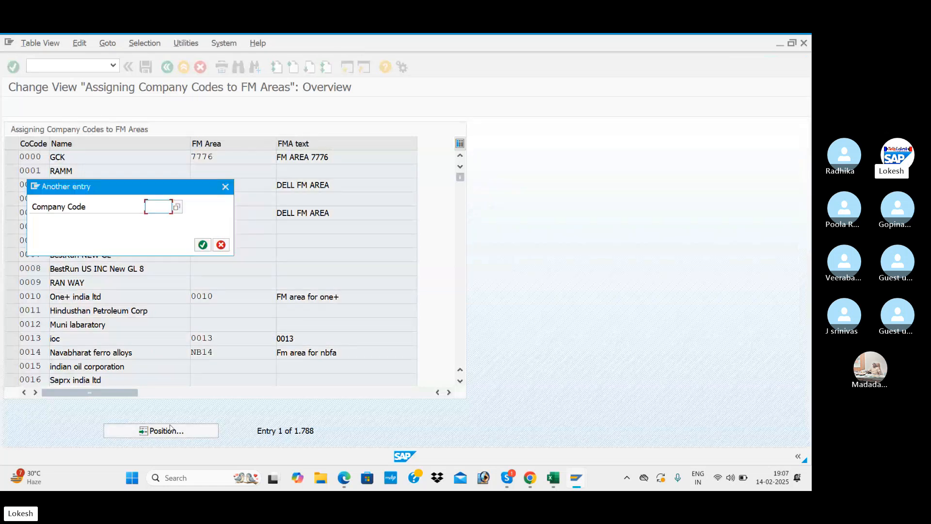
key(alt+Tab)
key(alt+Tab)
text(0010)
key(Return)
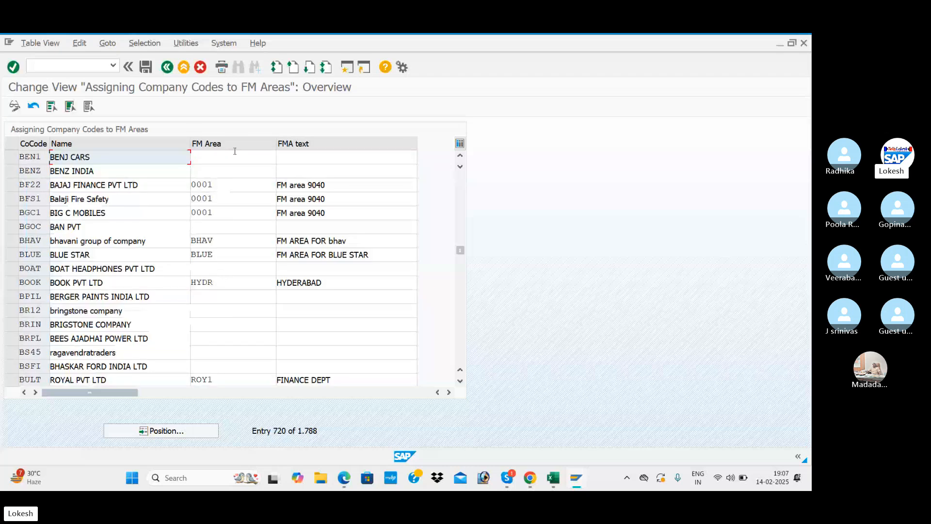
- Assign FM area BEN1 to company code BEN1 (BENJ CARS)
click(229, 155)
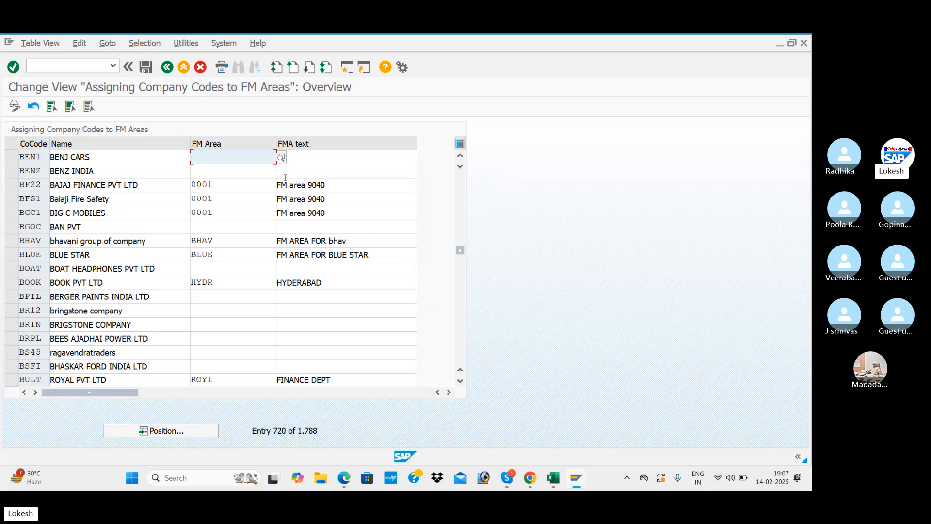
text(BEN)
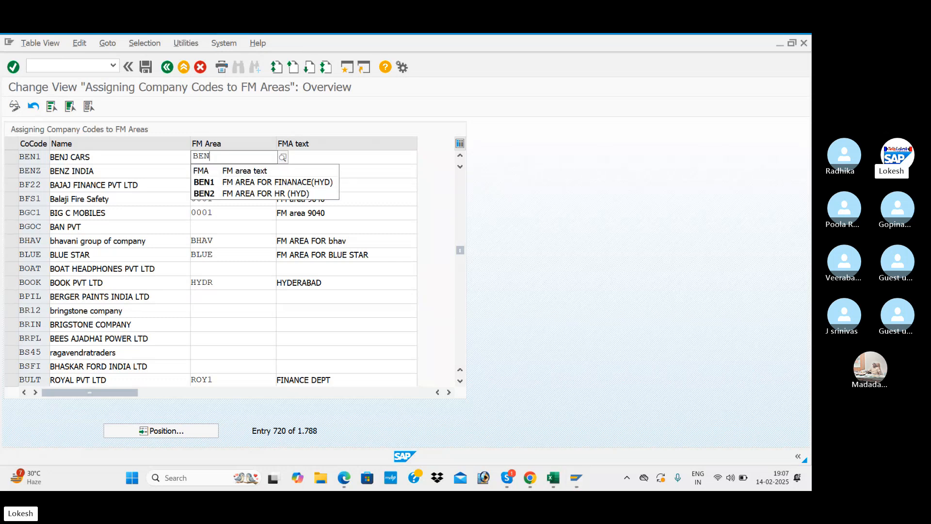
text(1)
click(285, 177)
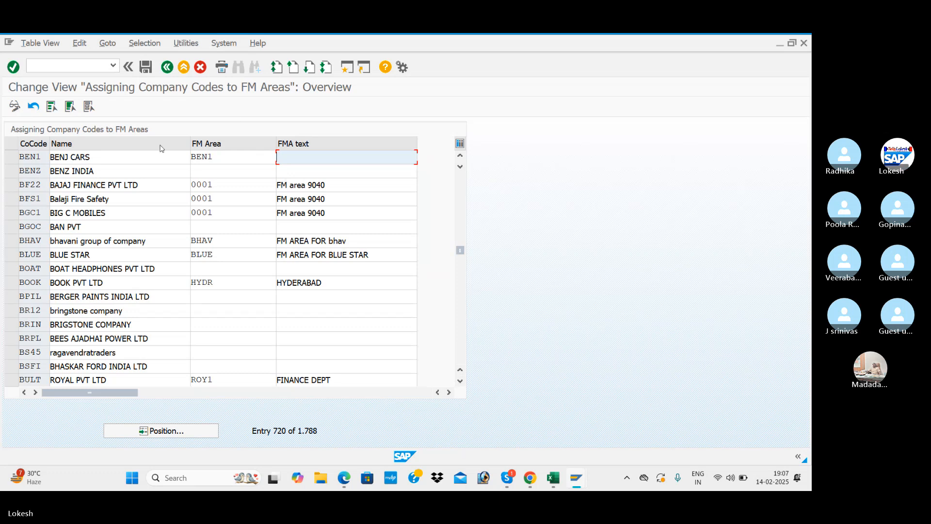
- Save the assignment to a new customizing request described as Assign Company Code to Financial Management Area FOR BENJ, copying the task title from Excel
click(146, 68)
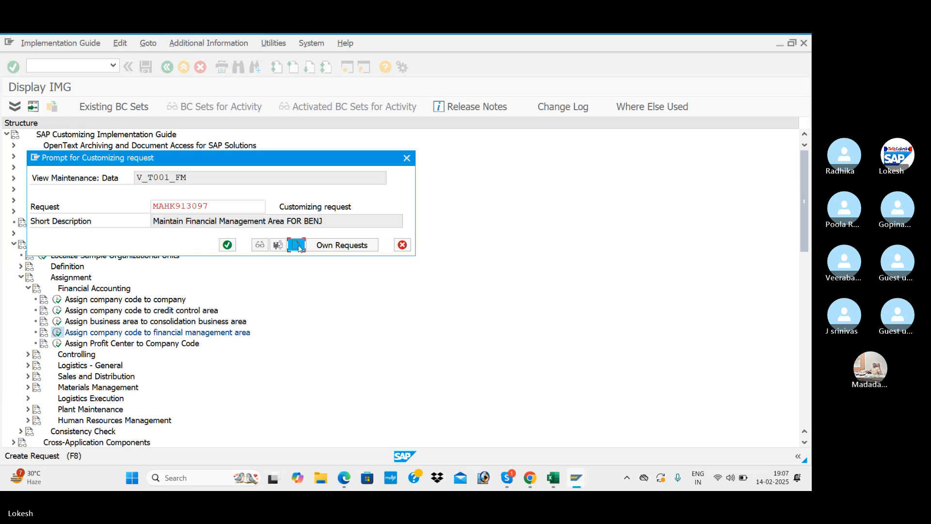
click(299, 246)
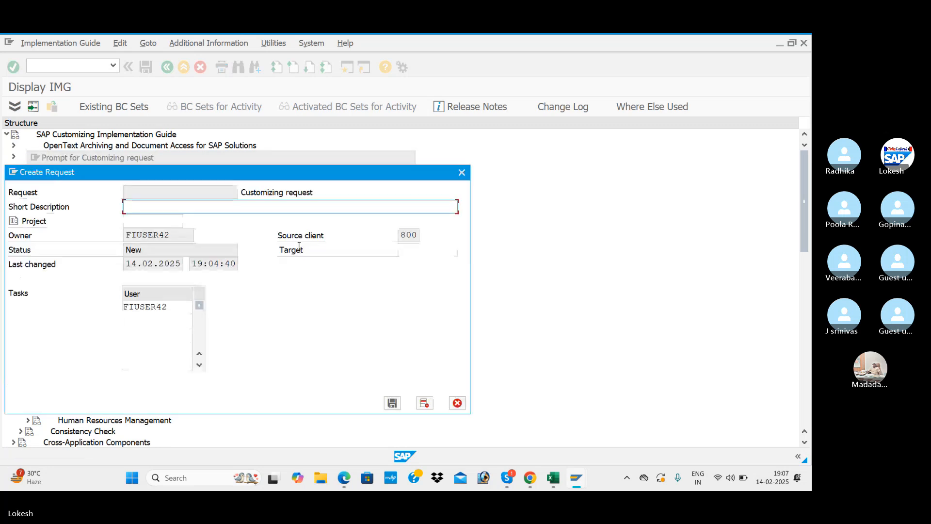
key(alt+Tab)
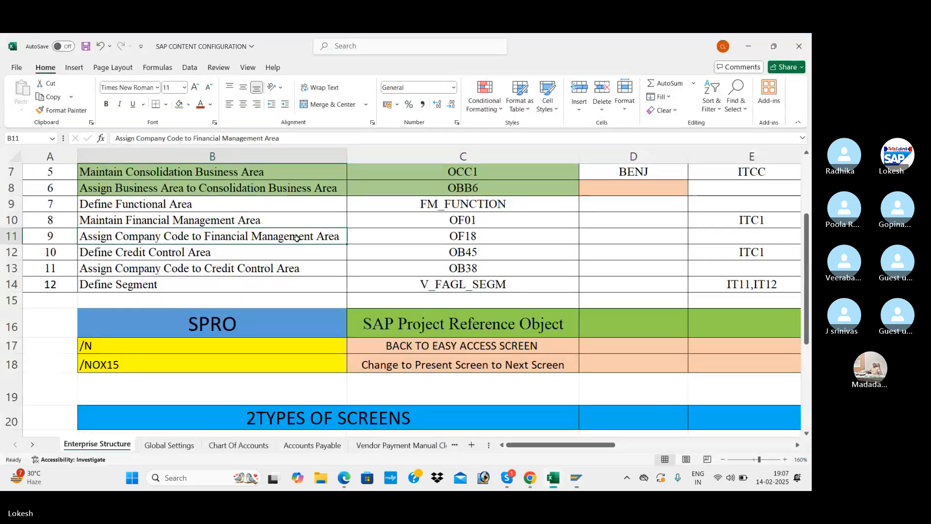
key(ctrl+c)
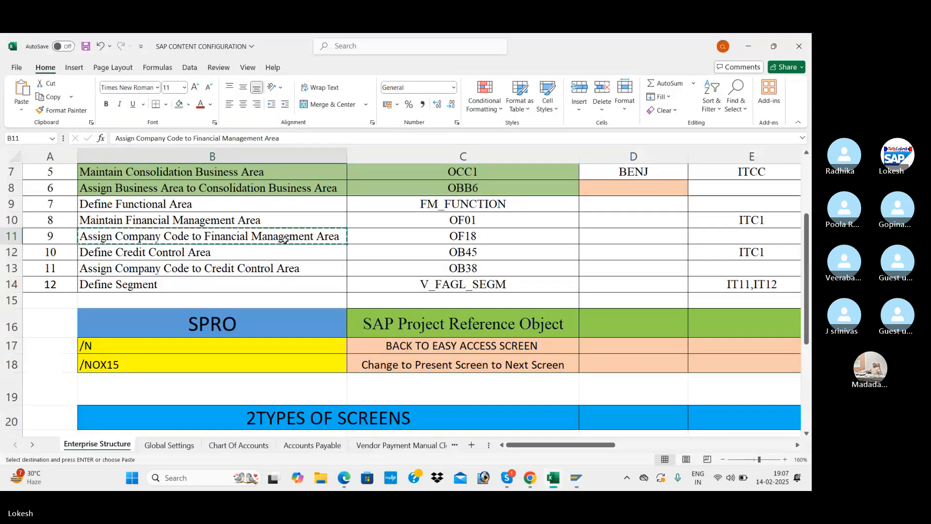
key(alt+Tab)
key(ctrl+v)
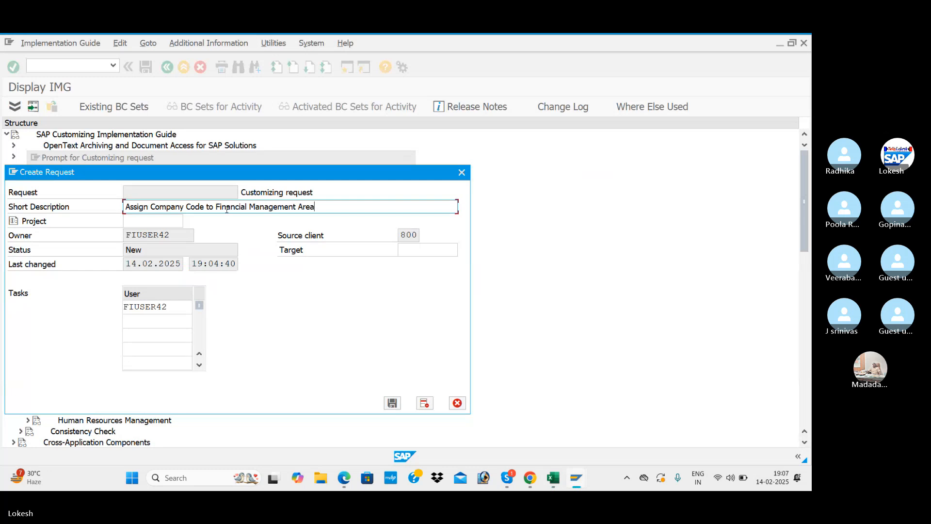
text(FOR BENJ)
click(392, 403)
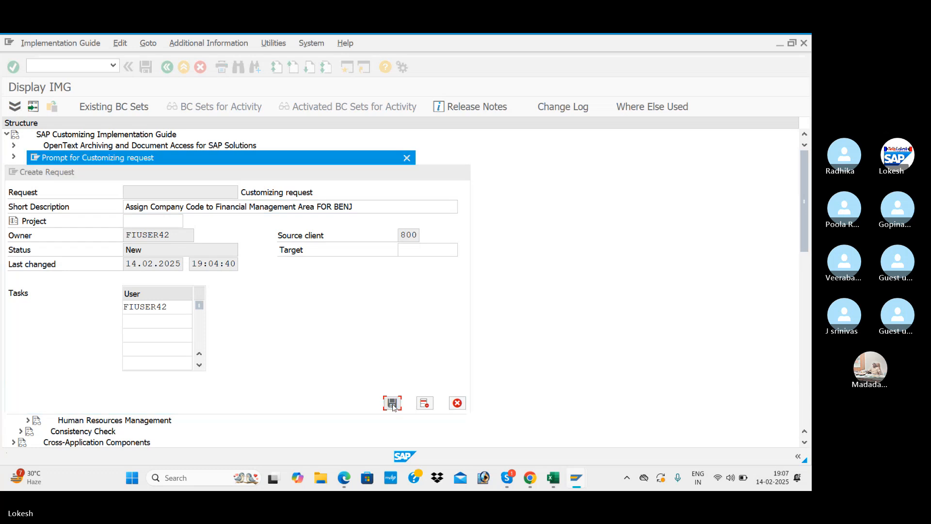
click(227, 245)
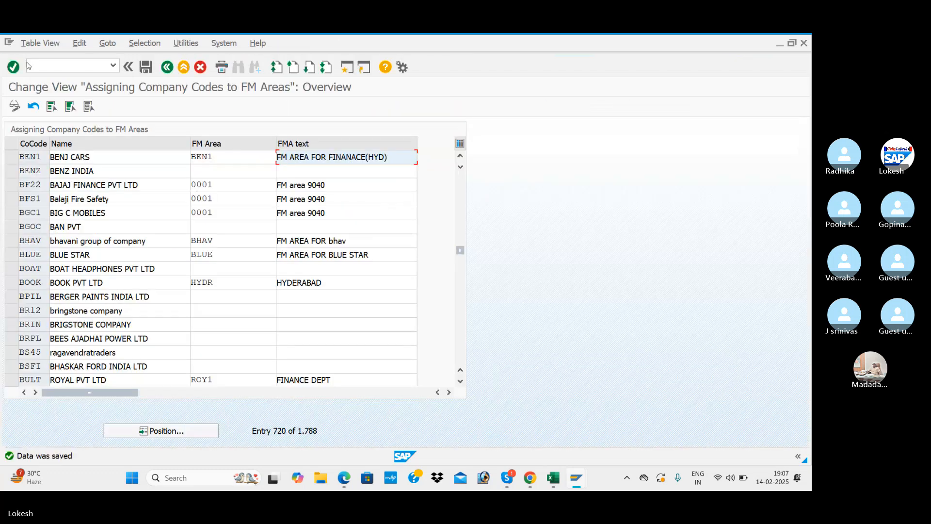
- Return to the Display IMG tree and collapse the Financial Accounting and Assignment nodes under Enterprise Structure
click(167, 67)
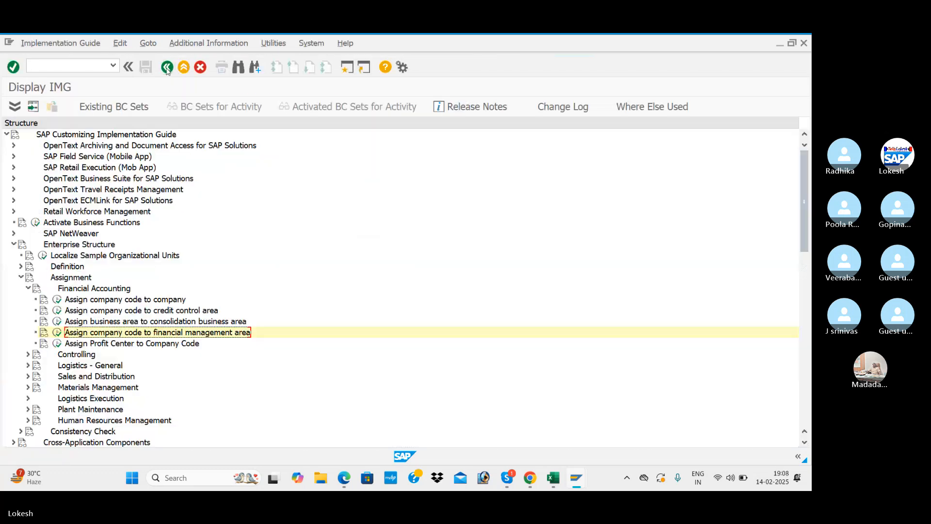
click(28, 287)
click(21, 278)
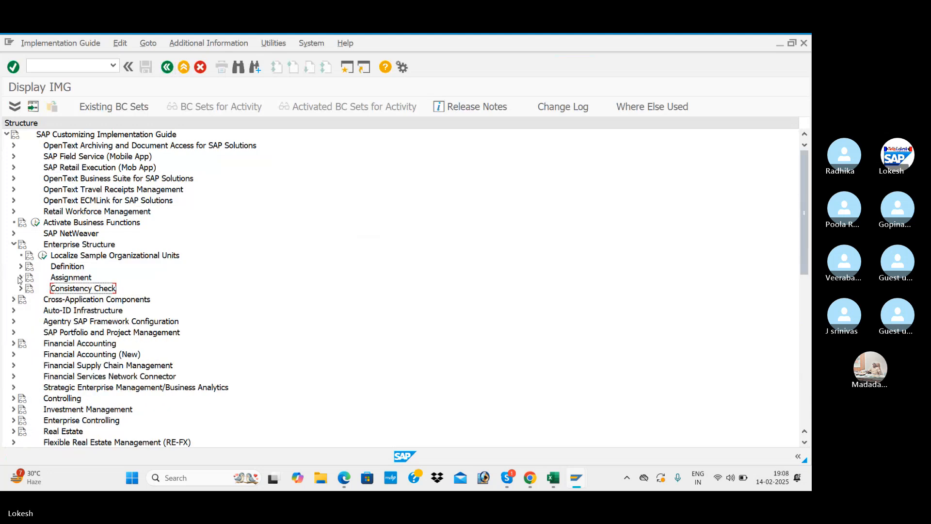
- Expand the Definition node in the IMG tree, switch to Excel, and record BEN1 in column D for Maintain Financial Management Area
click(20, 267)
key(alt+Tab)
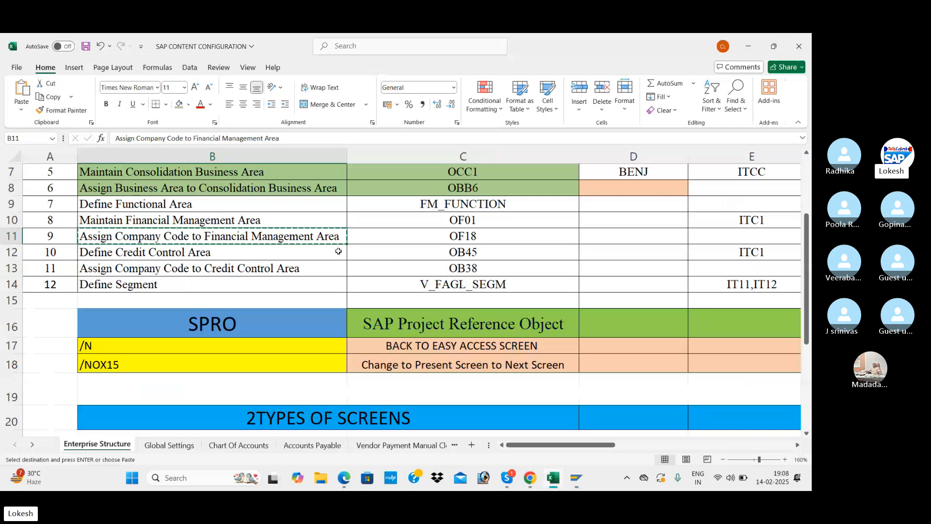
click(591, 224)
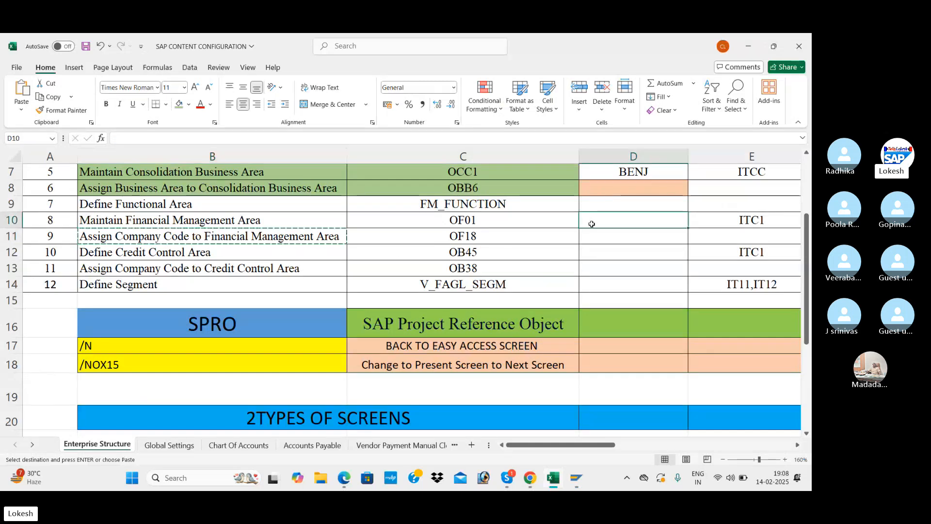
text(BEN1)
key(Return)
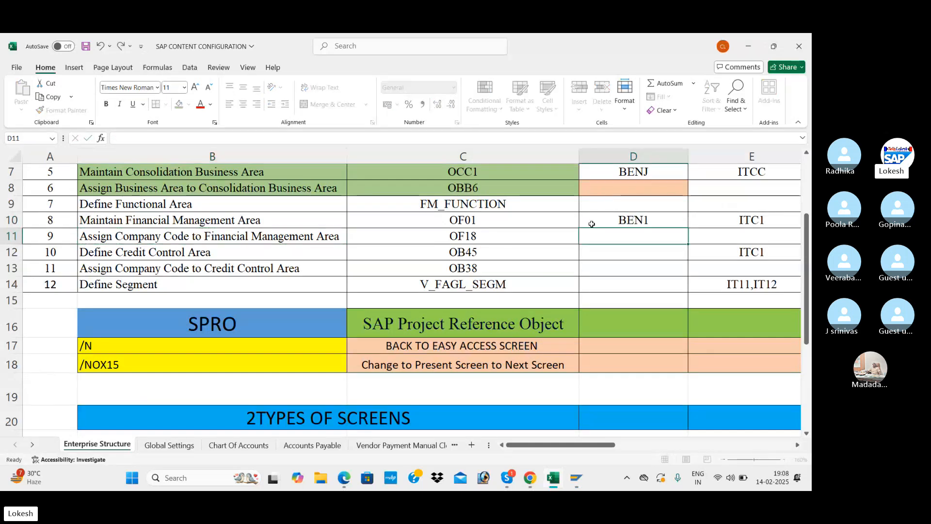
key(Return)
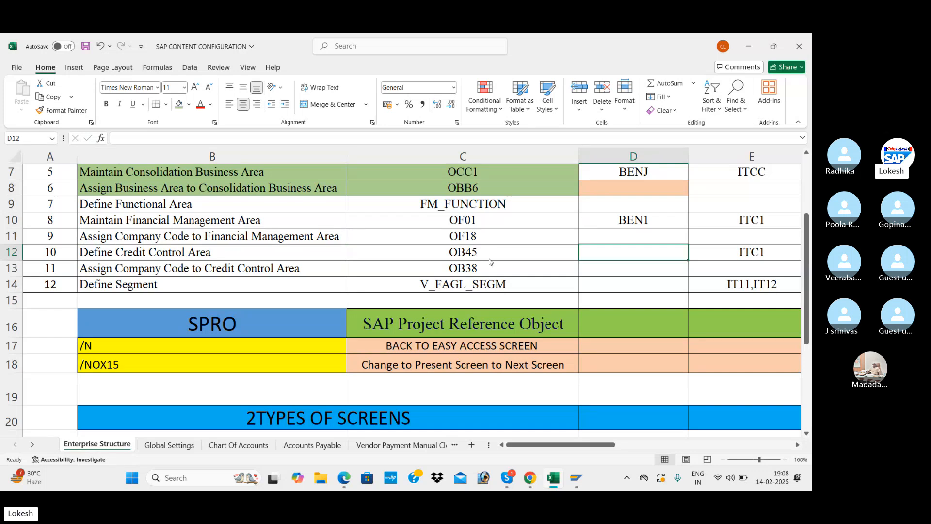
- Switch to SAP, run Define Credit Control Area, and fill in a new entry BEN1 with currency INR and credit limit 999999999
key(alt+Tab)
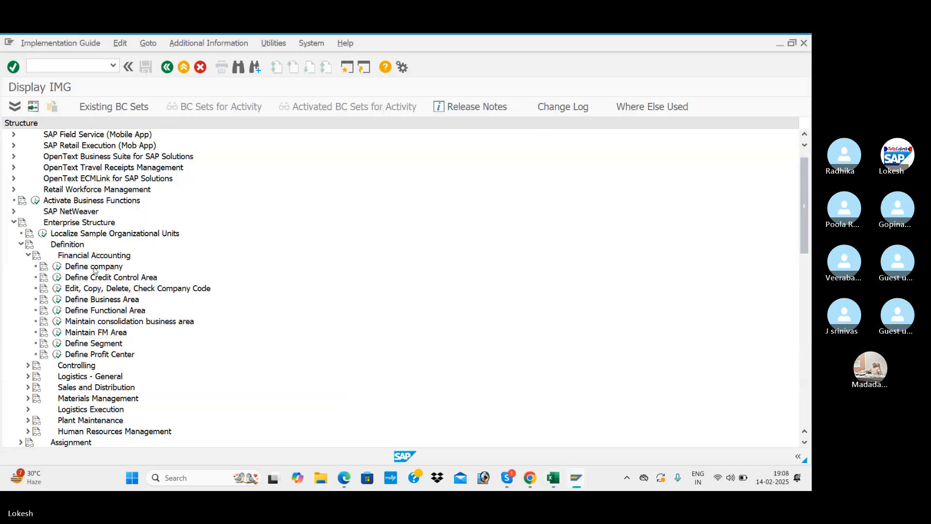
click(57, 276)
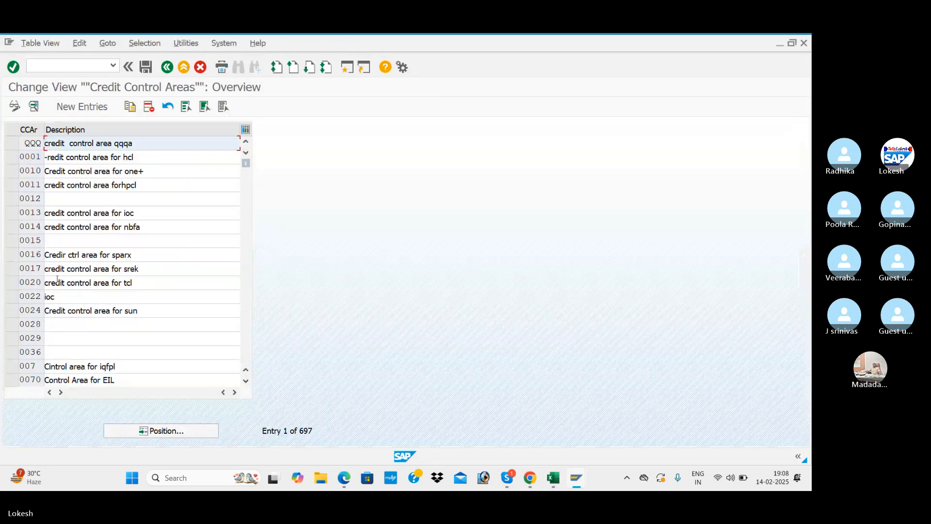
click(98, 111)
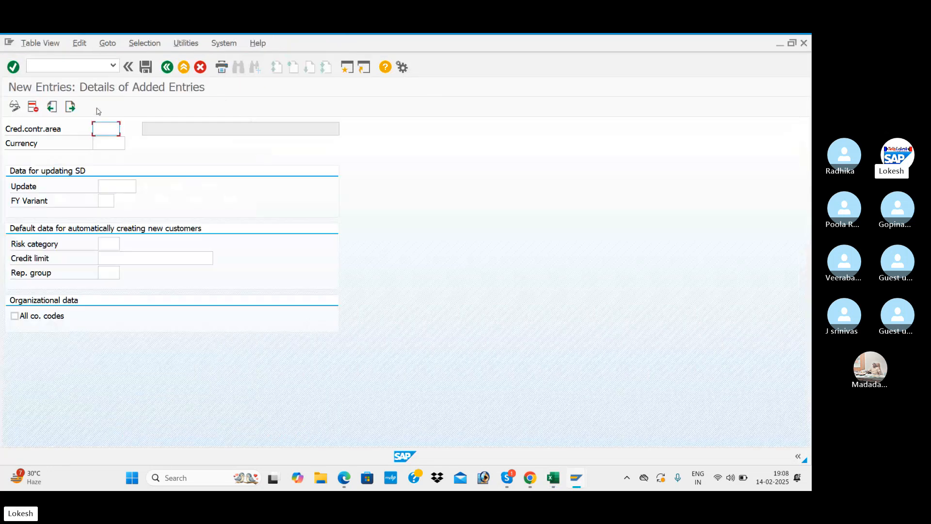
text(BEN1)
key(Tab)
key(Tab)
key(Tab)
key(Tab)
key(Tab)
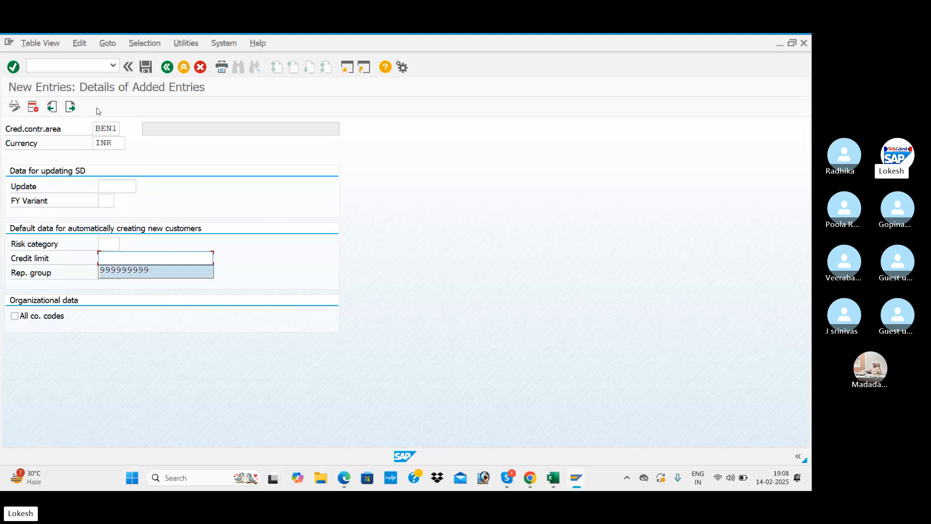
key(Tab)
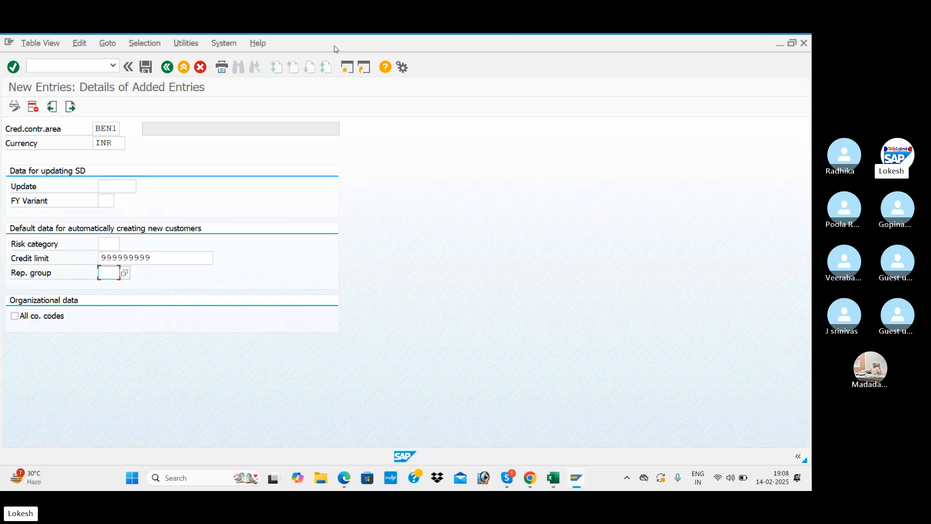
- Save credit control area BEN1 to a new customizing request described as Define Credit Control Area FOR BENJ, copying the task title from Excel
click(147, 67)
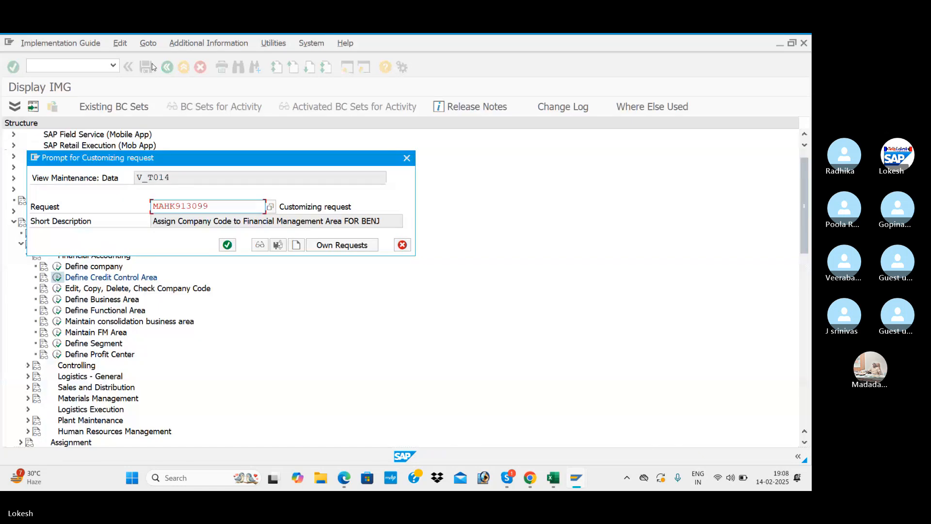
click(275, 243)
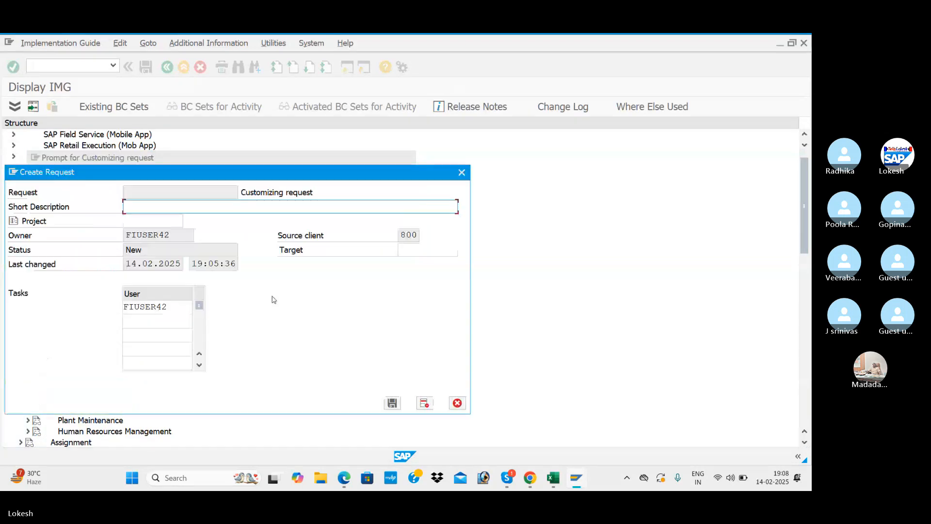
key(alt+Tab)
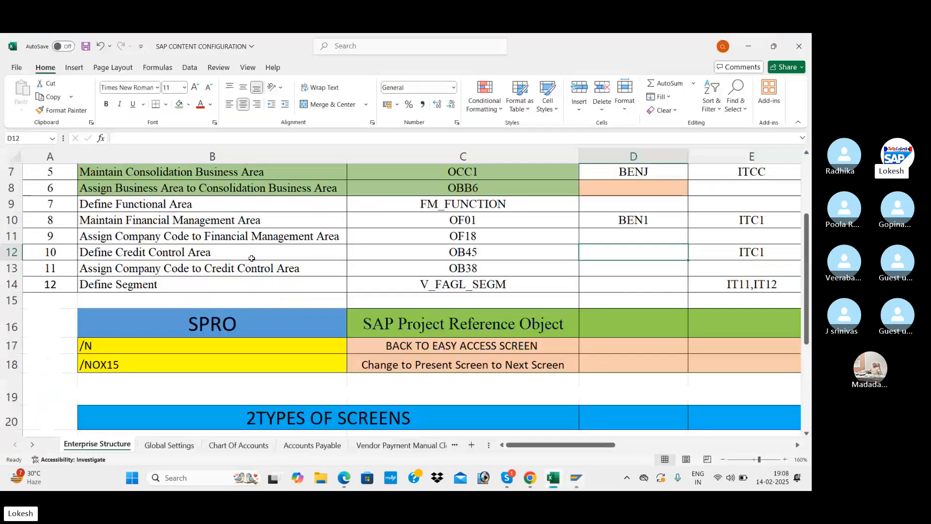
click(253, 255)
key(alt+Tab)
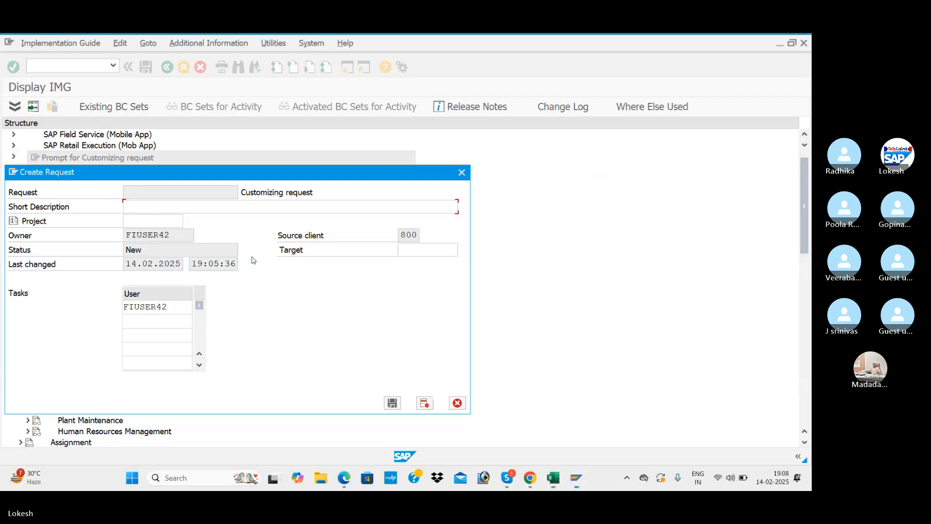
text(Define Credit Control Area)
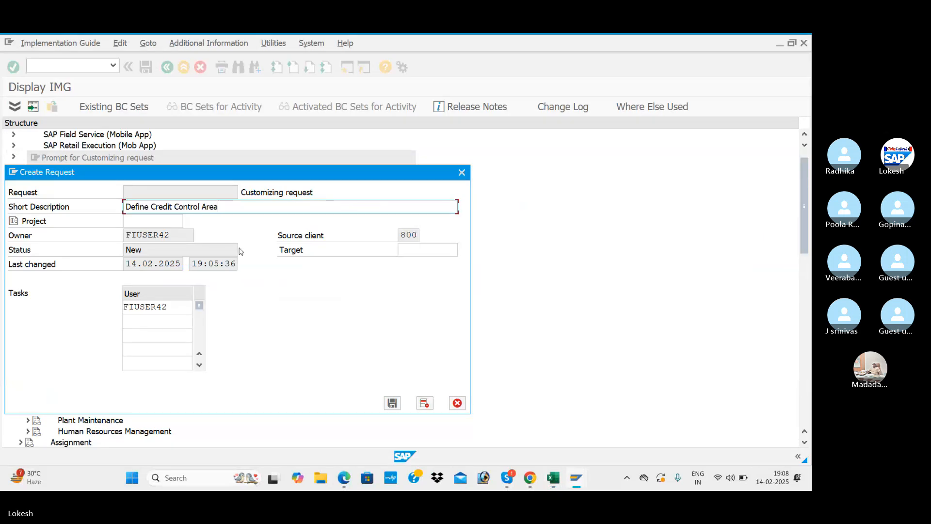
text(FOR BENJ)
click(392, 403)
click(228, 245)
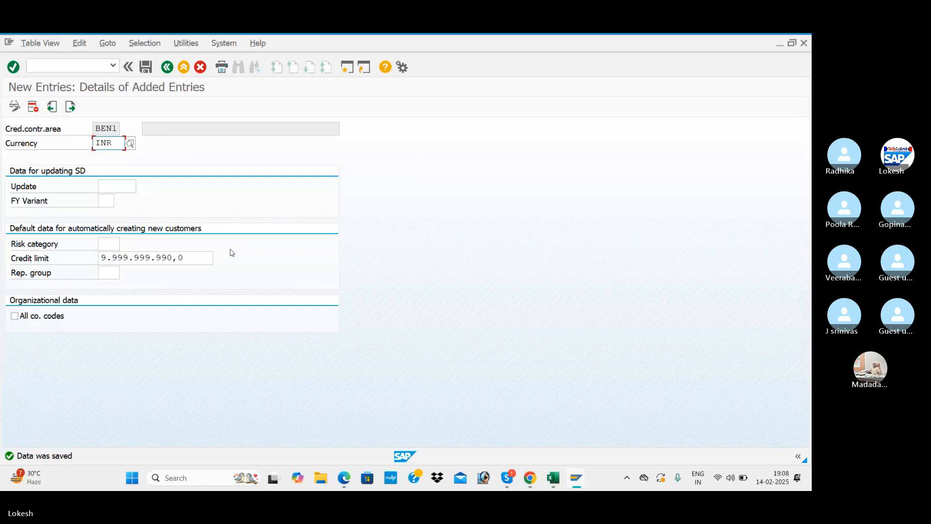
- Return to the overview, describe credit control area BEN1 as CREDIT CONTROL AREA FOR BENJ by adapting the BO45 description, and save
click(168, 68)
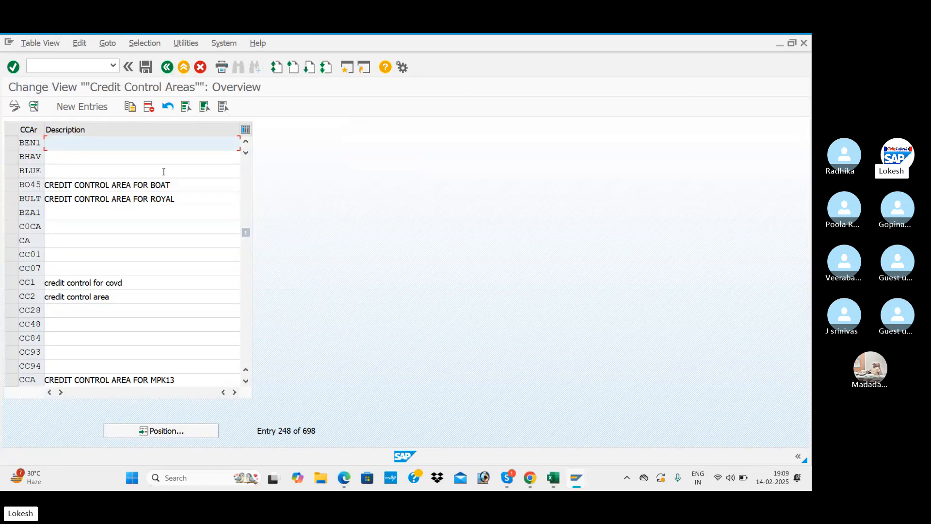
drag(170, 185, 33, 171)
key(ctrl+c)
click(117, 181)
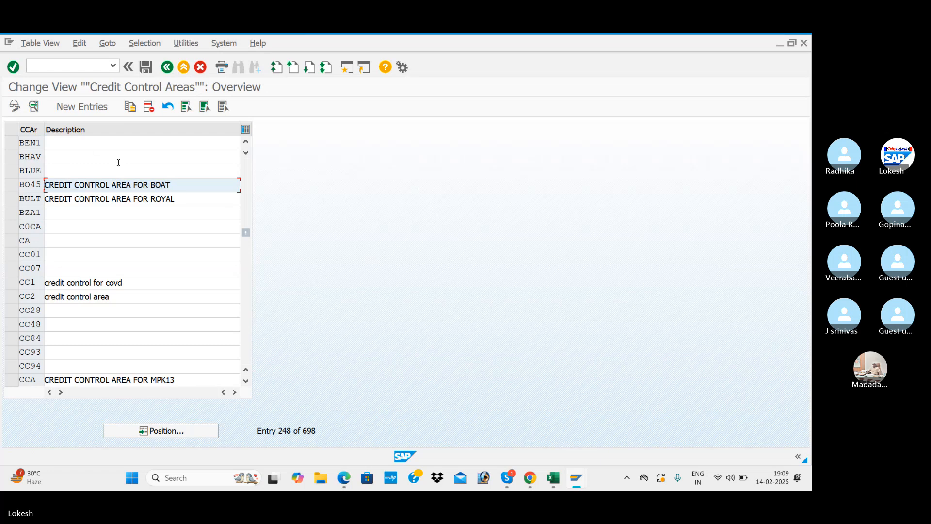
click(99, 145)
key(ctrl+v)
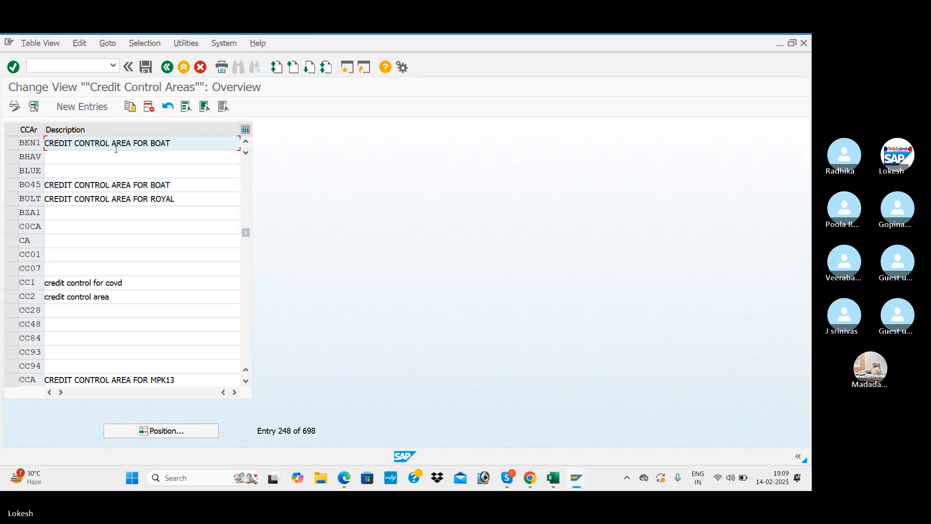
key(BackSpace)
key(BackSpace)
key(BackSpace)
key(BackSpace)
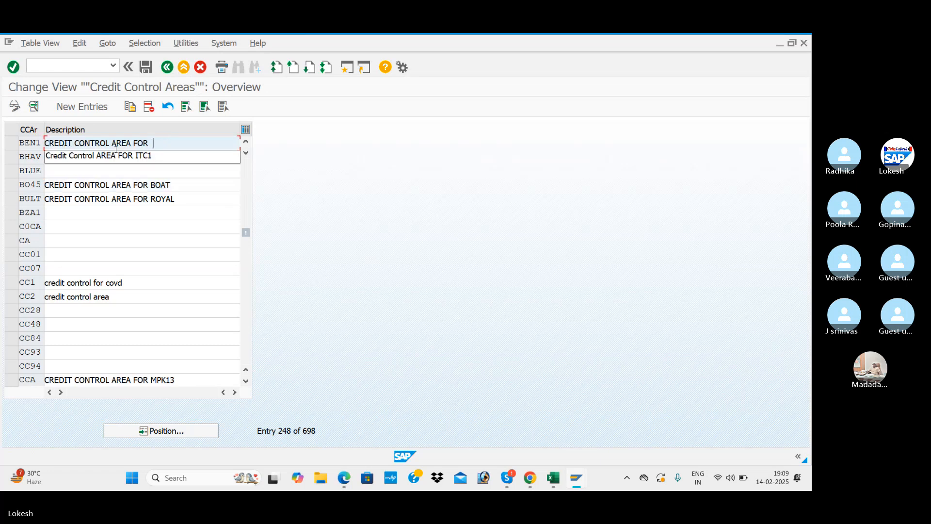
text(BENJ)
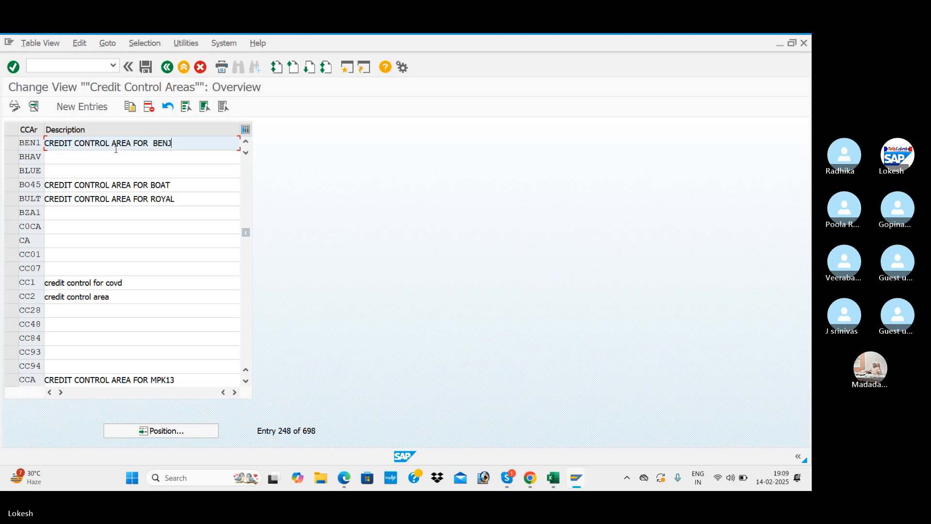
click(154, 143)
key(BackSpace)
click(146, 68)
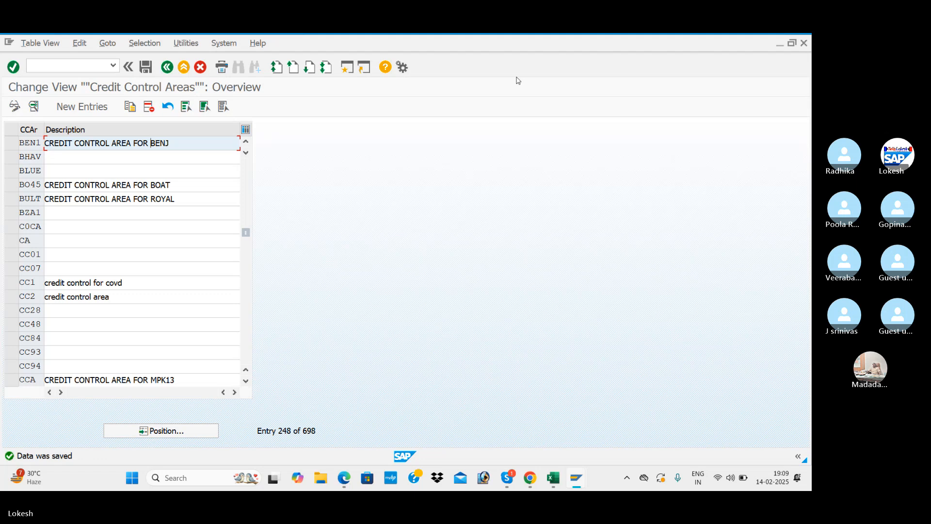
- Switch to Excel and record BEN1 in column D for Define Credit Control Area
key(alt+Tab)
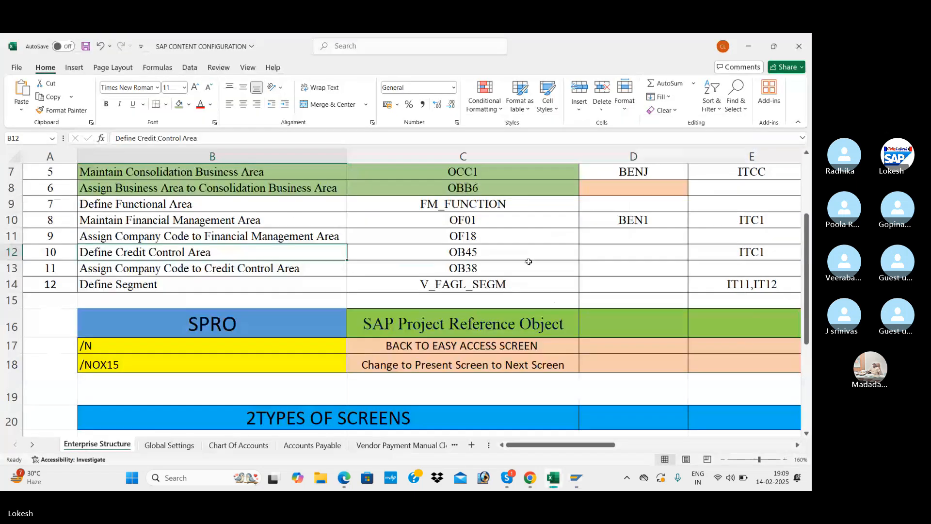
click(630, 253)
text(BEN)
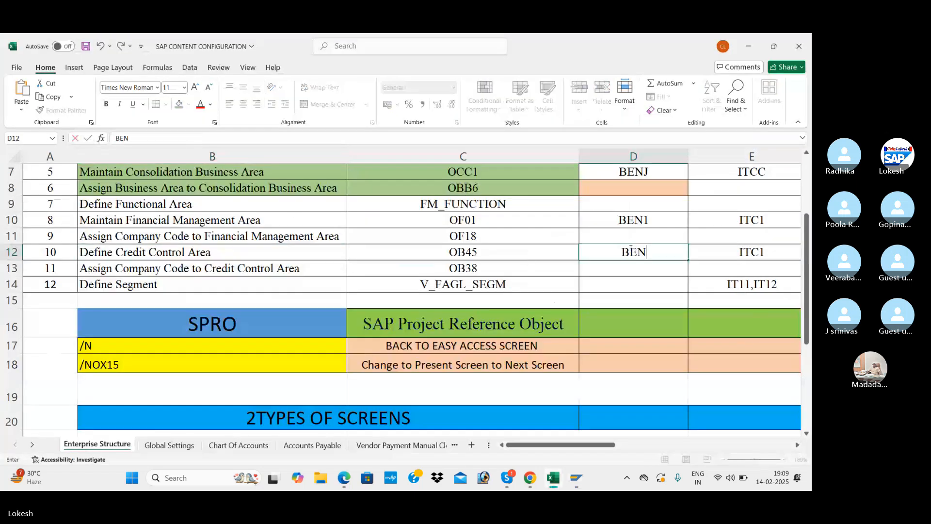
text(1)
key(Return)
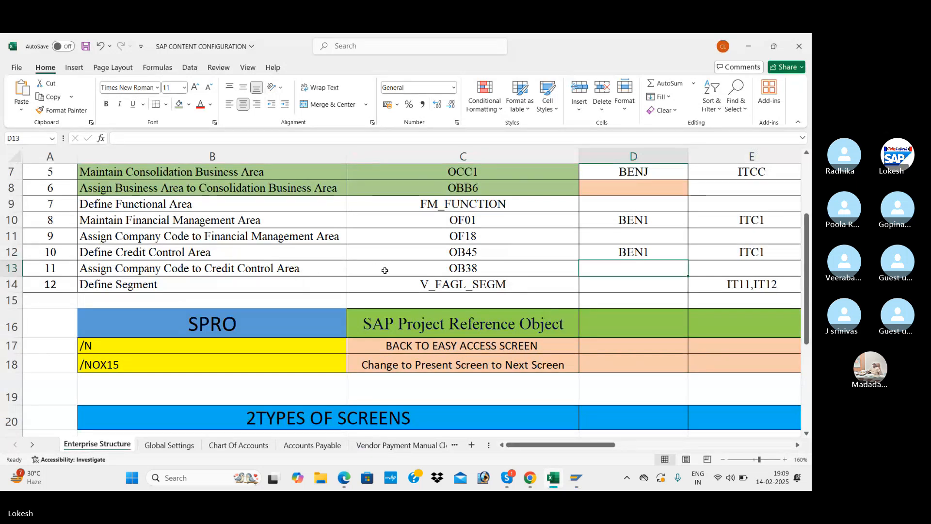
- Back in SAP, run Assign company code to credit control area under Assignment, Financial Accounting, and position the list at company code BEN1
key(alt+Tab)
click(167, 67)
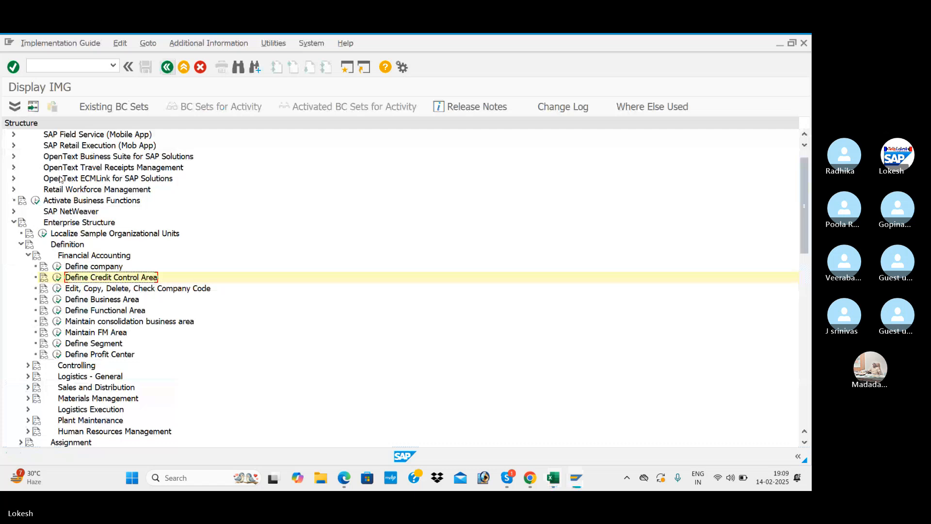
click(21, 245)
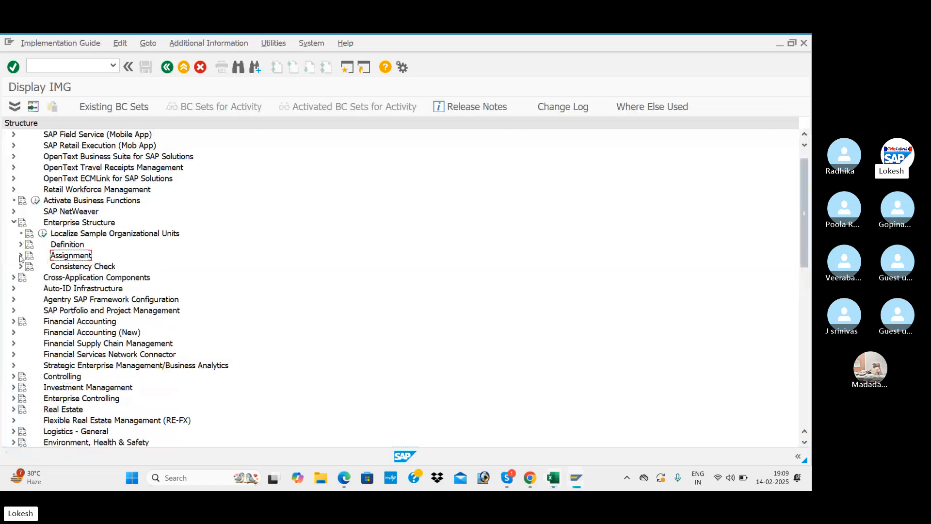
click(20, 255)
click(28, 266)
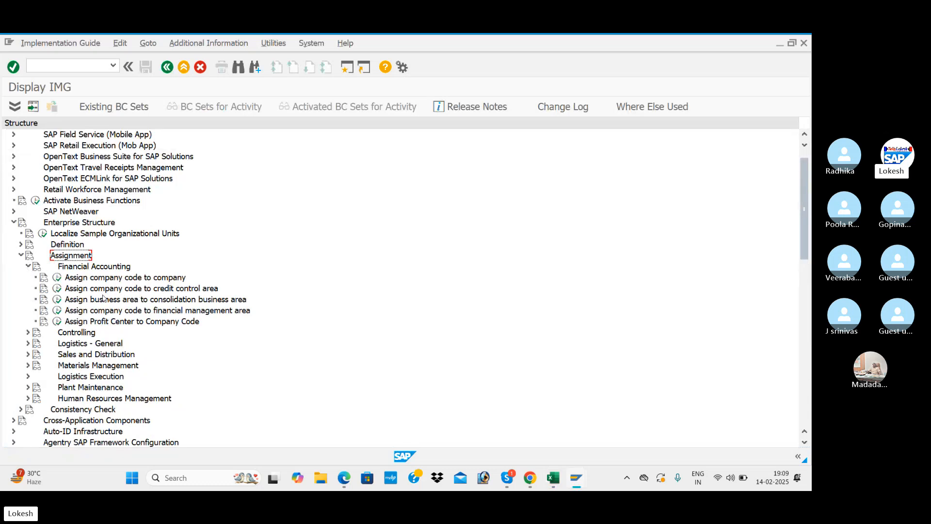
click(57, 288)
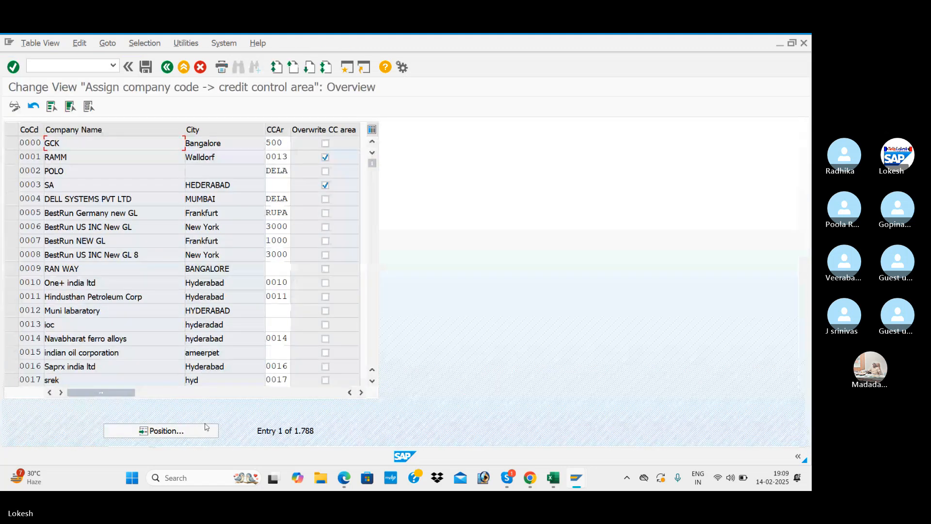
click(206, 429)
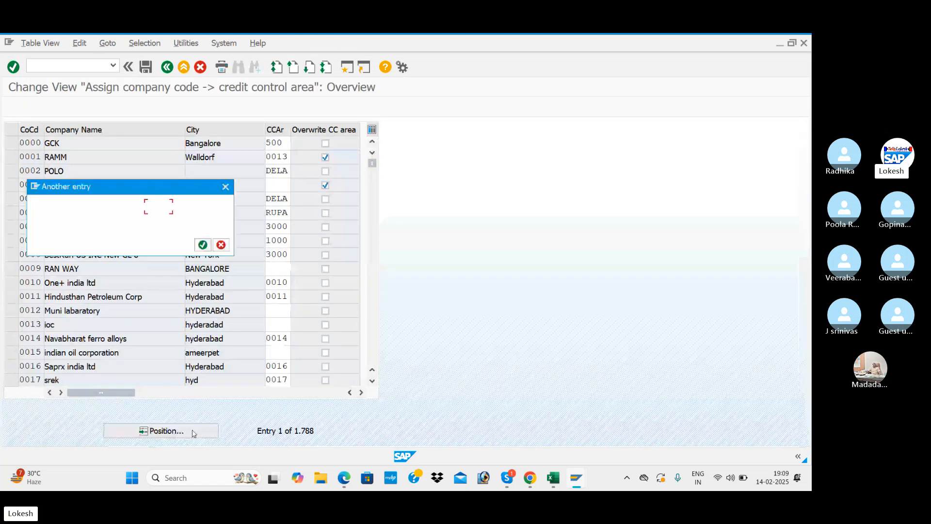
text(rrr1)
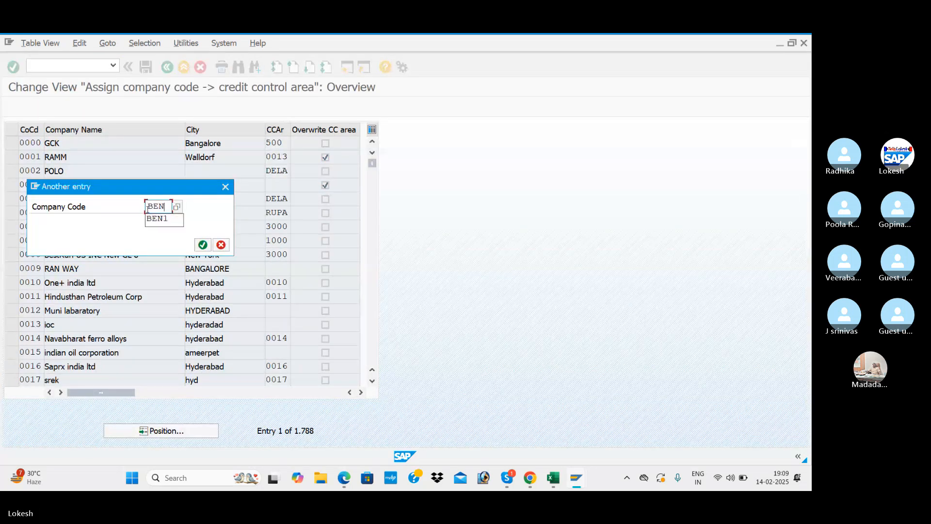
key(Return)
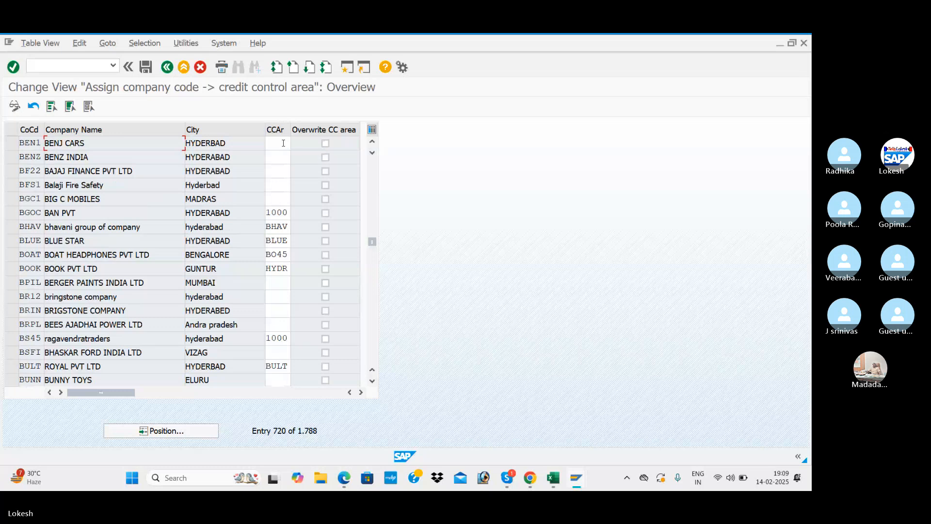
- Assign credit control area BEN1 to company code BEN1 (BENJ CARS)
click(281, 142)
text(BEN1)
key(Tab)
- Save the assignment under a new customizing request described as Assign Company Code to Credit Control Area FOR BENJ, copying the task name from Excel
click(147, 67)
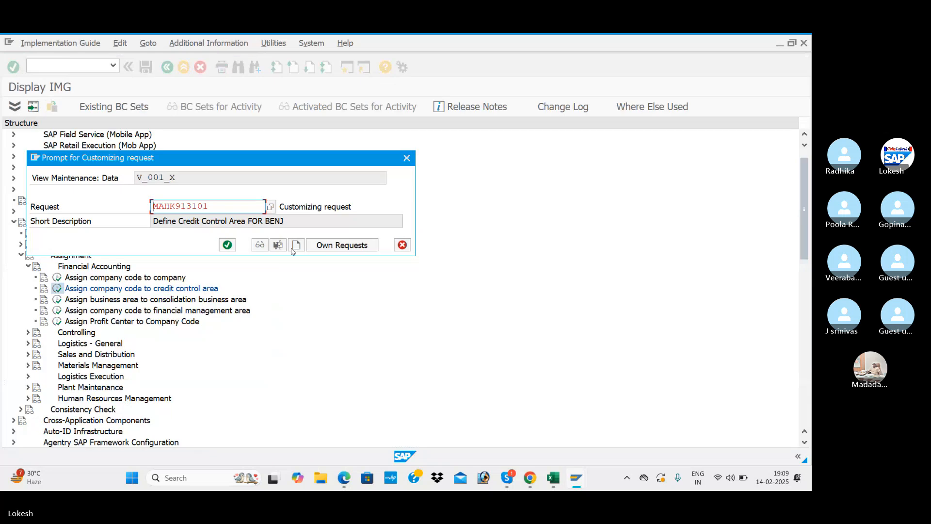
click(297, 248)
key(alt+Tab)
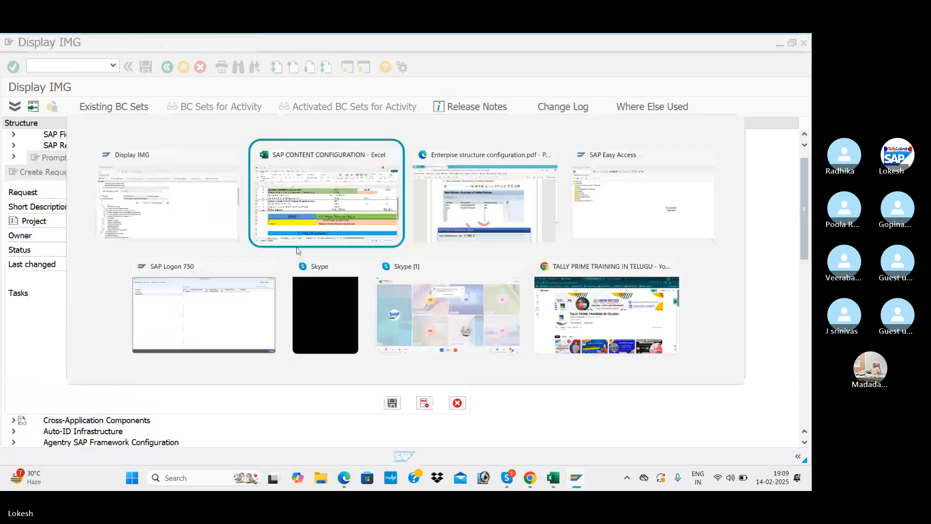
click(243, 266)
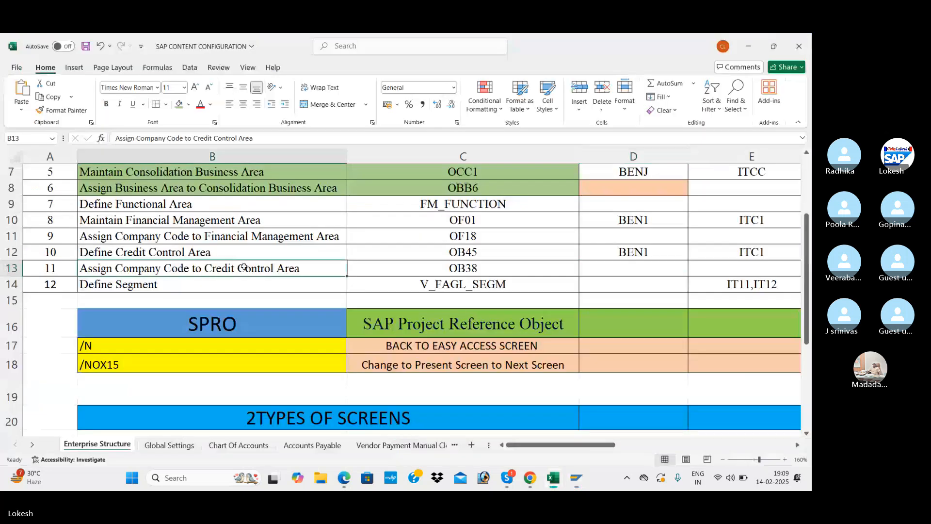
key(ctrl+c)
key(alt+Tab)
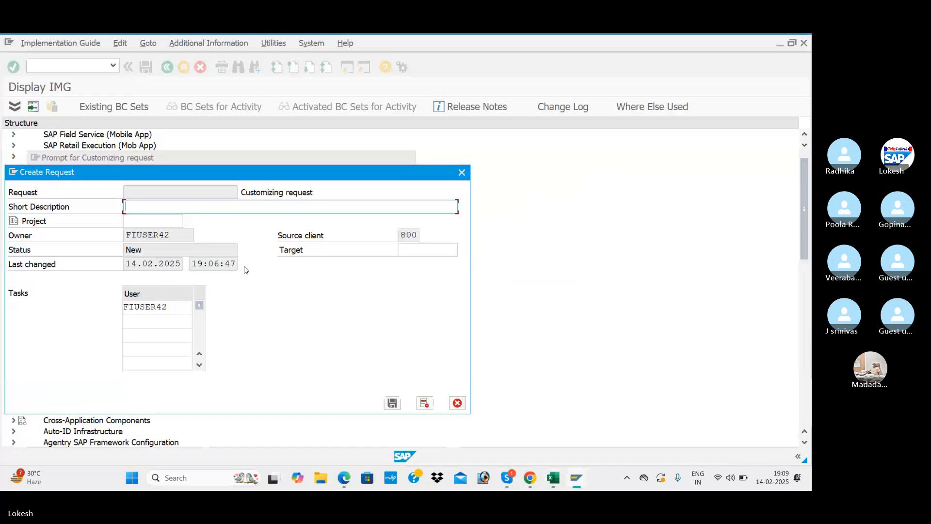
key(ctrl+v)
text(FOR)
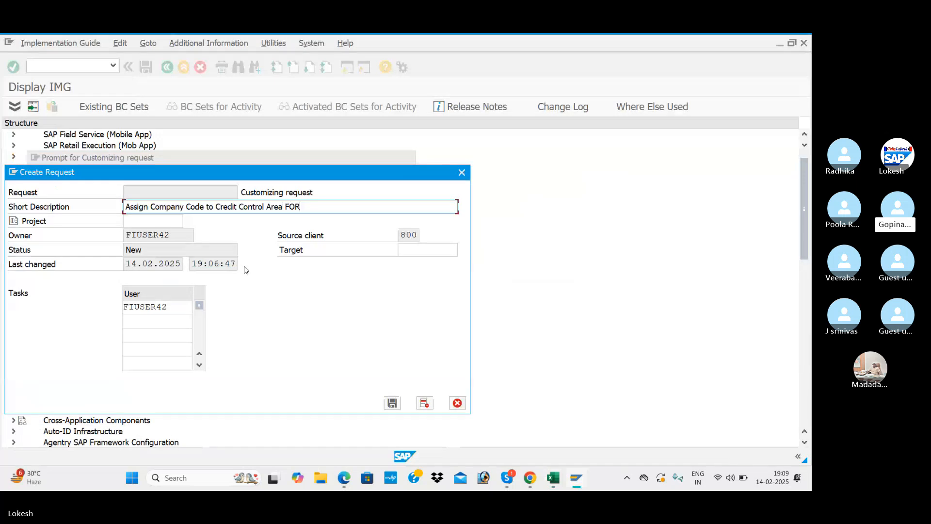
text( BENJ)
click(392, 402)
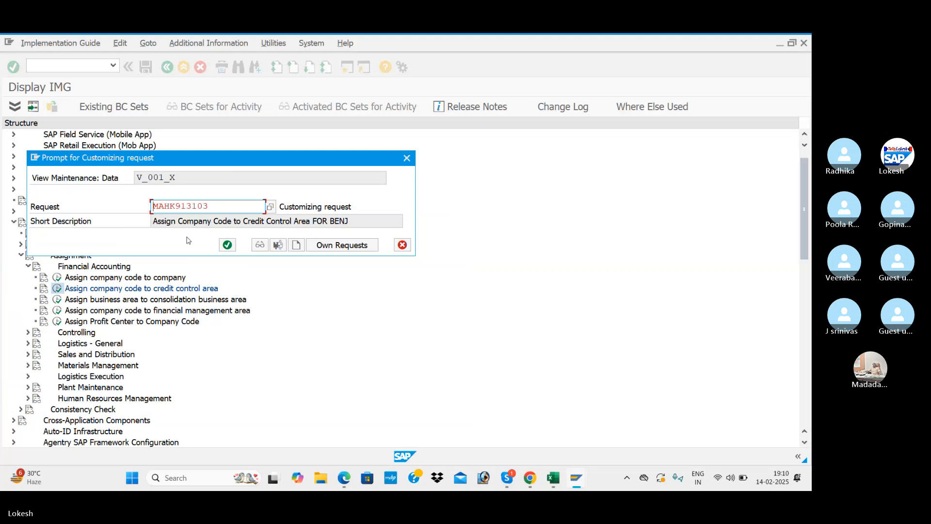
click(227, 245)
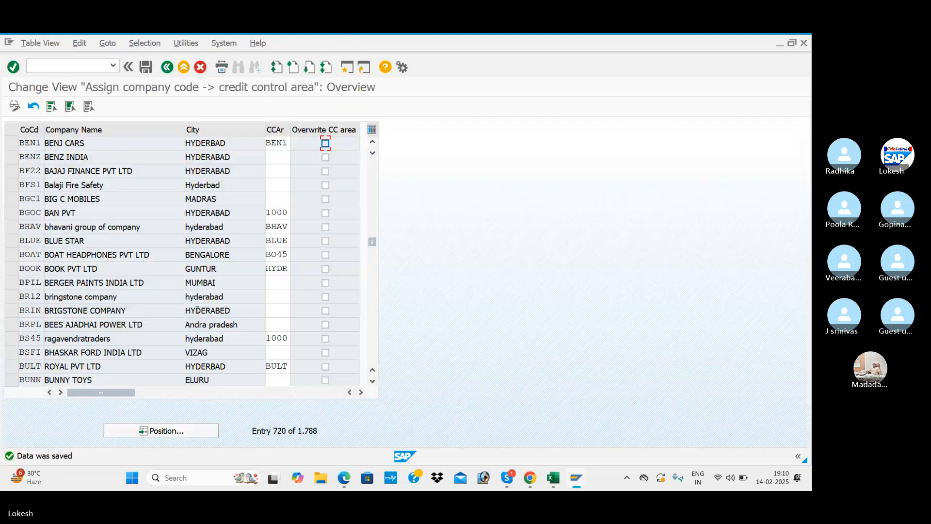
- Switch to Excel and look up the Define Segment task in row 14 of the Enterprise Structure sheet
key(alt+Tab)
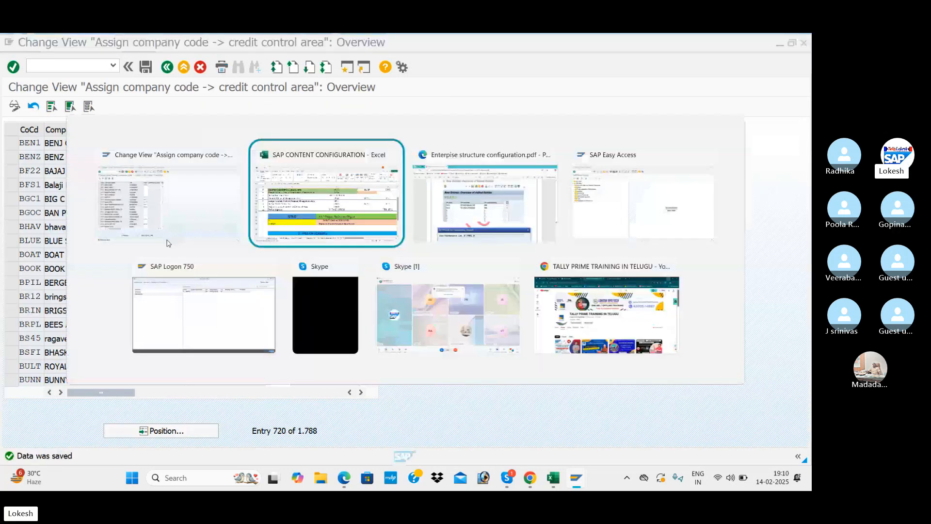
key(Escape)
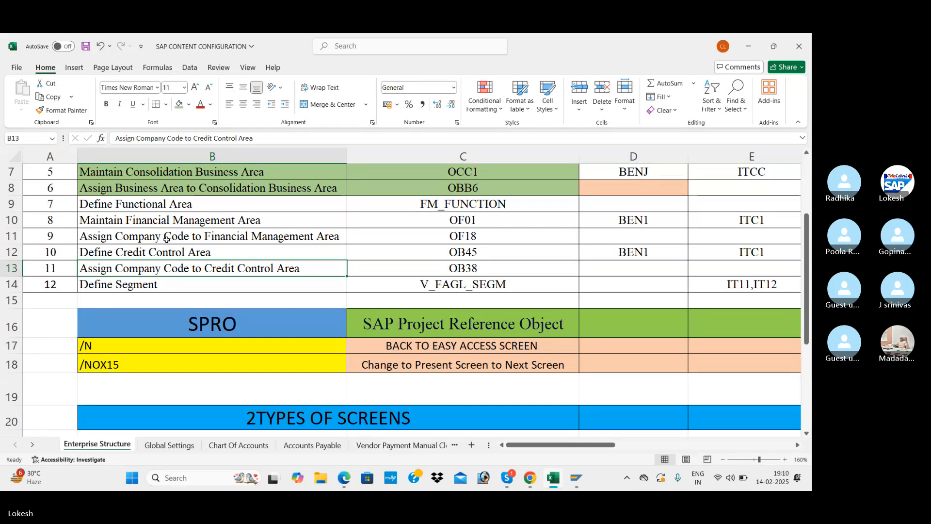
click(123, 284)
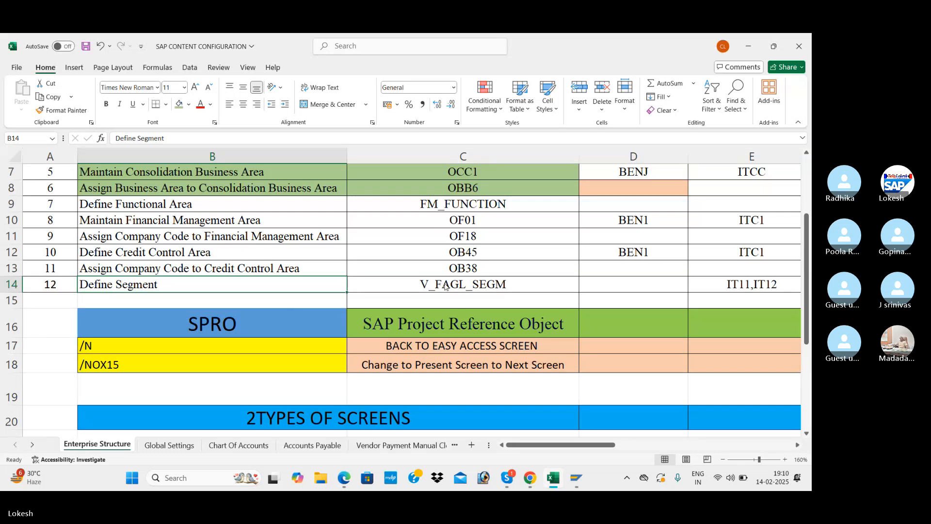
- Back in SAP, return to the IMG and run Define Segment under Definition, Financial Accounting
key(alt+Tab)
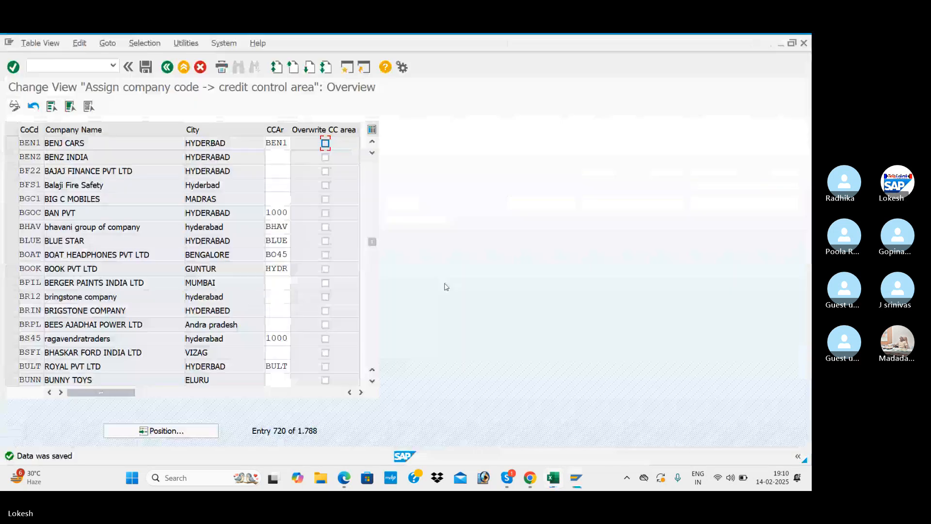
click(167, 67)
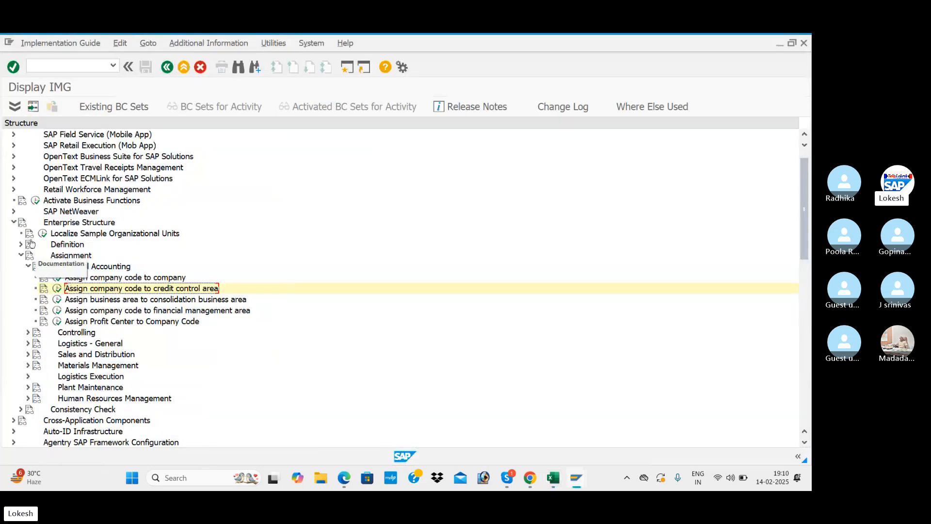
click(21, 255)
click(21, 244)
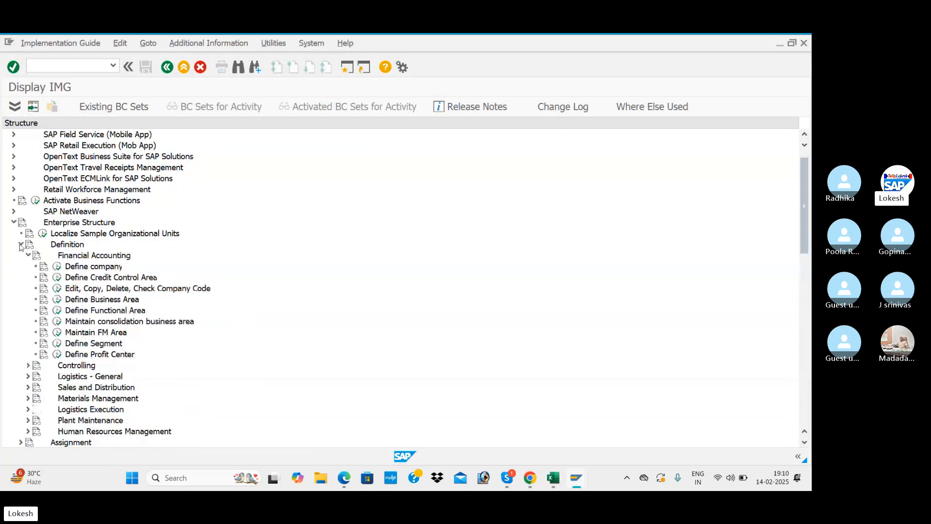
click(57, 343)
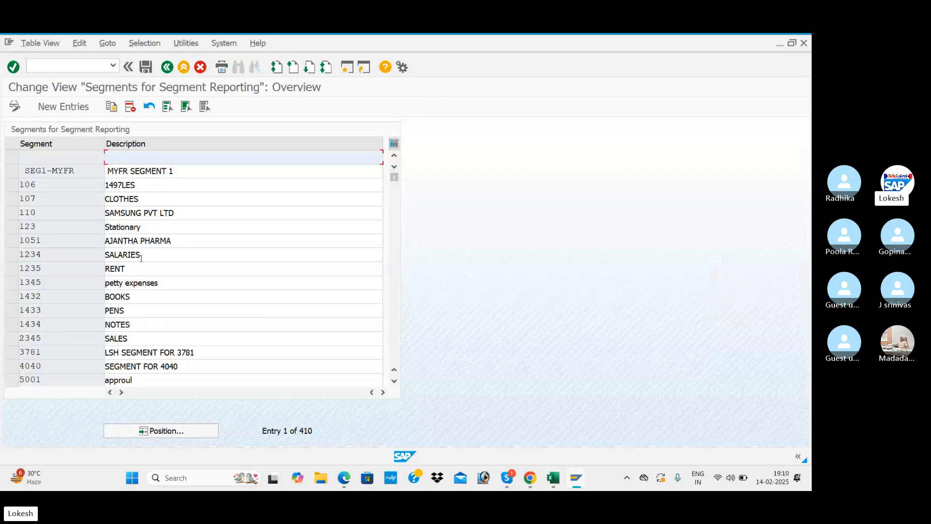
click(141, 256)
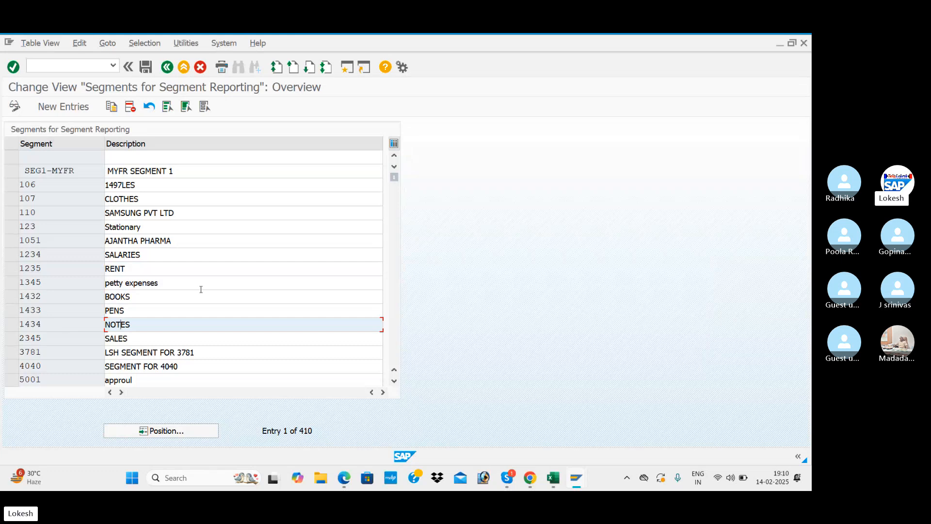
- Start new segment entries and add segment BEN1 with the description SALARIES
click(64, 106)
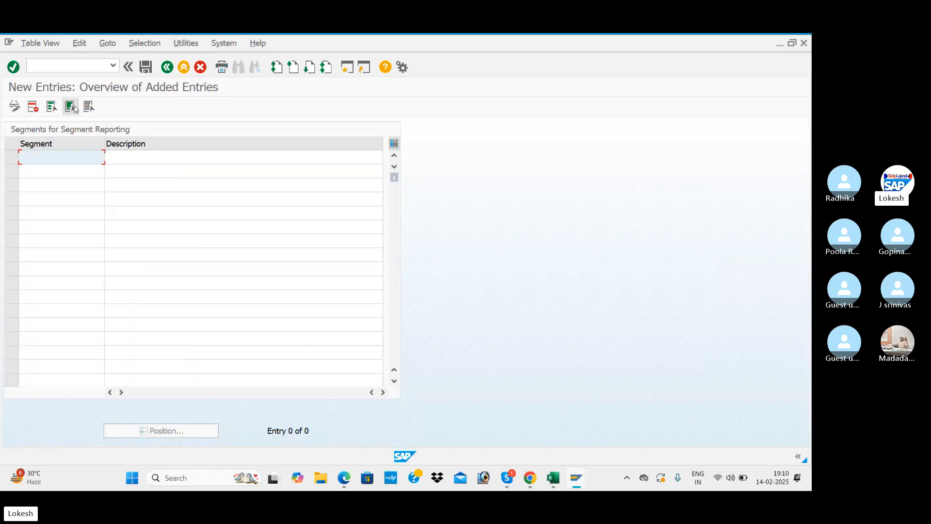
click(61, 156)
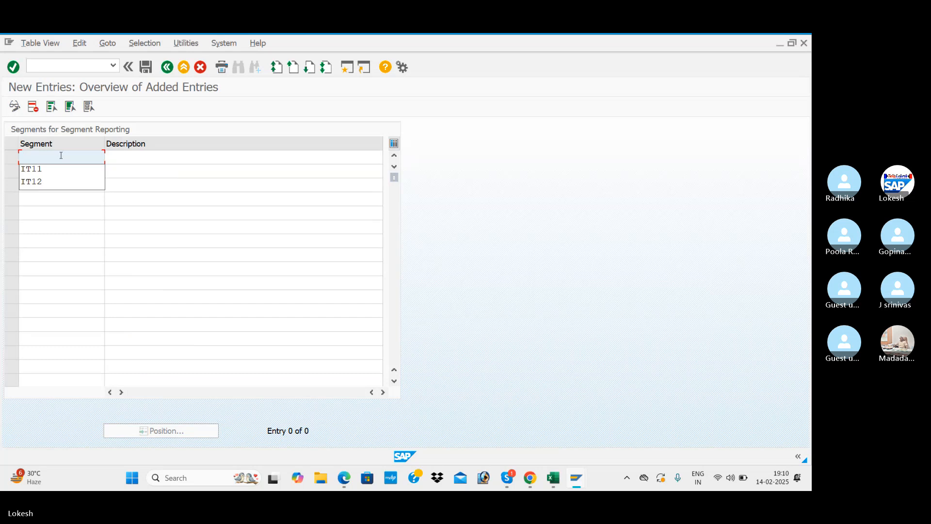
text(BEN1)
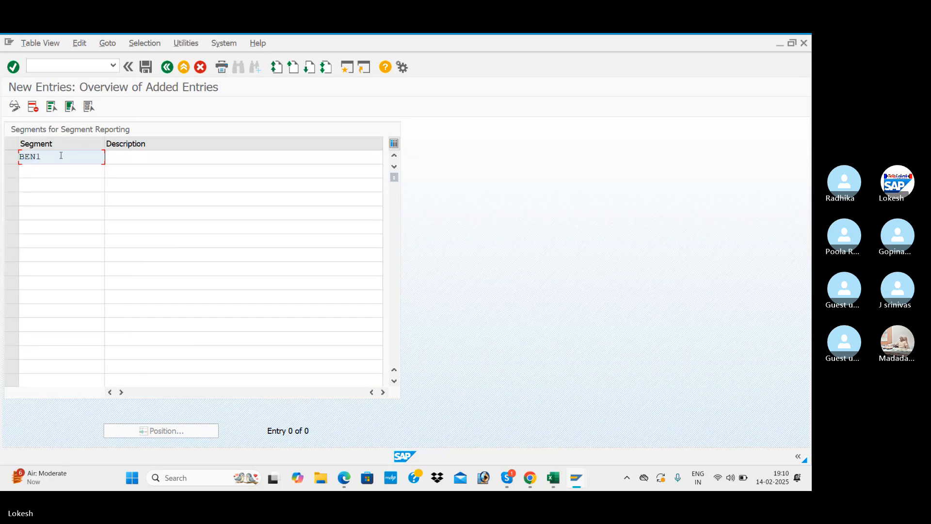
key(Tab)
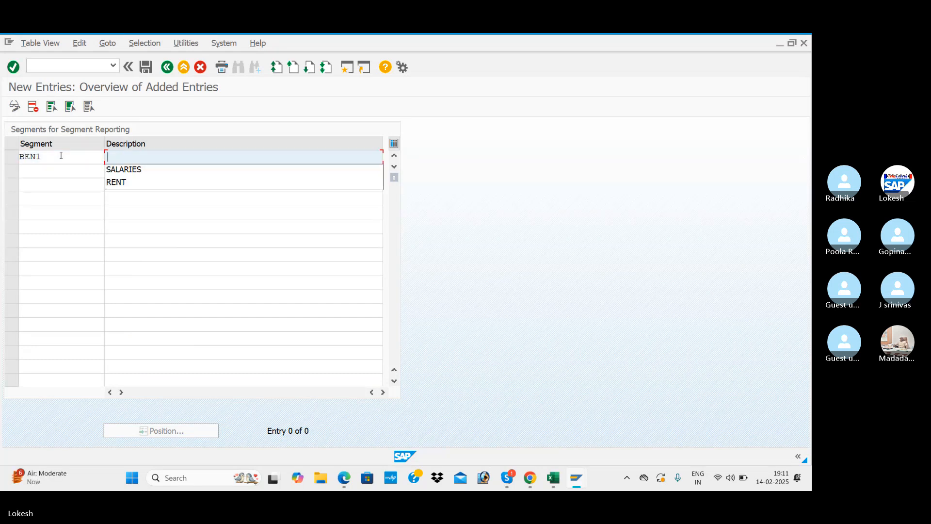
key(Down)
key(Return)
- Add a second segment BEN2 with the description RENT
text(BE)
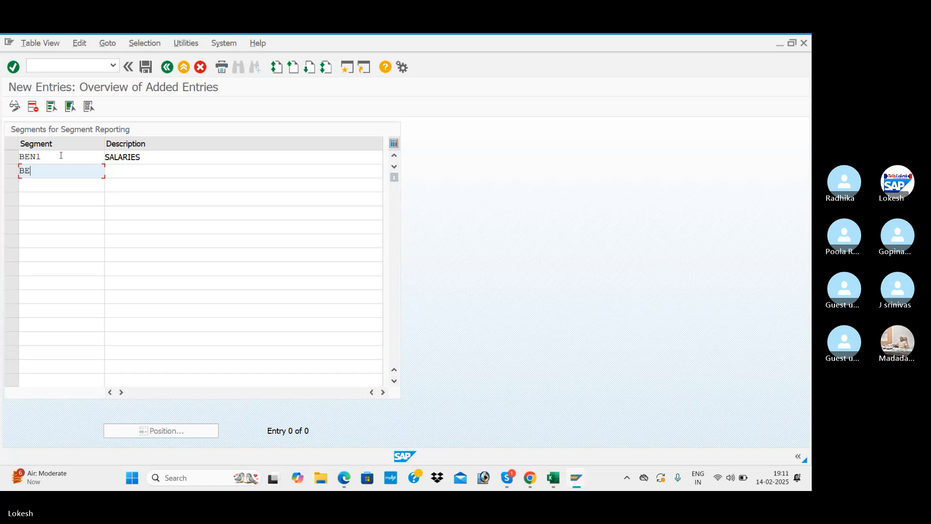
text(N2)
key(Tab)
key(Down)
key(Down)
key(Return)
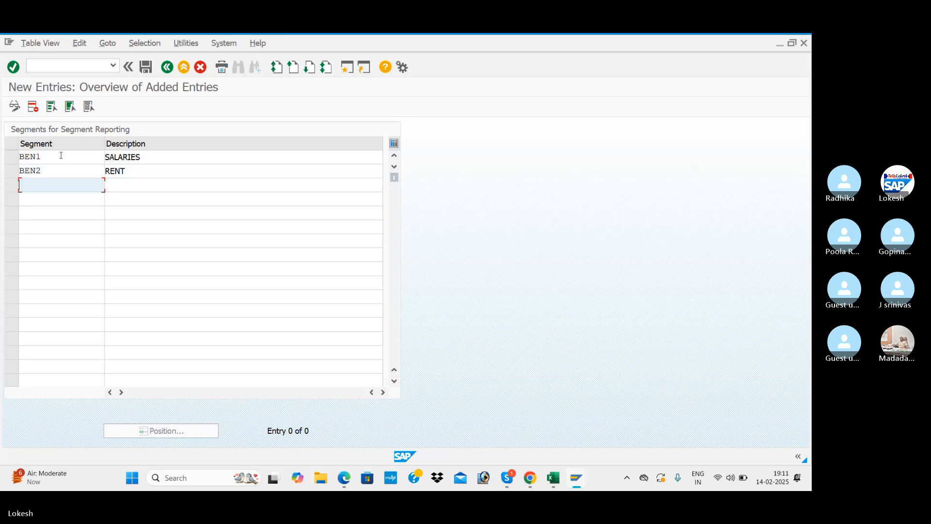
- Save the two segments under a new customizing request described as Define Segment FOR BENJ
click(146, 68)
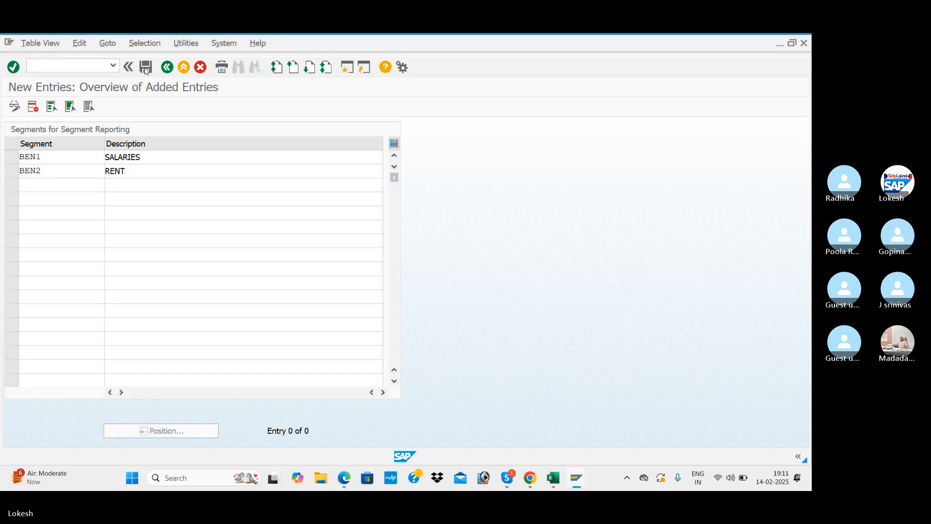
click(296, 245)
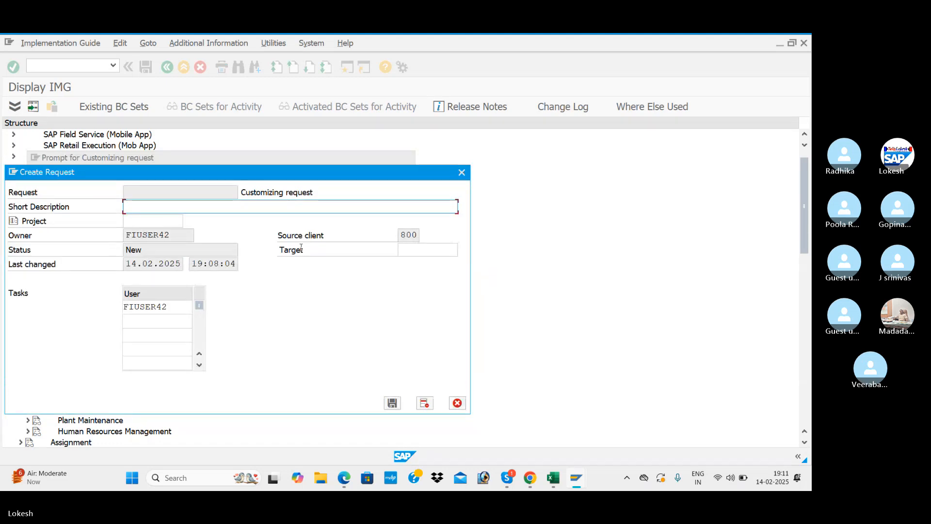
key(alt+Tab)
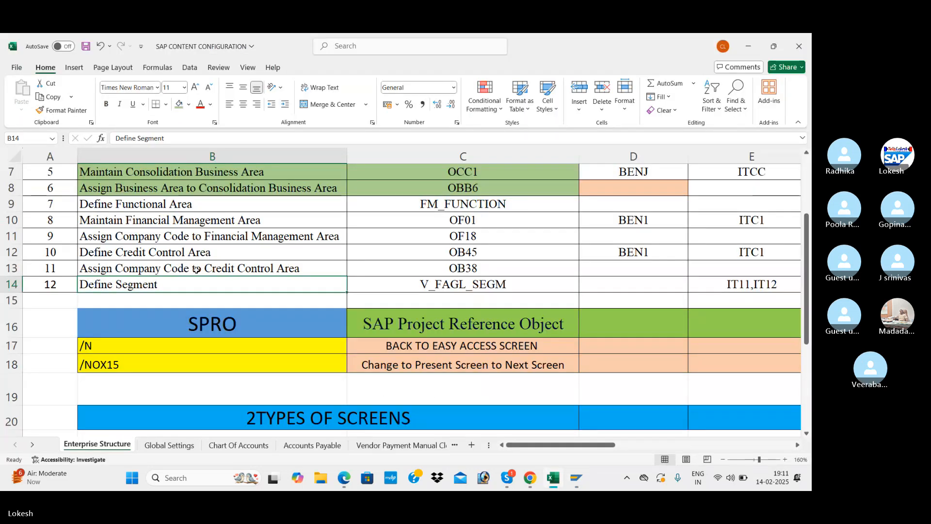
key(alt+Tab)
text(Define Segment)
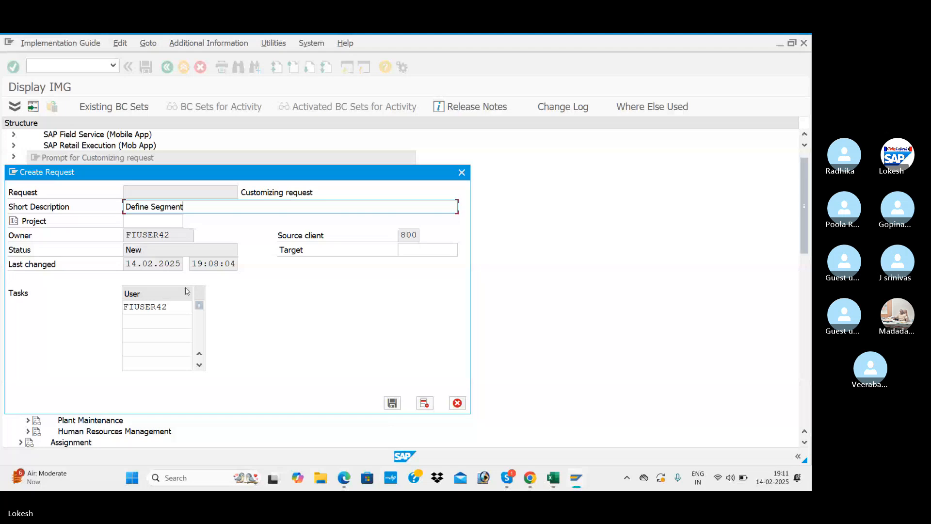
text(FOR BEN)
key(BackSpace)
click(392, 402)
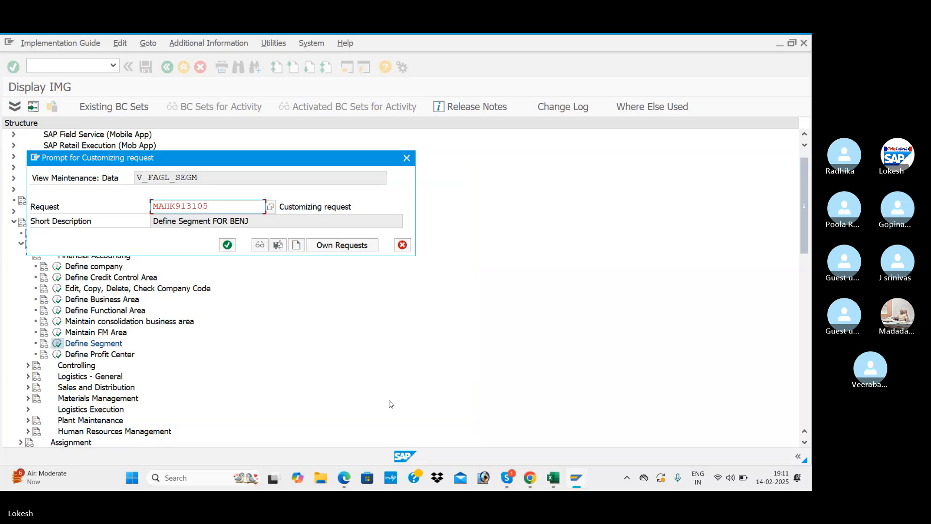
click(227, 244)
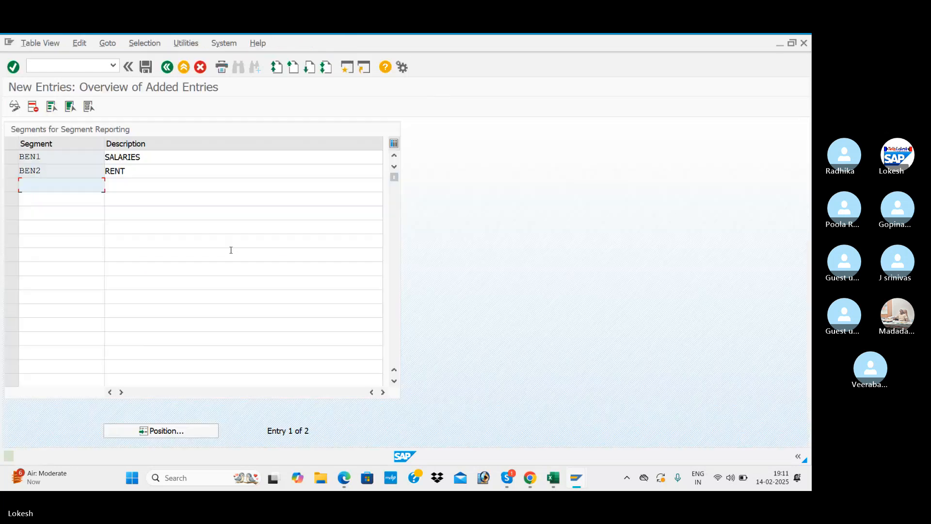
- Leave the segment entries and return to the SAP Easy Access screen with the /N command
click(168, 68)
click(169, 68)
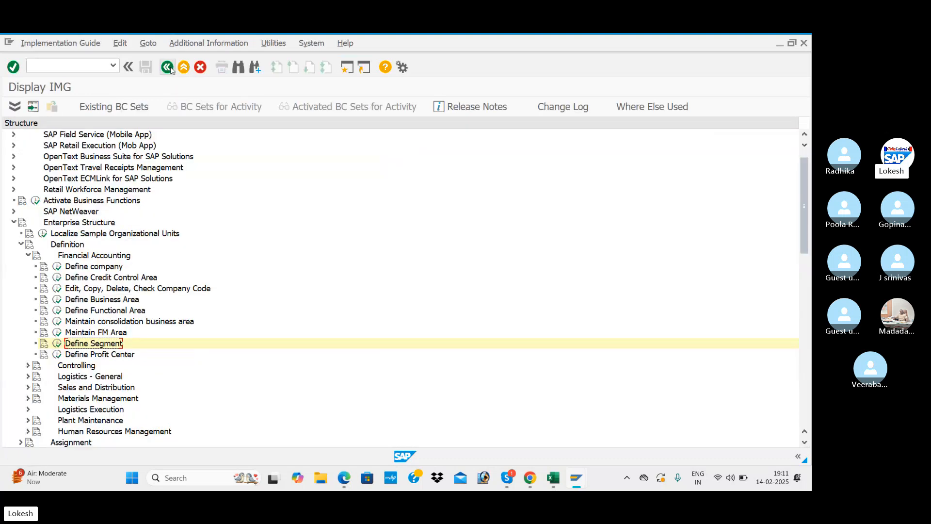
click(100, 65)
text(/N)
key(Return)
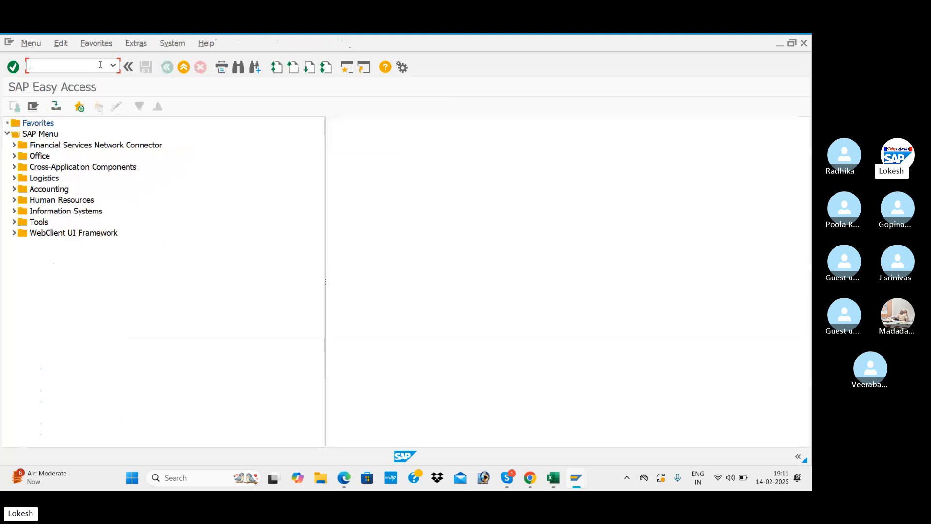
- Switch to Excel and review the Enterprise Structure task list, including Define Company, Creation of Company Code and Define Business Area
key(alt+Tab)
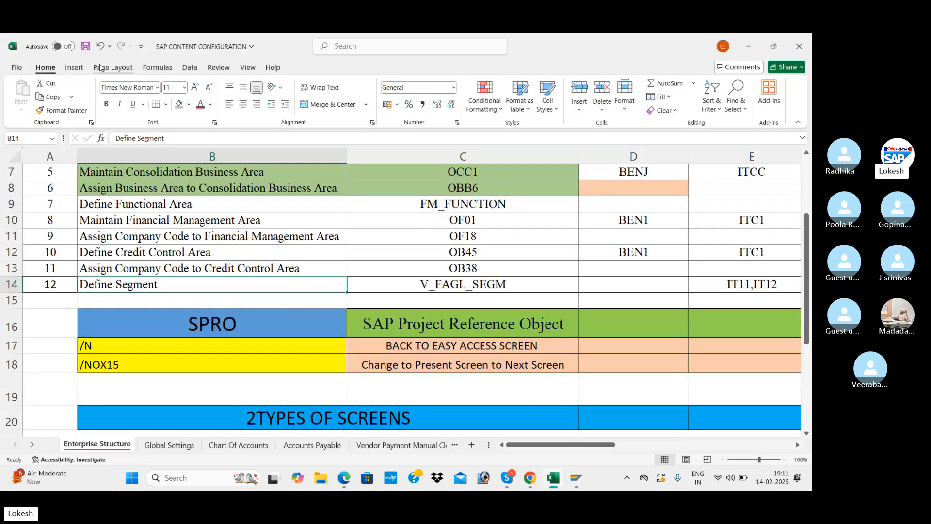
scroll(242, 197, up, 2)
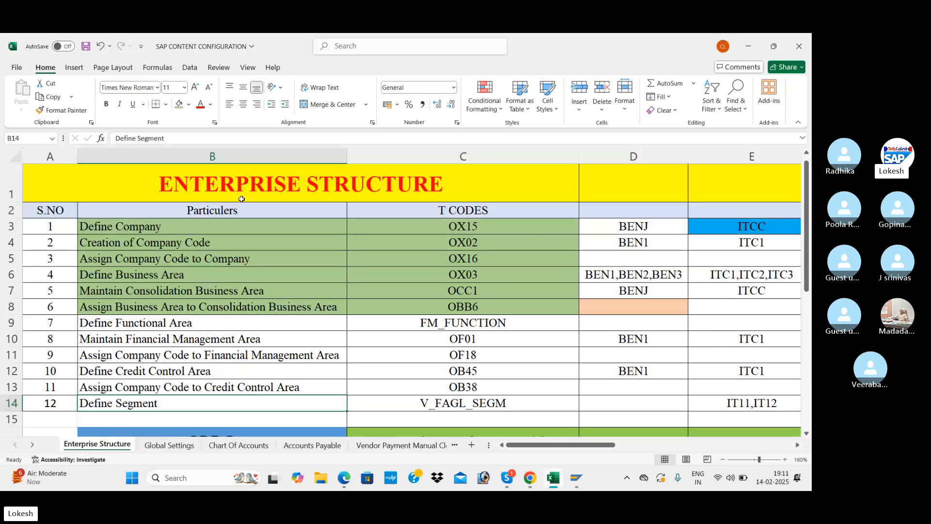
scroll(257, 232, down, 1)
scroll(259, 235, up, 1)
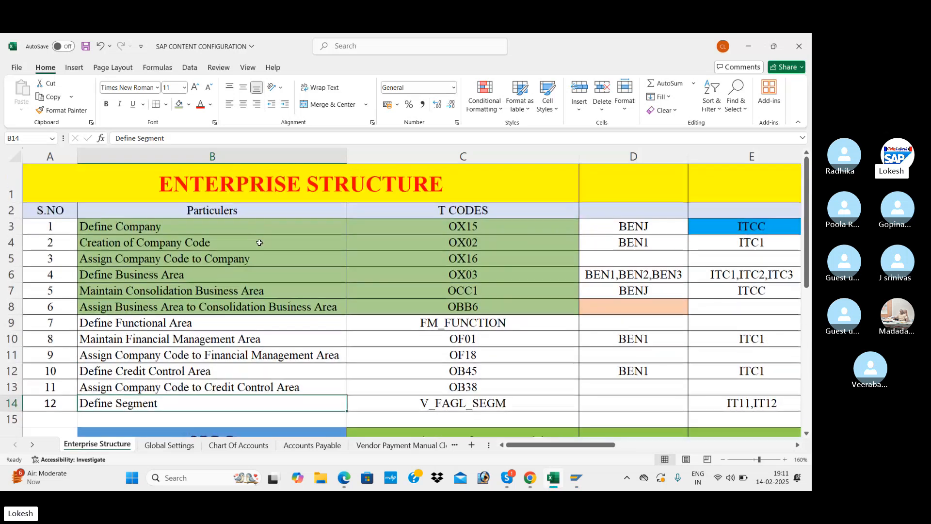
click(252, 269)
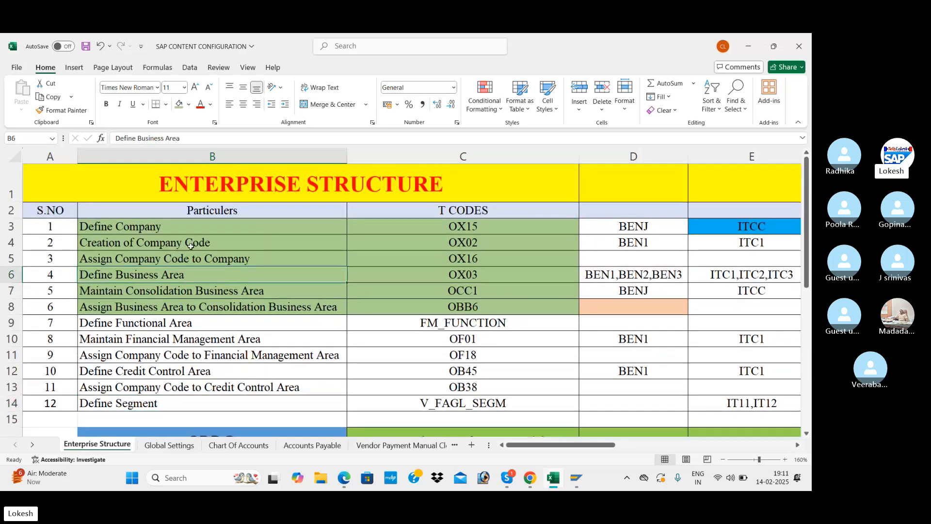
click(191, 225)
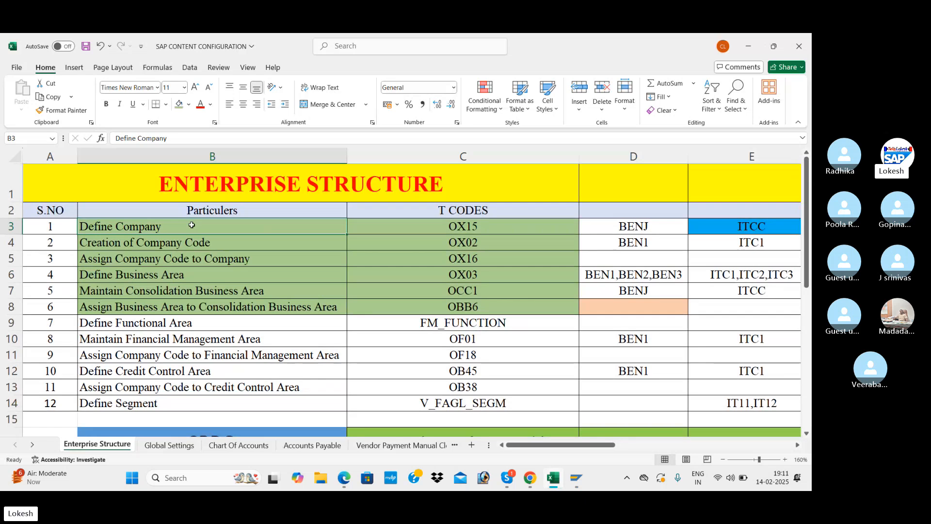
click(168, 243)
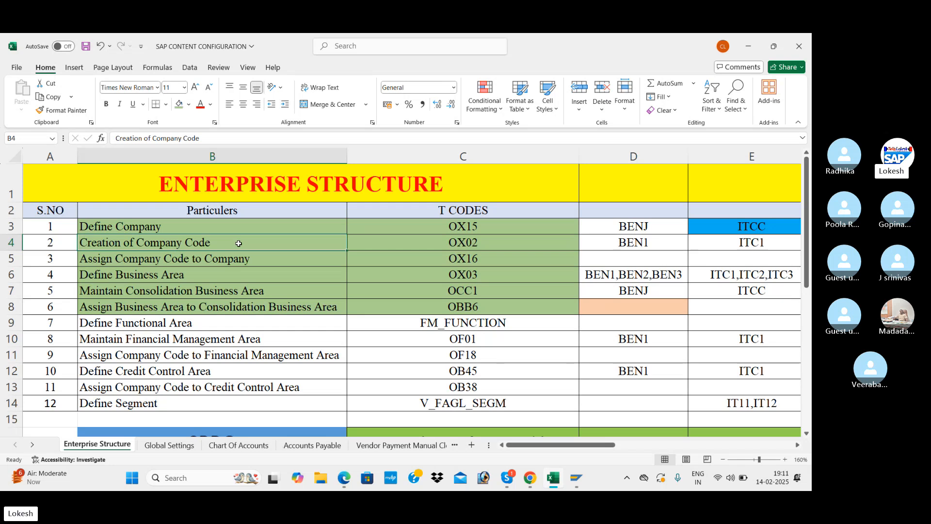
- Review the Enterprise Structure tasks in the sheet from Assign Company Code to Company through Define Segment
click(228, 258)
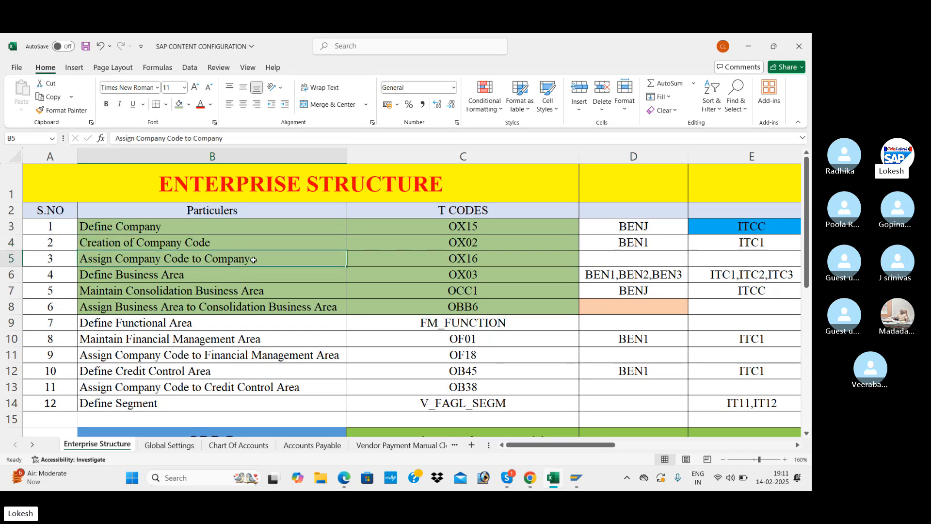
click(194, 274)
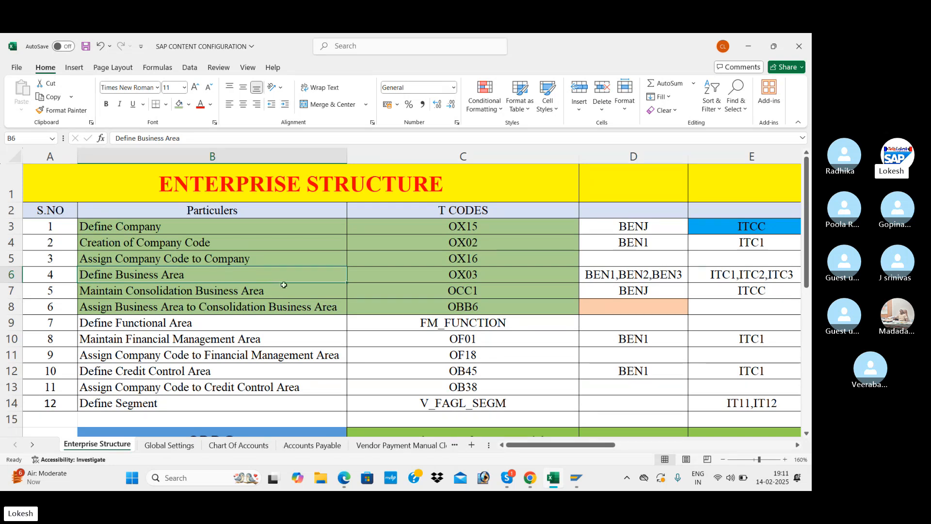
click(589, 275)
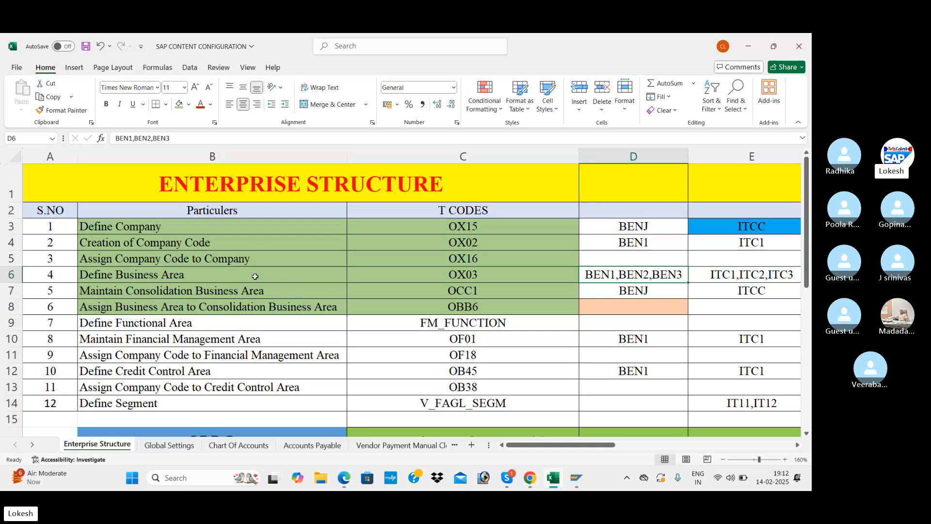
click(256, 290)
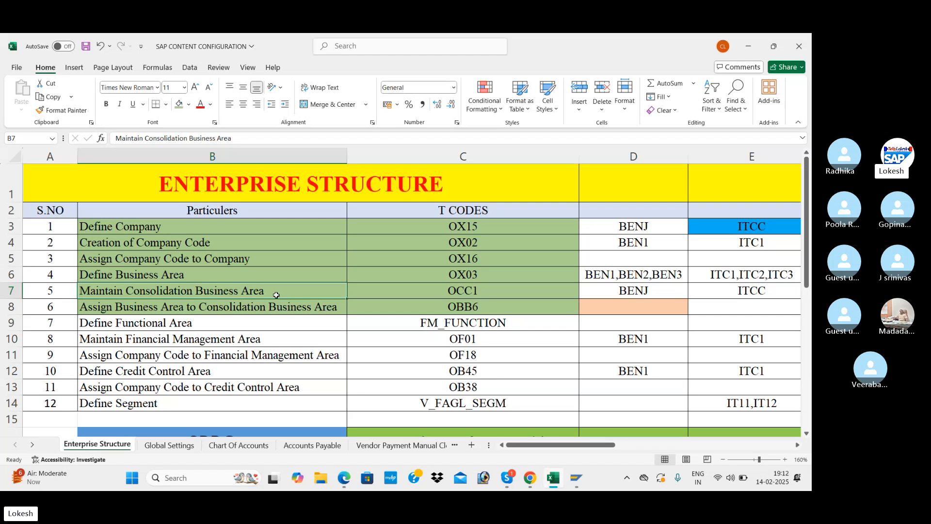
click(264, 323)
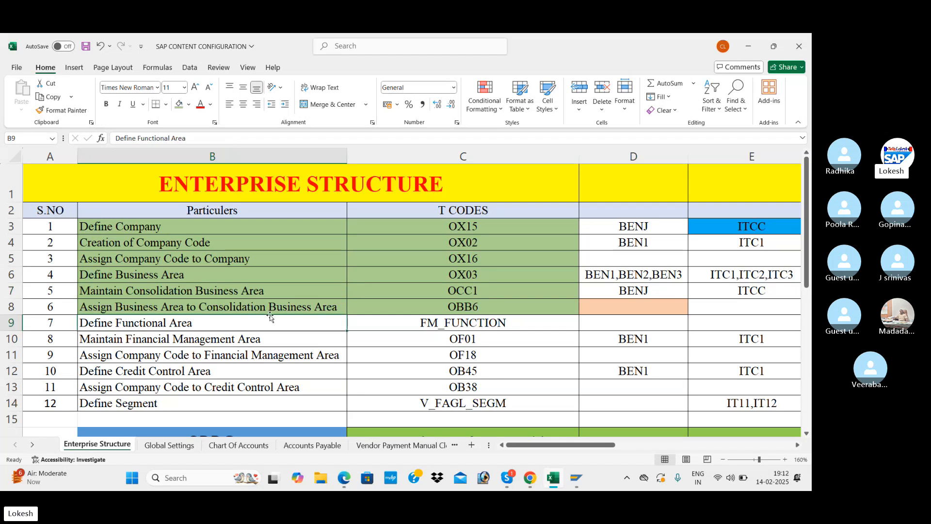
click(302, 342)
click(302, 358)
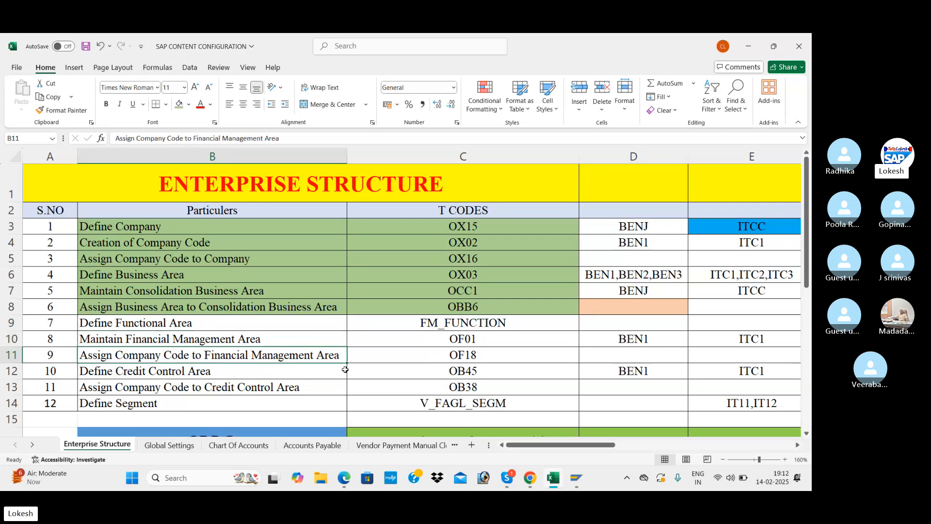
click(328, 370)
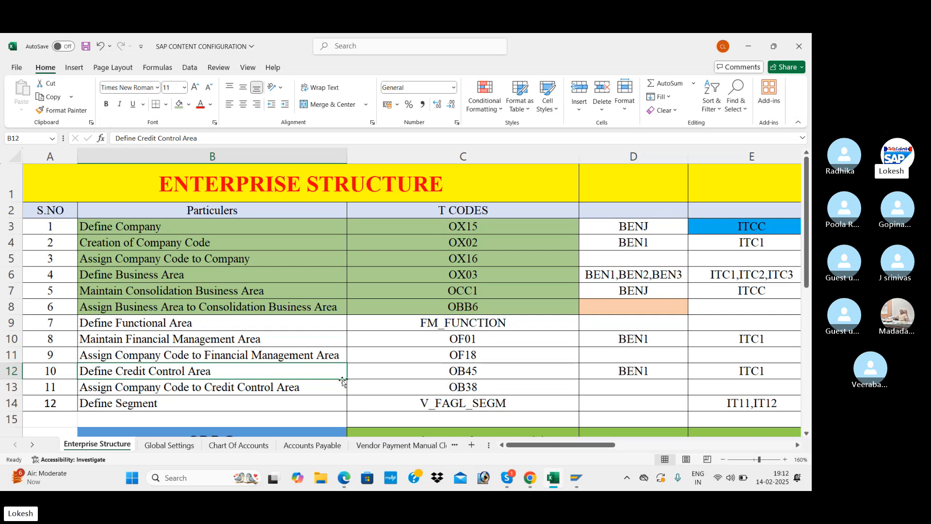
click(331, 383)
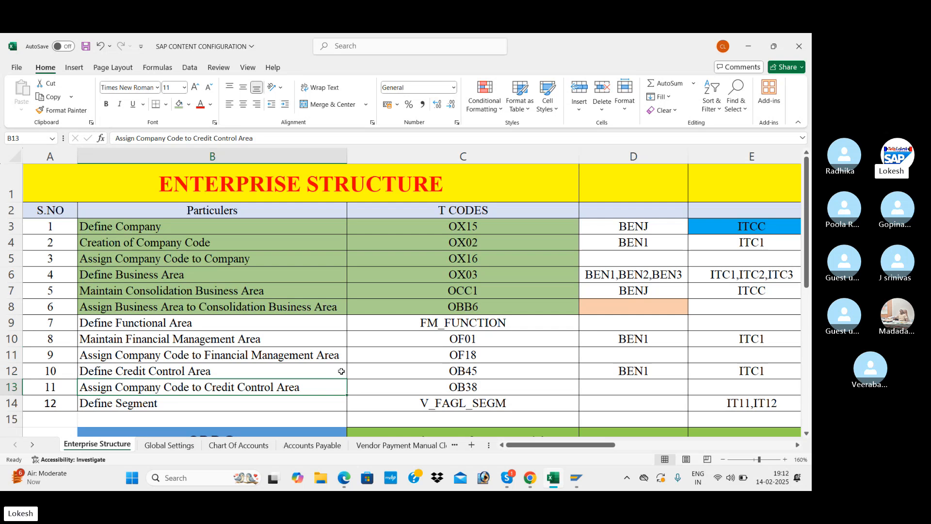
scroll(291, 364, down, 1)
click(254, 336)
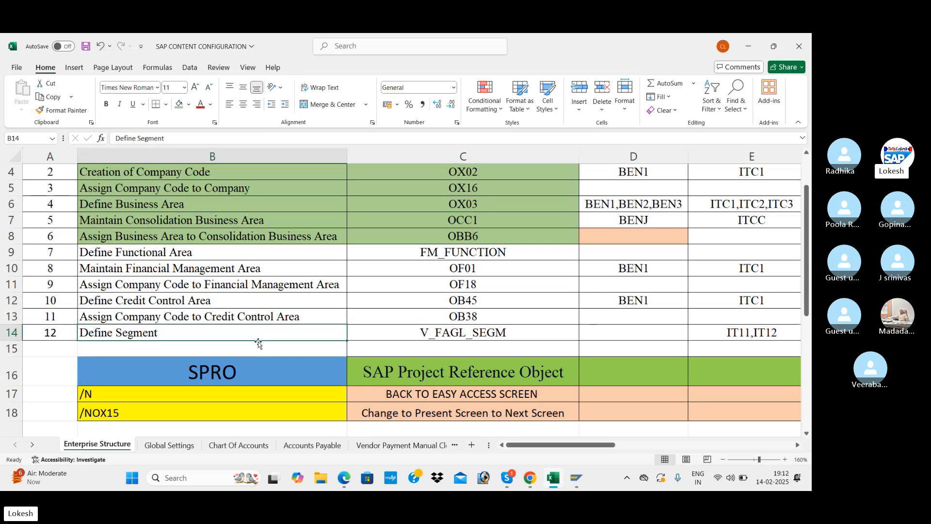
scroll(300, 305, up, 1)
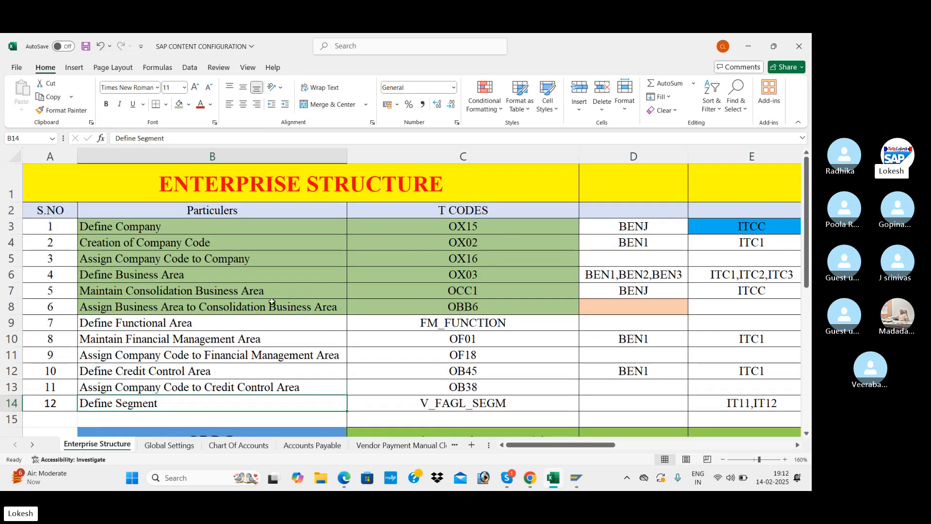
- Check the BENJ codes beside the tasks and save the SAP CONTENT CONFIGURATION workbook
drag(594, 225, 621, 371)
click(506, 328)
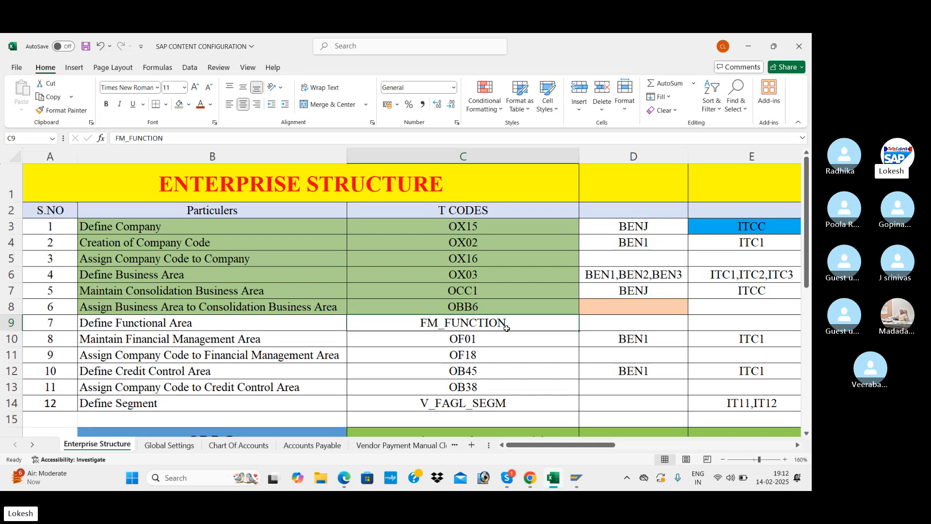
key(ctrl+s)
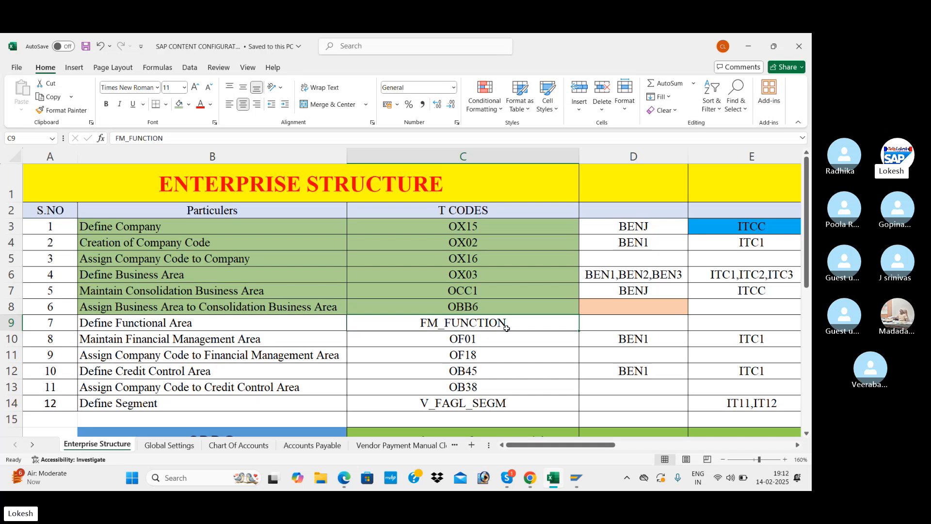
- Review the whole Enterprise Structure table and its T codes from OX15 through V_FAGL_SEGM
drag(53, 227, 633, 410)
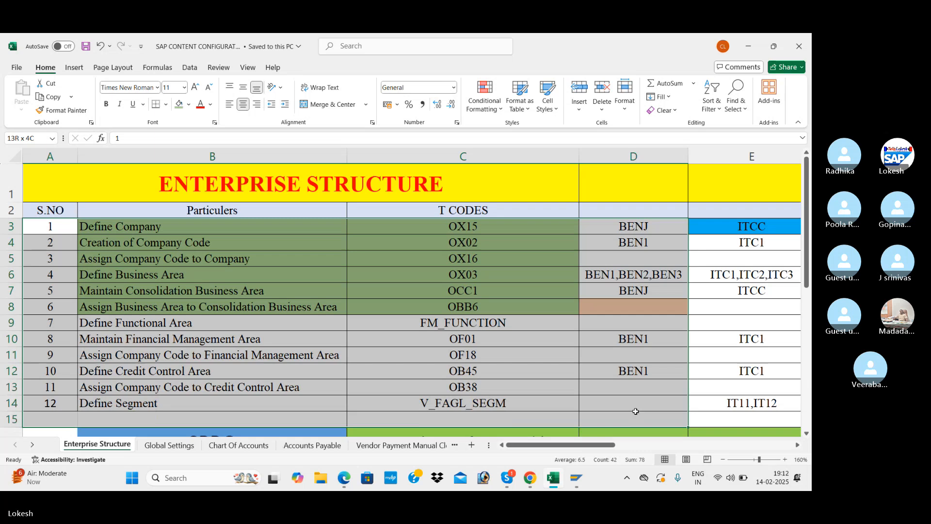
click(473, 262)
click(408, 227)
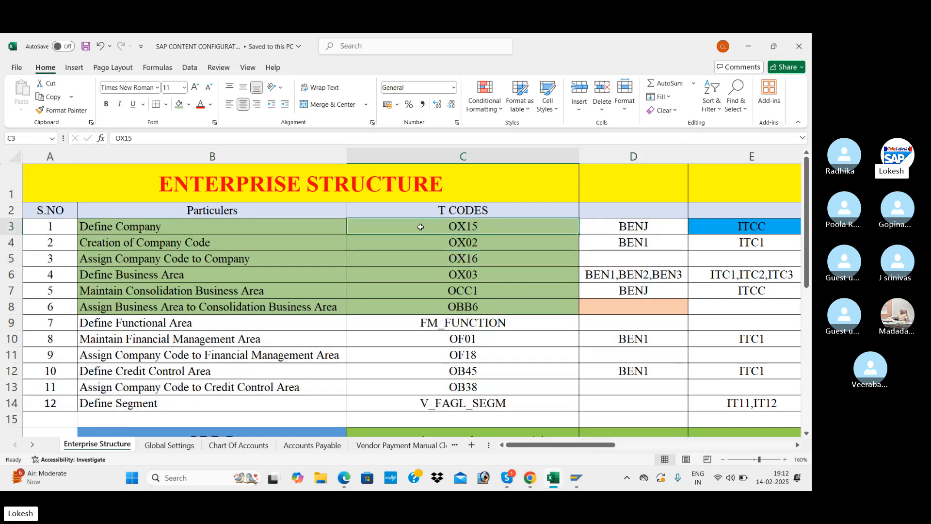
drag(420, 227, 450, 402)
click(417, 294)
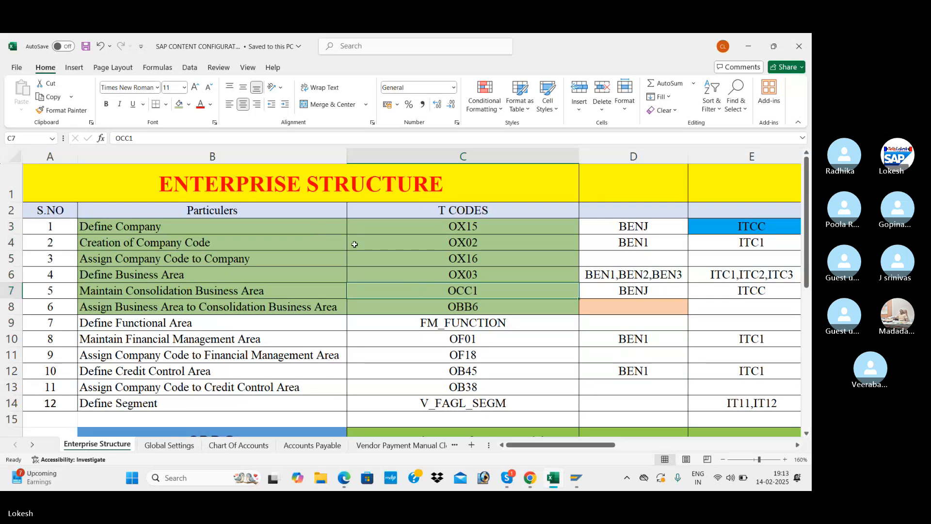
- Look up the Define Company T code in Excel, switch to SAP and open transaction OX15
key(alt+Tab)
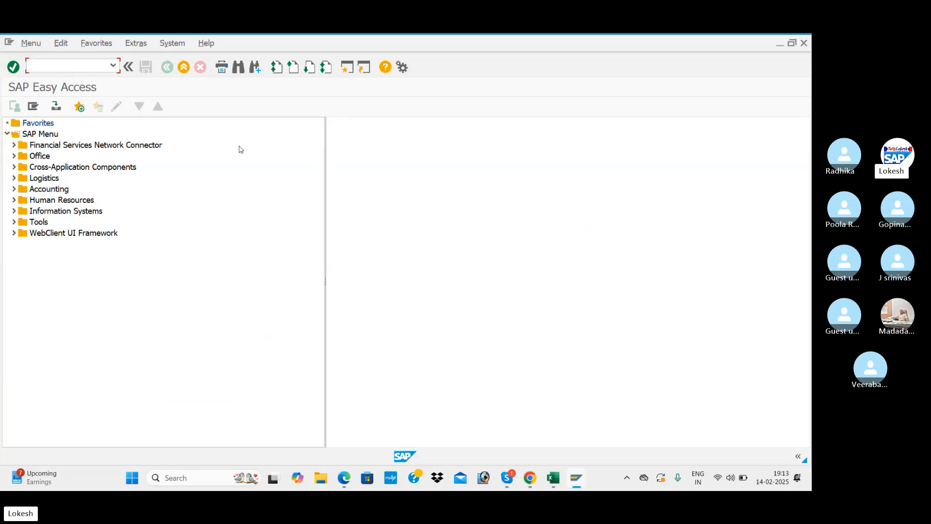
key(alt+Tab)
click(492, 227)
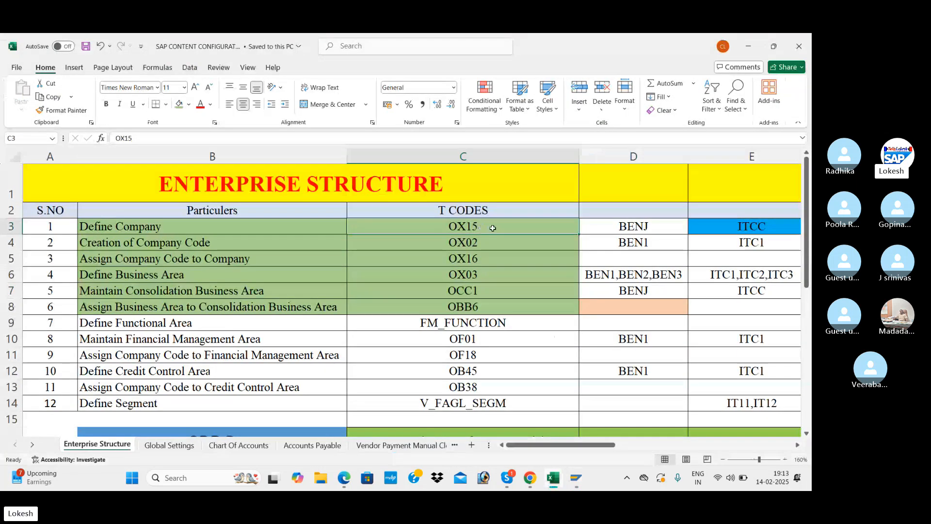
key(alt+Tab)
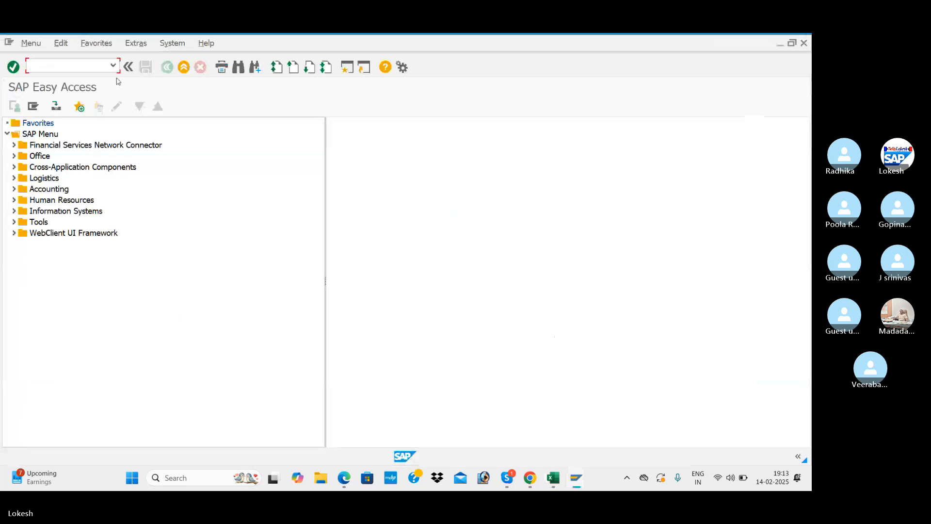
text(OX1)
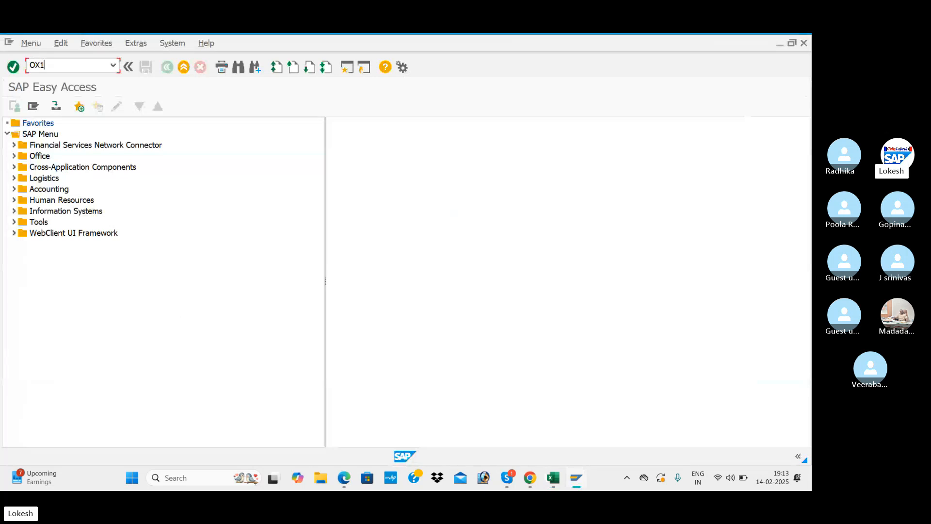
text(5)
key(Return)
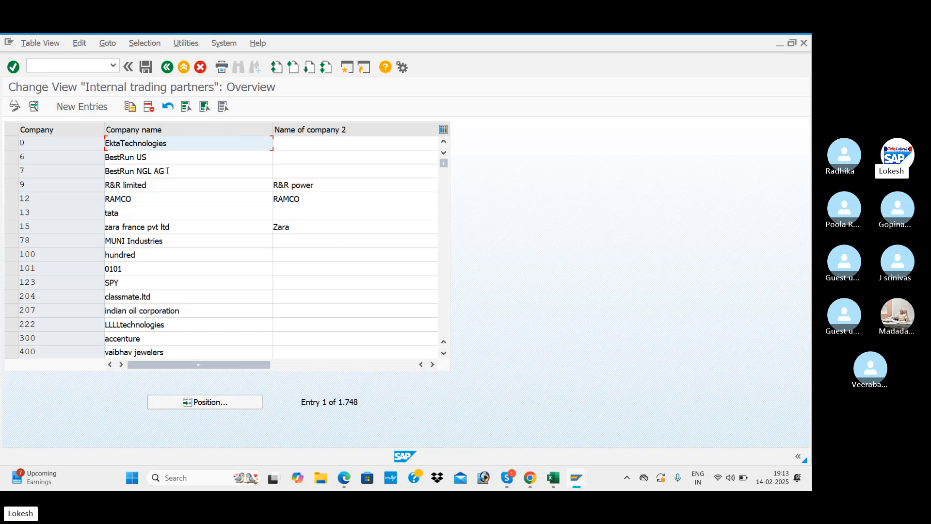
- Position the internal trading partners list at company BENJ and check its company name entries
click(230, 403)
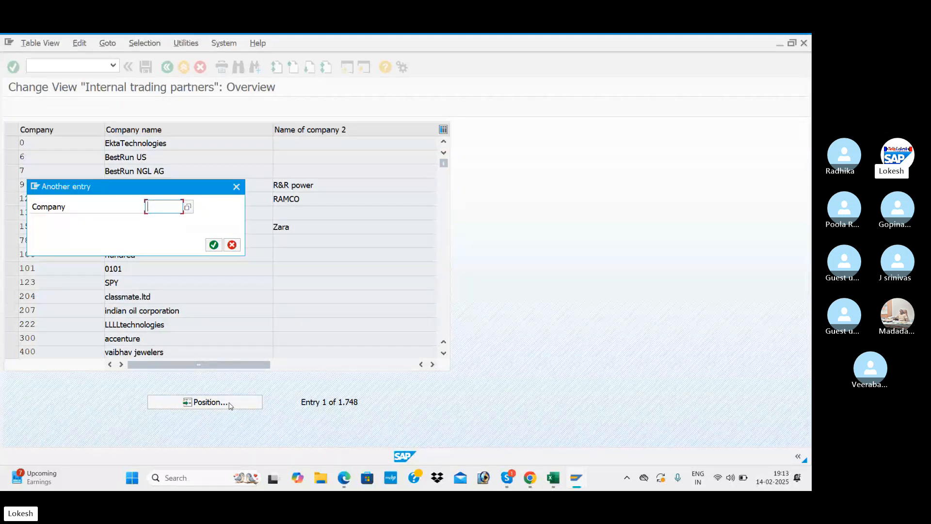
text(BENJ)
click(214, 245)
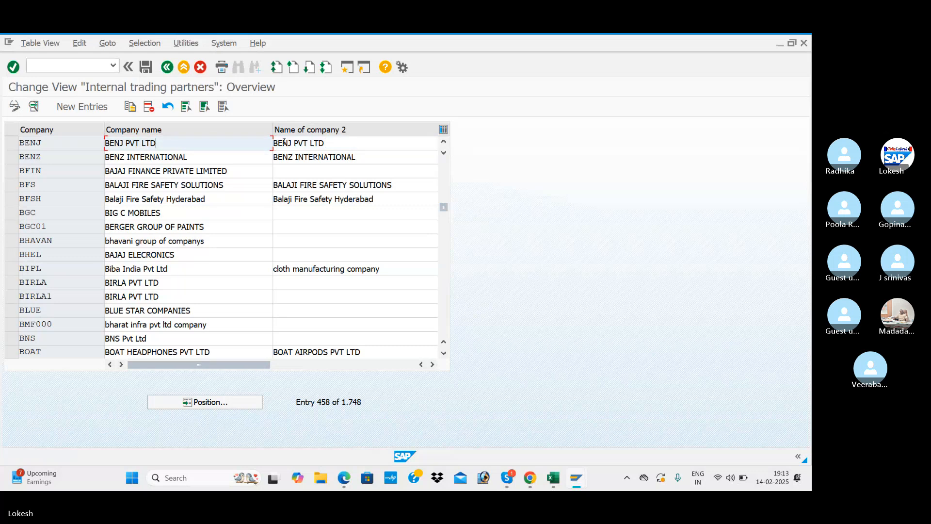
click(311, 141)
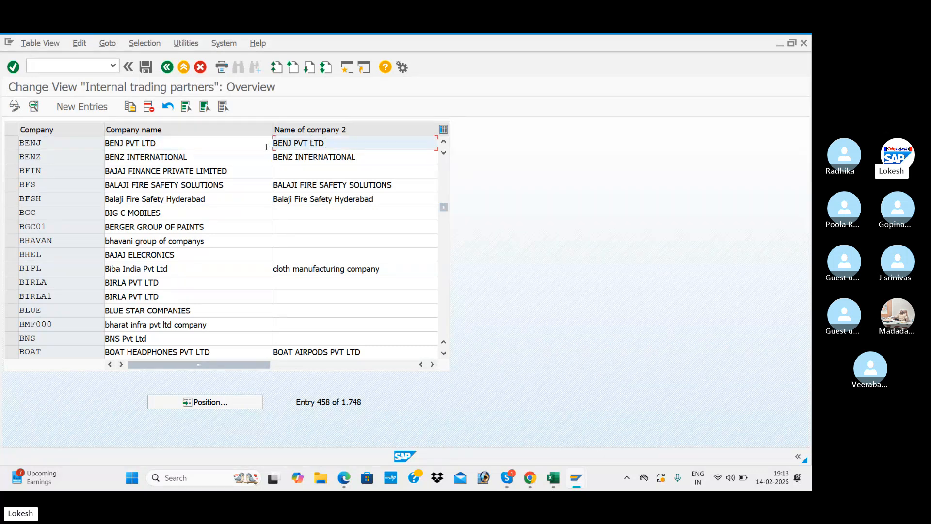
key(alt+Tab)
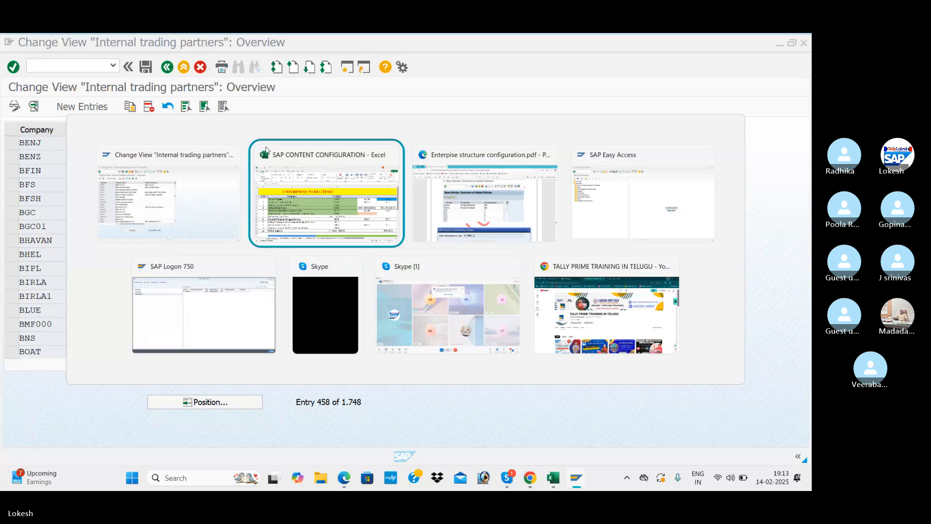
key(alt+Tab)
key(alt+Tab)
key(alt+Tab)
key(alt+Tab)
key(alt+Tab)
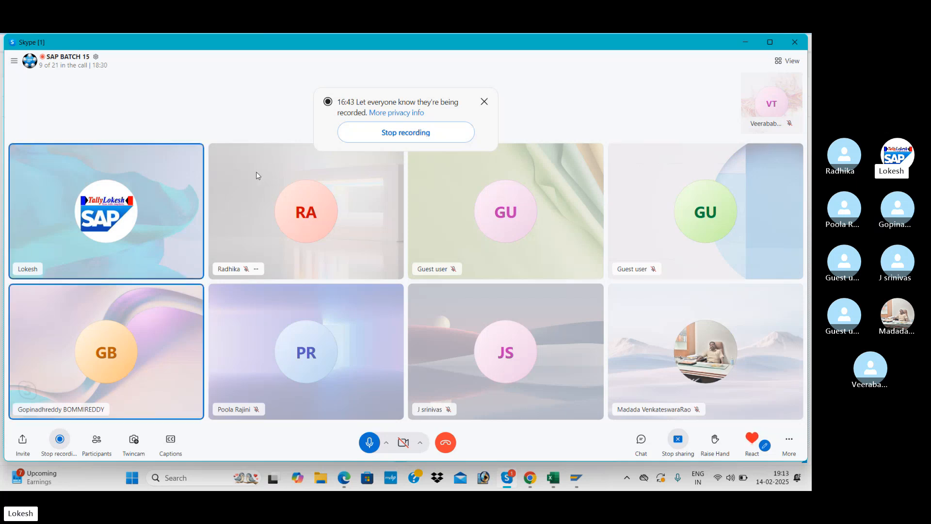
key(alt+Tab)
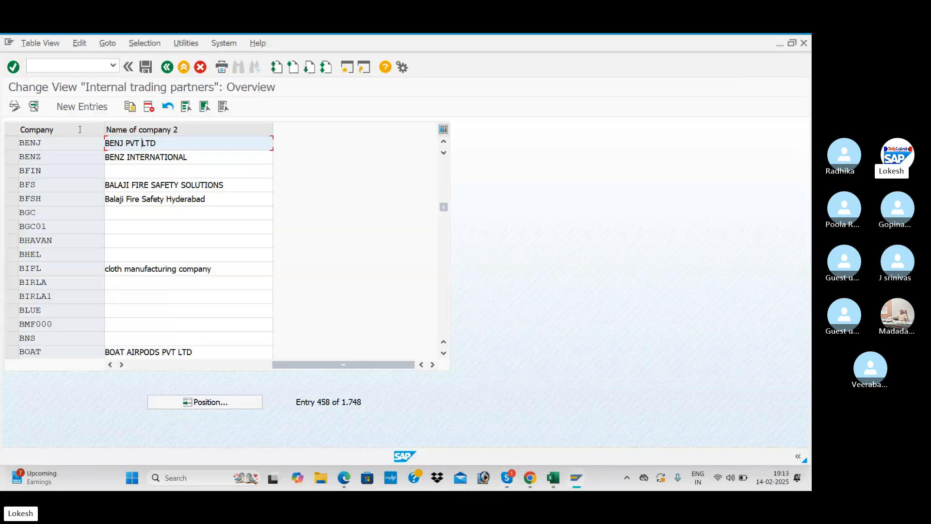
- Check the company code T code in Excel and go straight to the Company Code overview in SAP with /NOX02
click(100, 68)
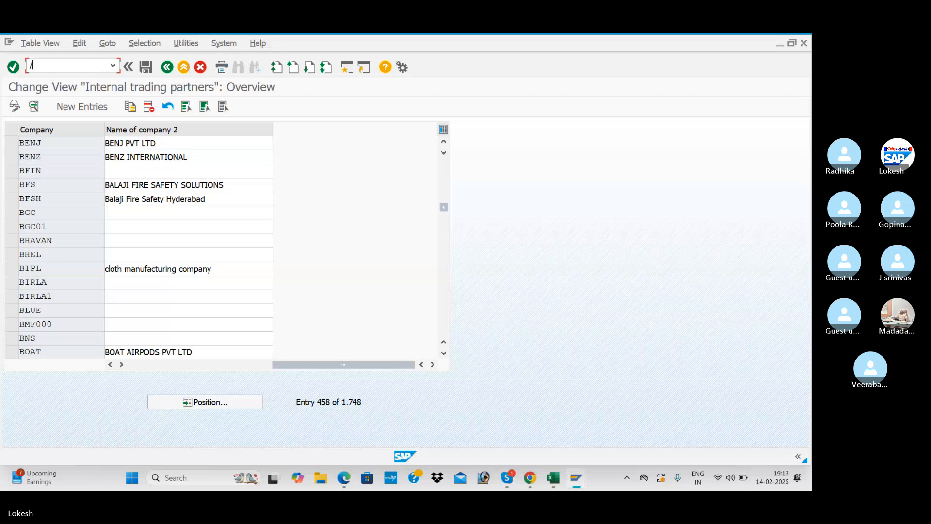
text(/N)
key(alt+Tab)
key(Tab)
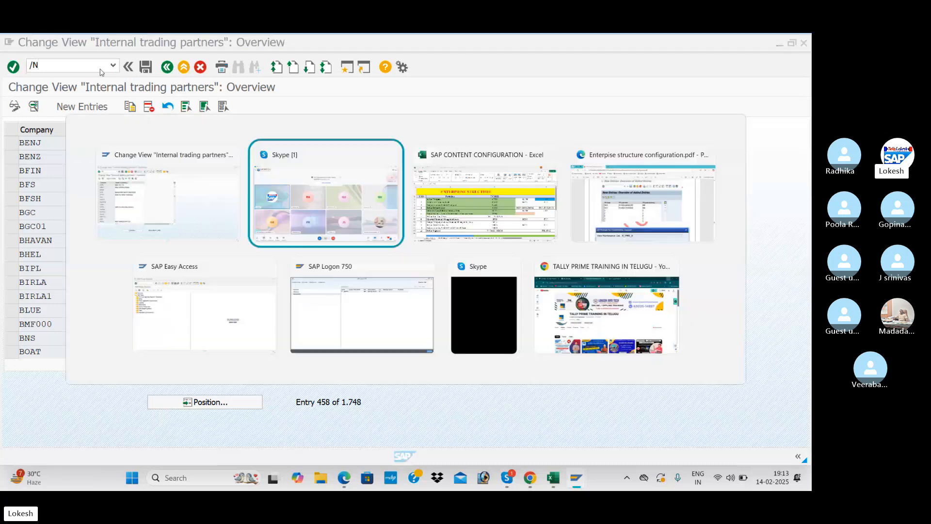
key(alt+Tab)
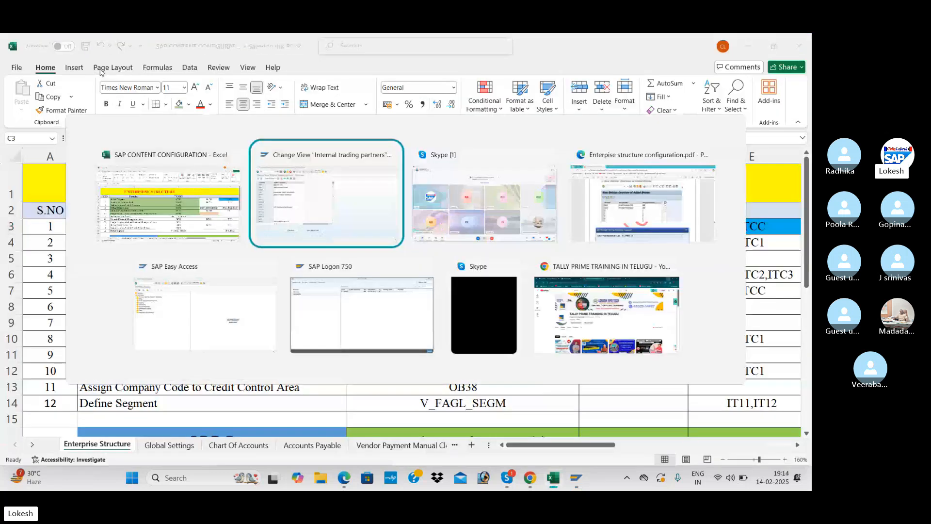
click(45, 62)
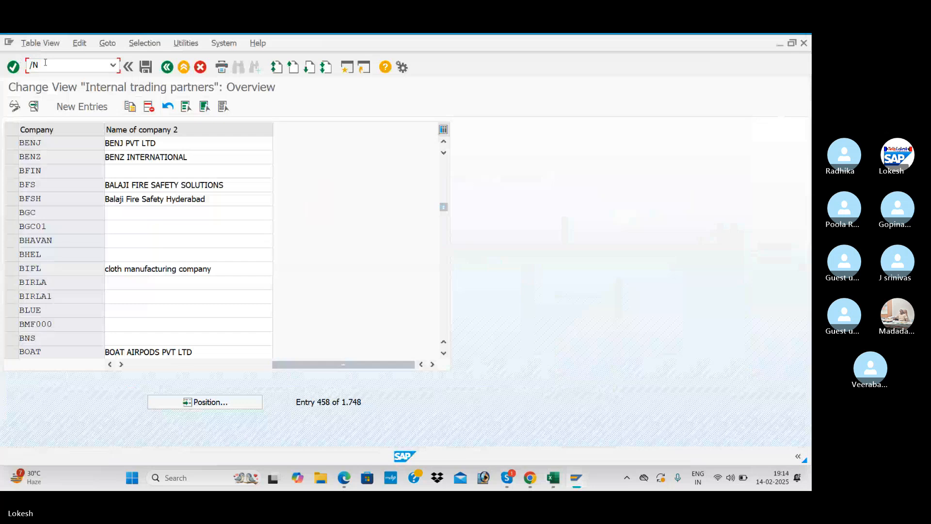
text(OX02)
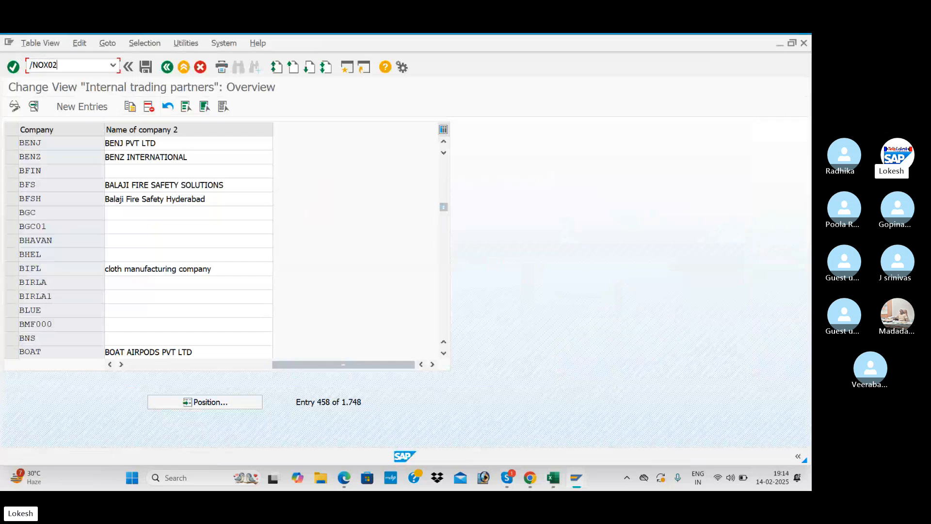
key(Return)
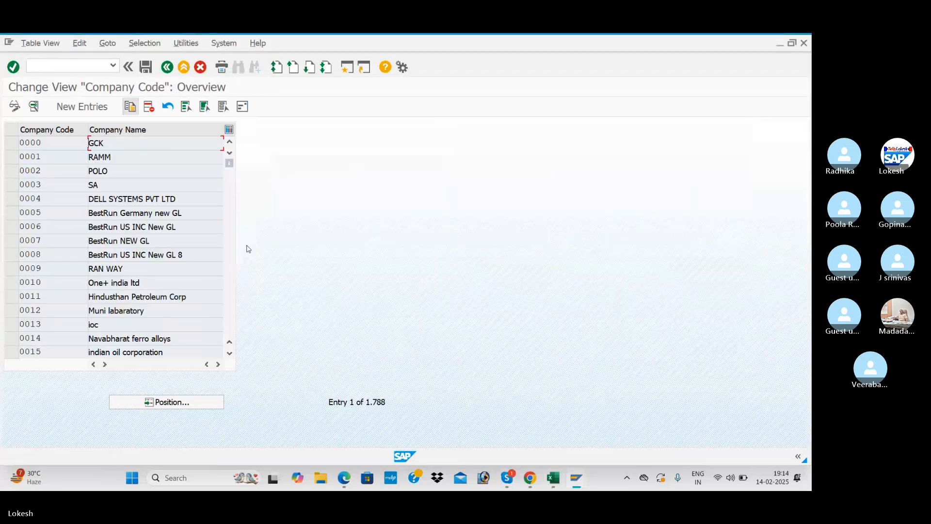
- Look up BENJ's company code in Excel and position SAP's Company Code list at BEN1
click(194, 403)
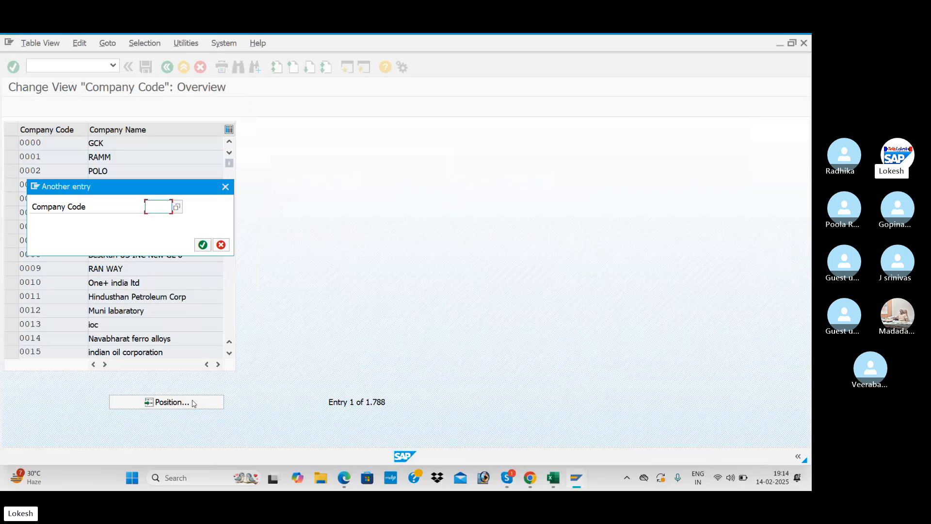
key(alt+Tab)
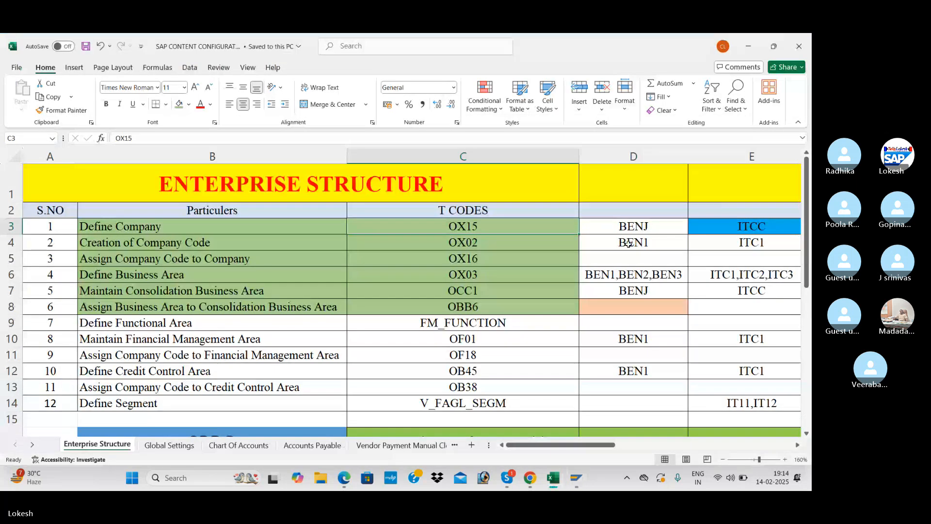
click(628, 243)
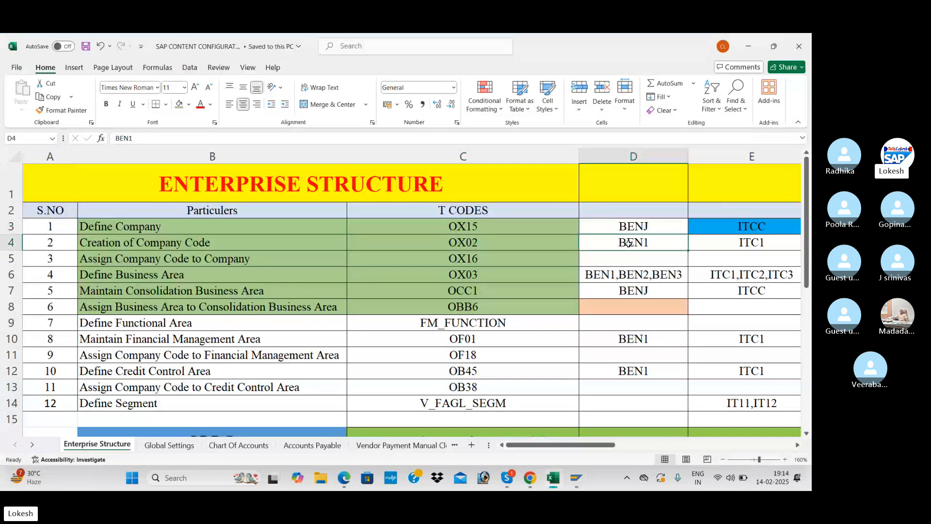
key(alt+Tab)
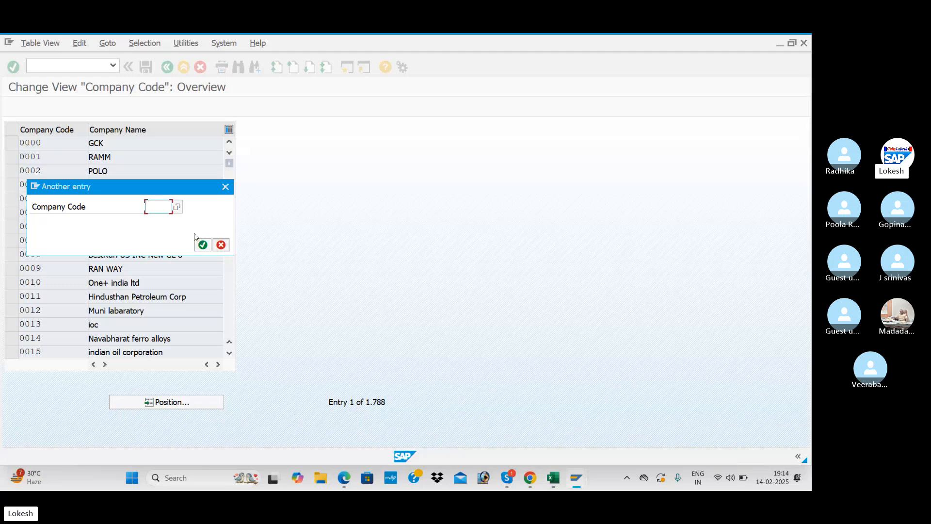
text(BEN1)
key(Return)
key(Return)
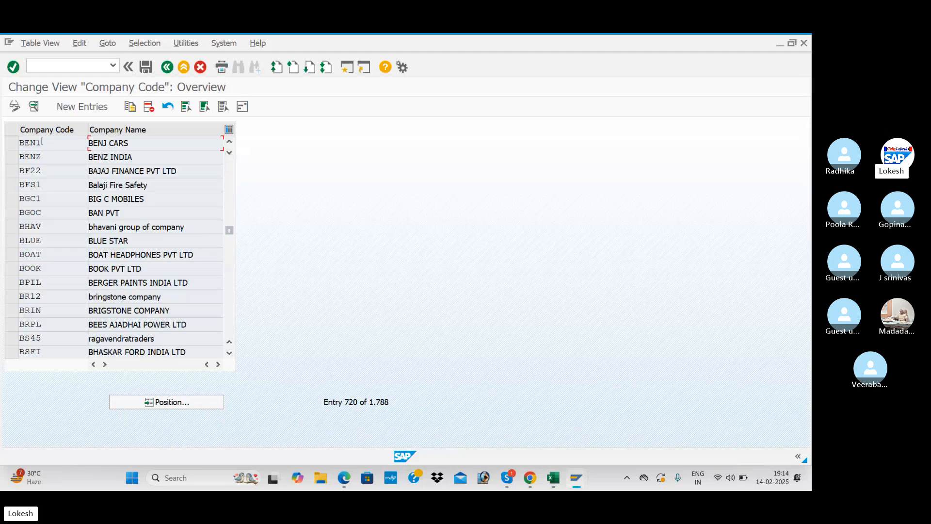
- Open the details of company code BEN1 to check its name and additional data, and return to the overview
click(142, 144)
double_click(143, 144)
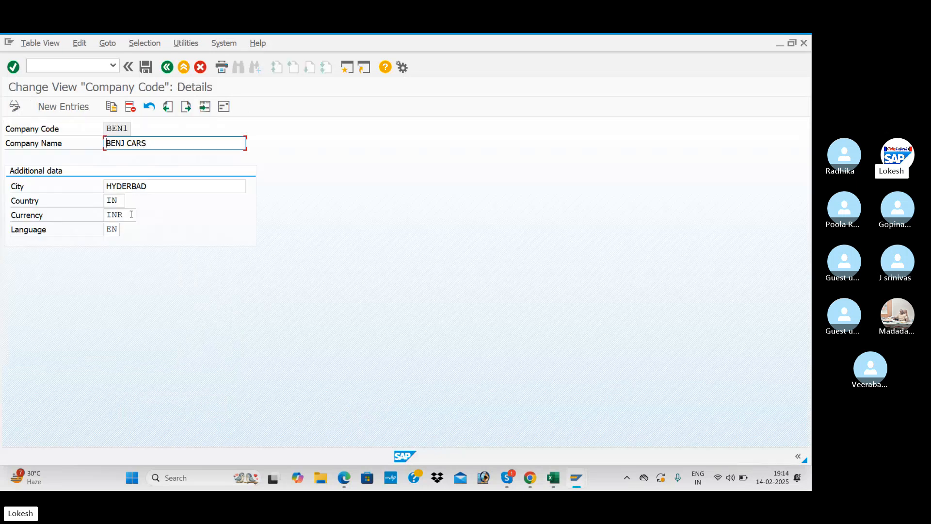
click(167, 67)
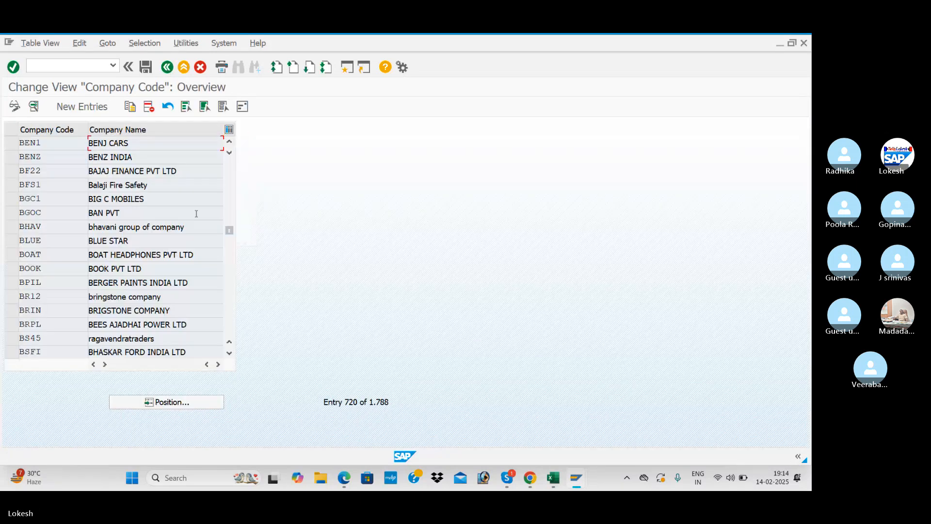
- Look up the T code for assigning company code to company in Excel and go straight to it in SAP with /NOX16
key(alt+Tab)
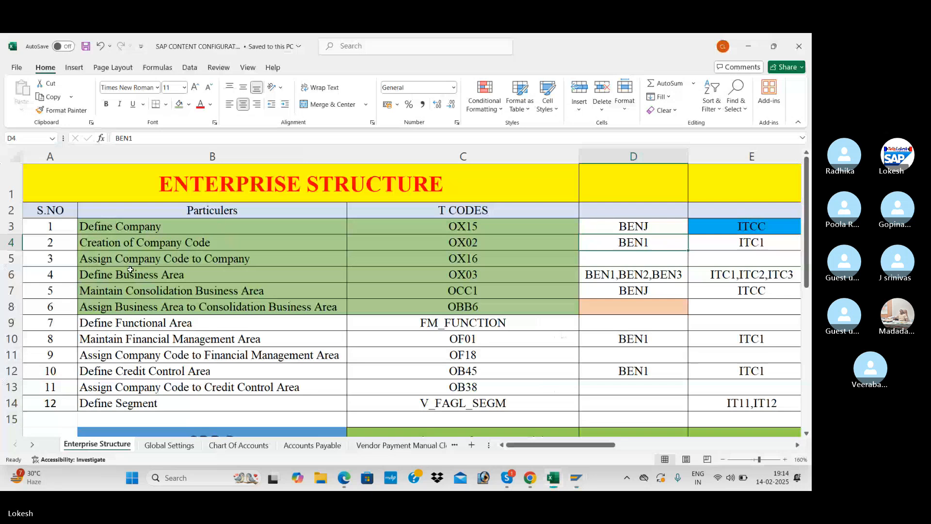
click(490, 257)
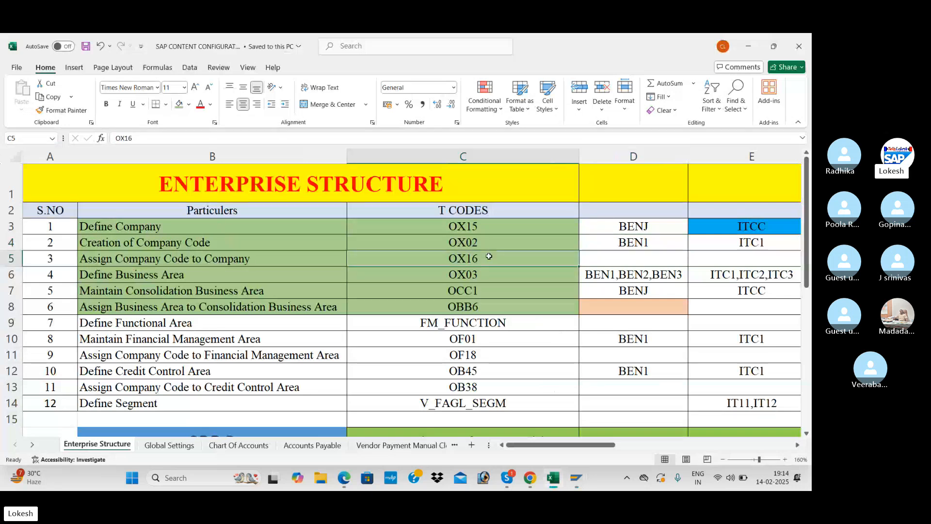
key(alt+Tab)
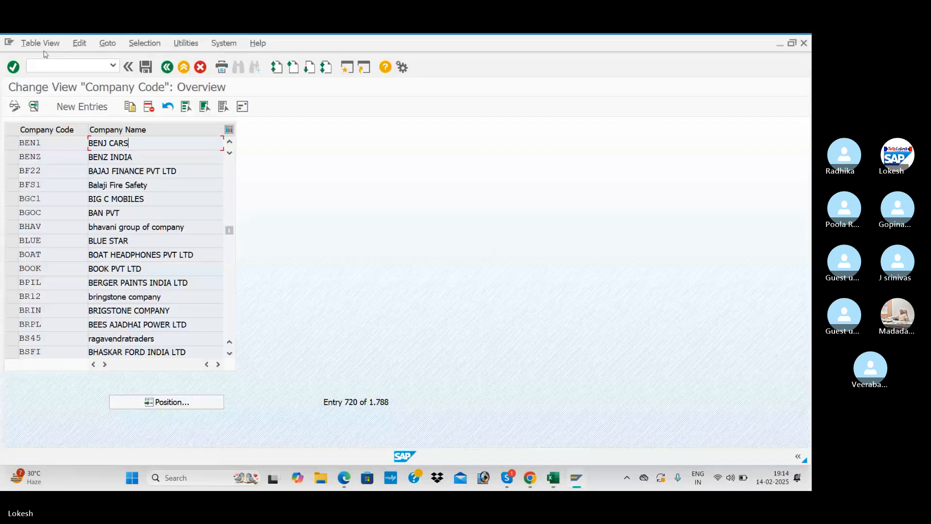
click(79, 66)
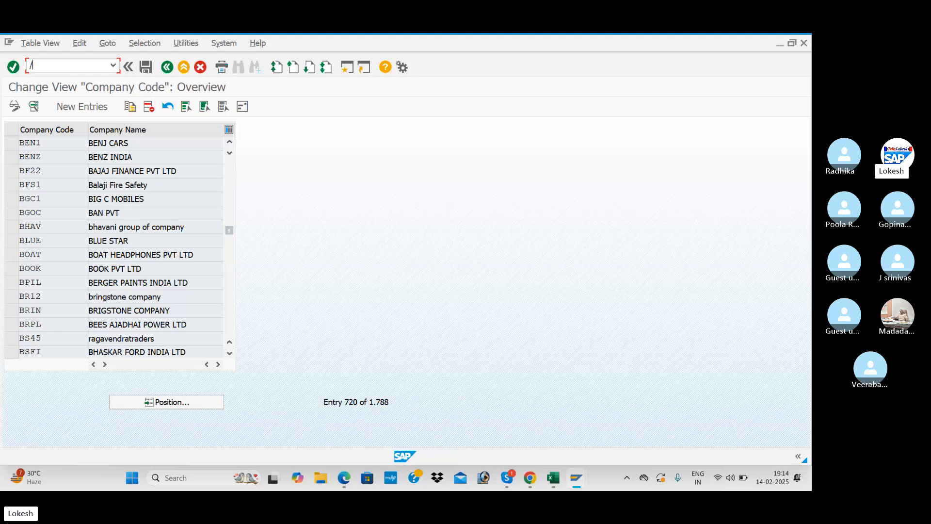
text(/NOX16)
key(Return)
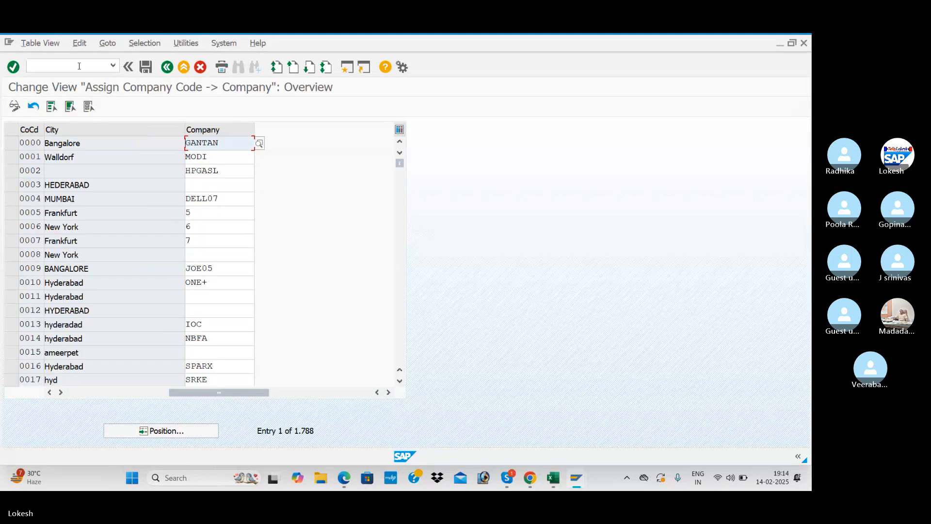
- Position the company code assignment list at BEN1 to check its assigned company
click(194, 434)
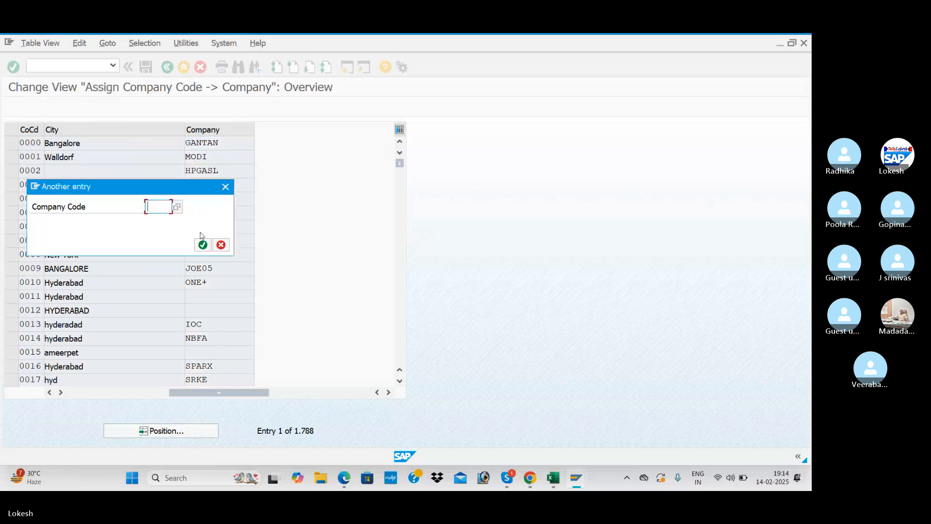
text(BEN1)
key(Return)
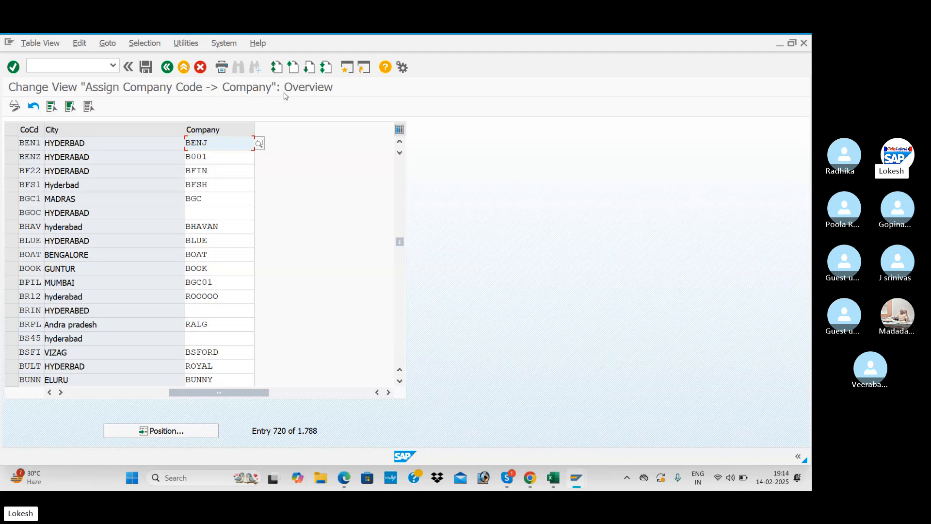
- Look up the Define Business Area T code in Excel and go straight to the Business areas overview in SAP with /NOX03
key(alt+Tab)
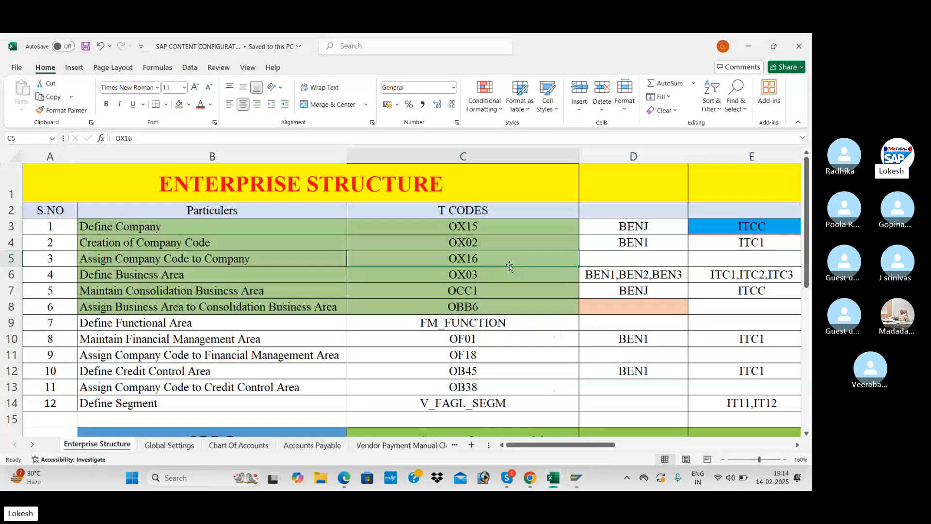
click(469, 275)
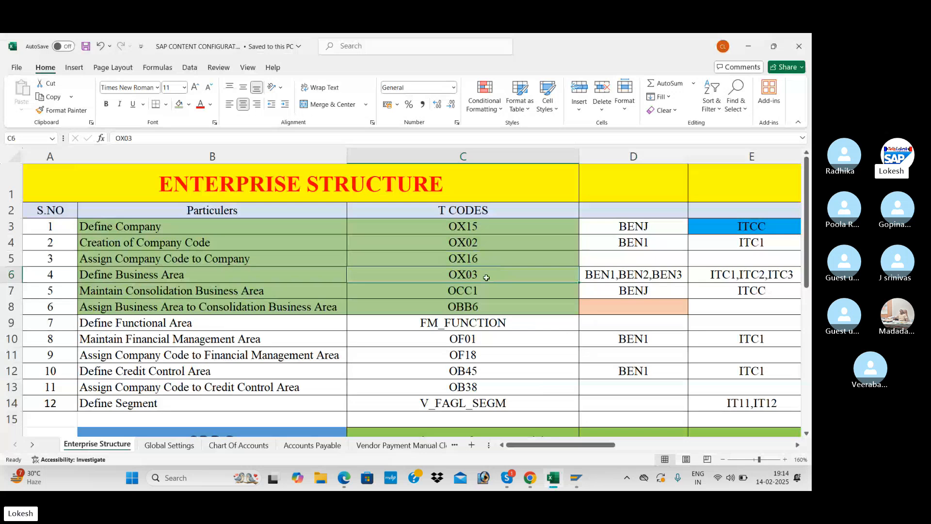
key(alt+Tab)
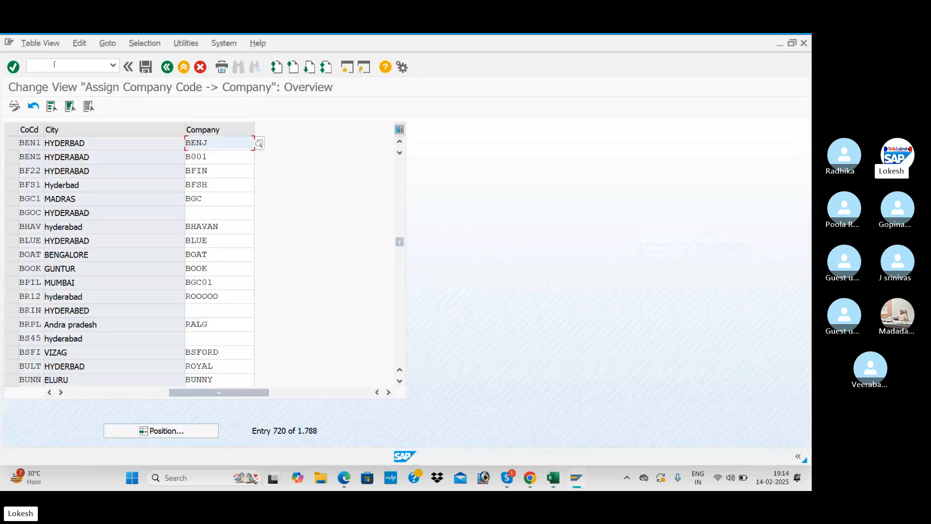
click(55, 64)
text(/NO)
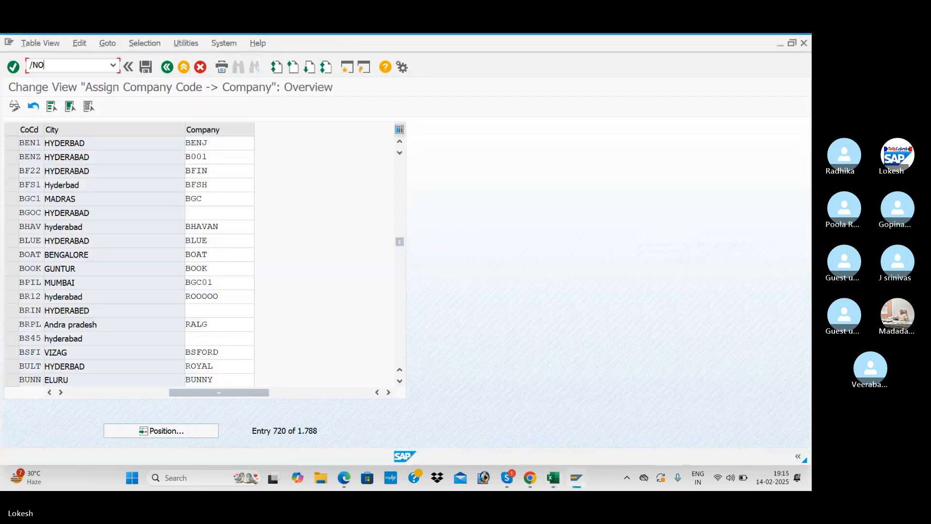
text(X03)
key(Return)
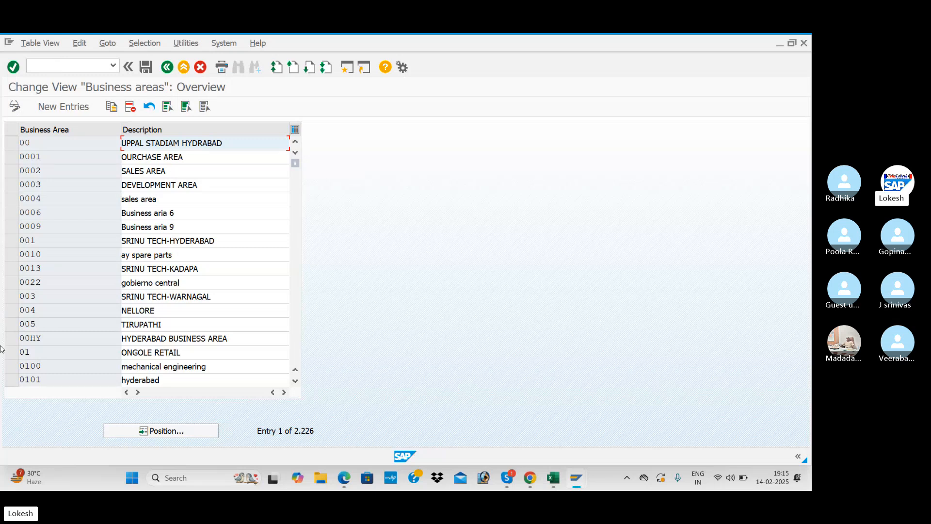
- Open the position prompt for business areas, and switch to Excel to review the notes on the /N and /NOX15 navigation commands
click(175, 433)
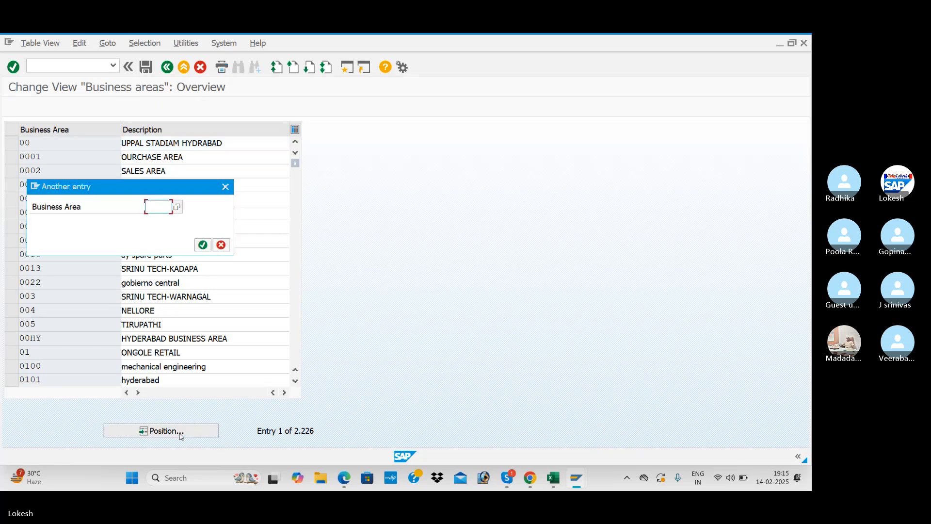
key(alt+Tab)
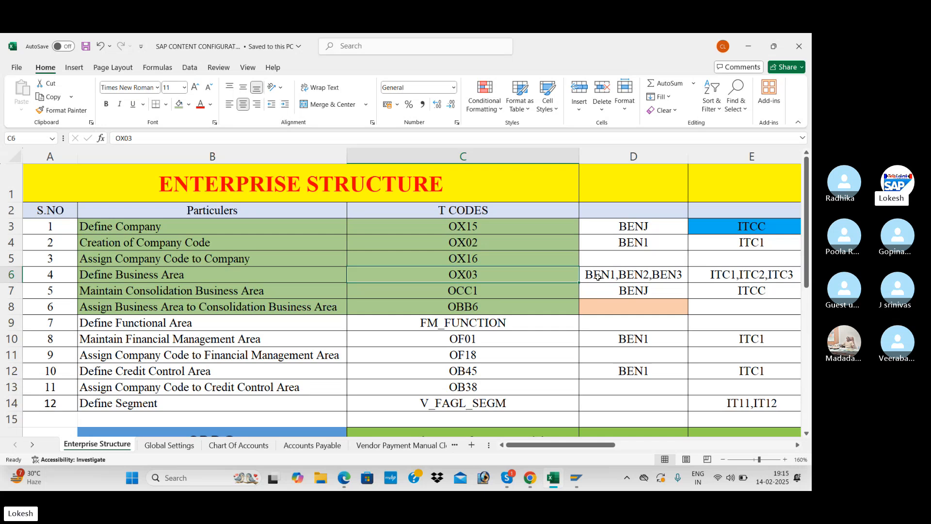
scroll(550, 320, down, 3)
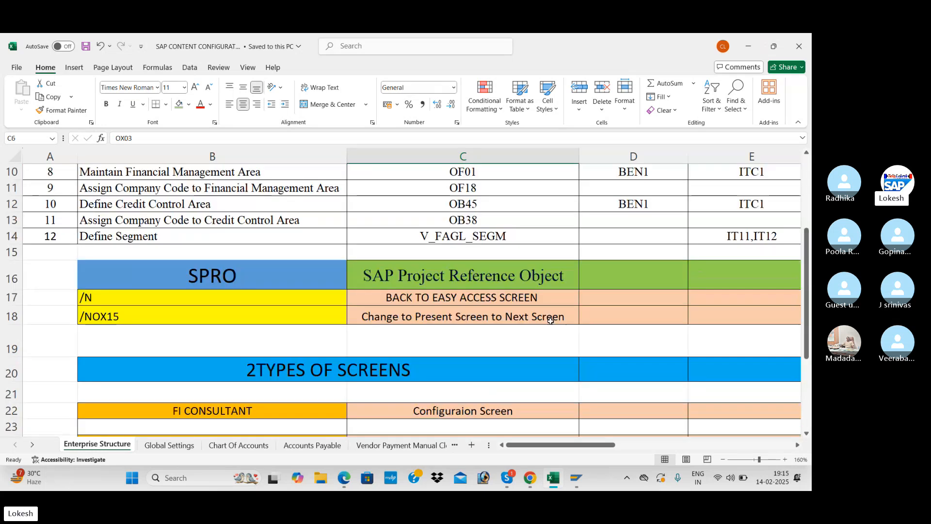
click(114, 318)
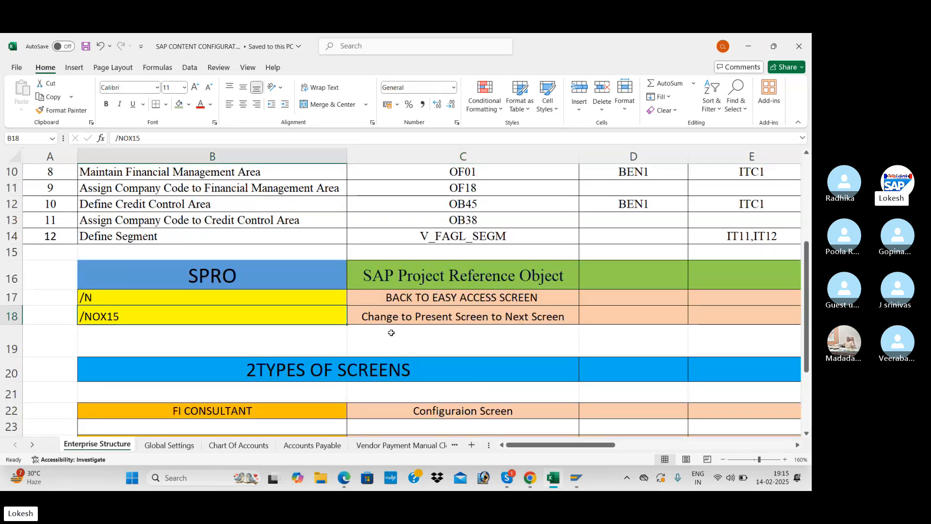
click(409, 320)
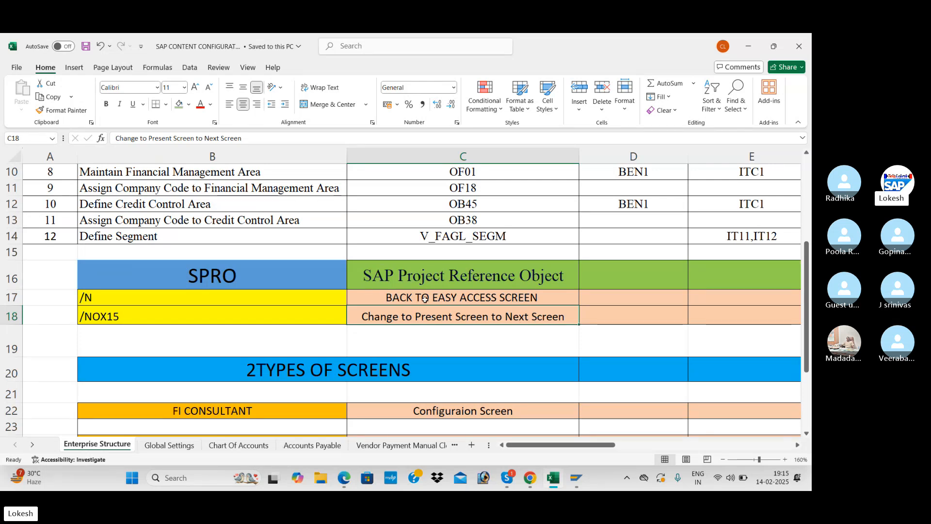
click(141, 298)
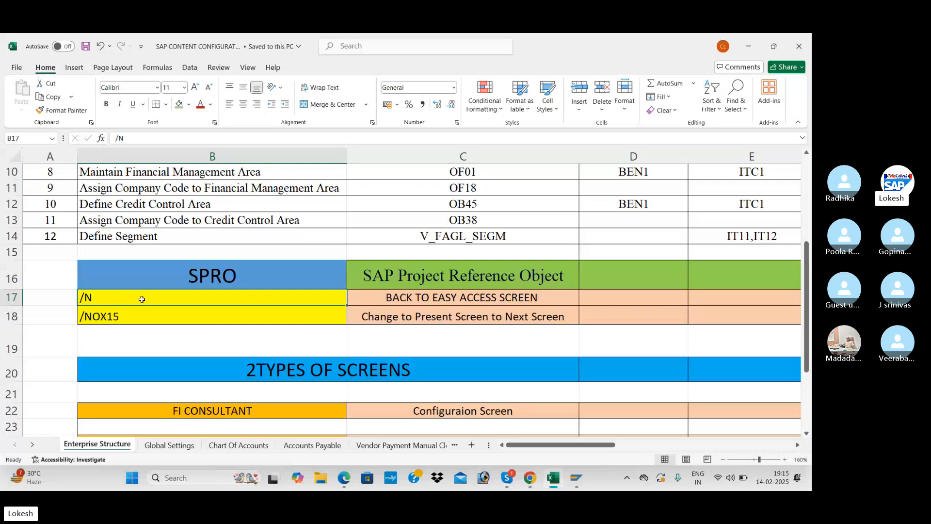
scroll(321, 314, up, 2)
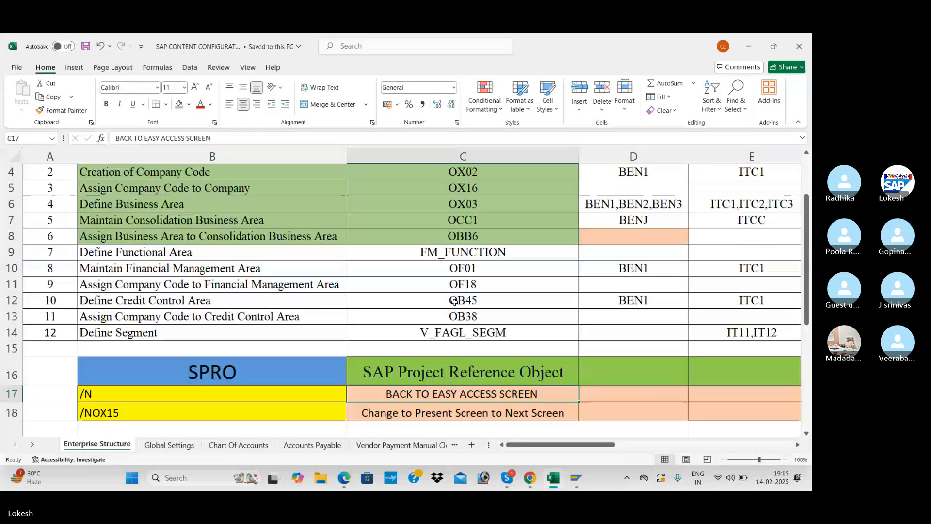
- Check the Define Business Area row's T code and area codes in Excel and position SAP's business areas list at BEN1
click(463, 208)
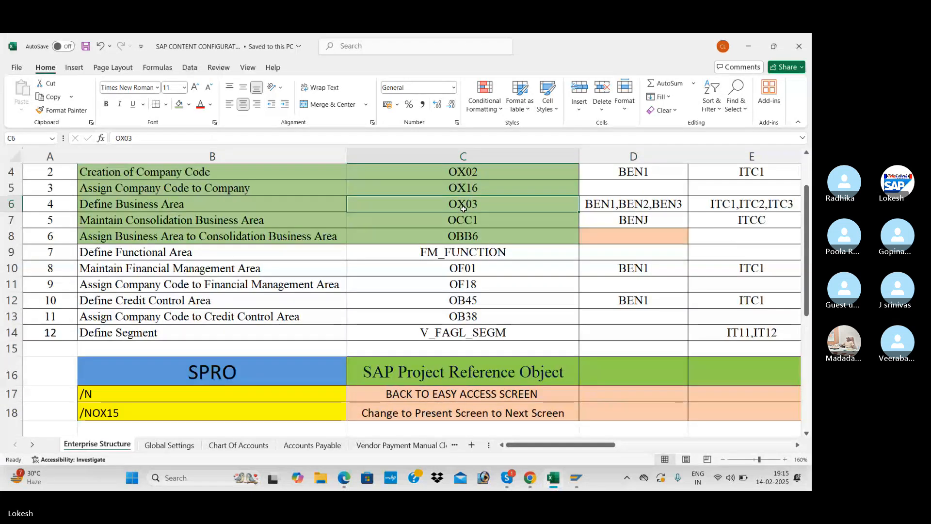
key(alt+Tab)
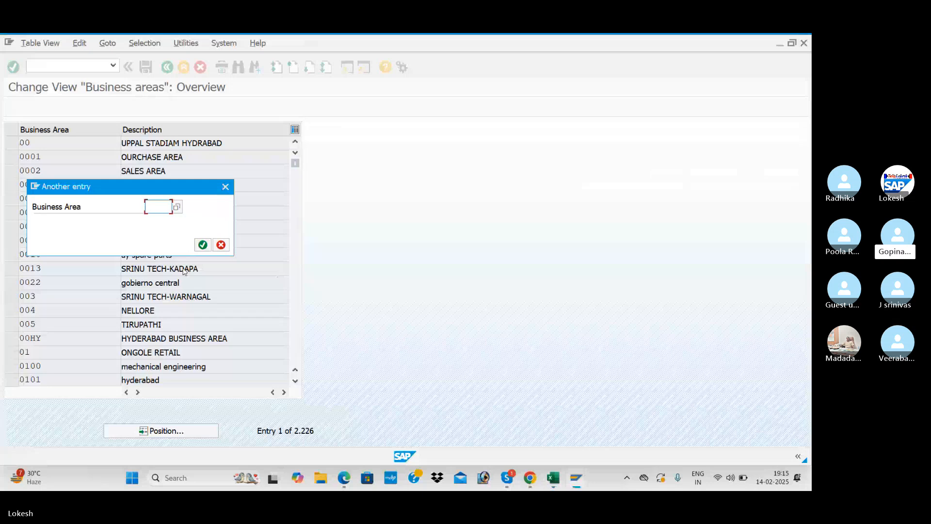
key(alt+Tab)
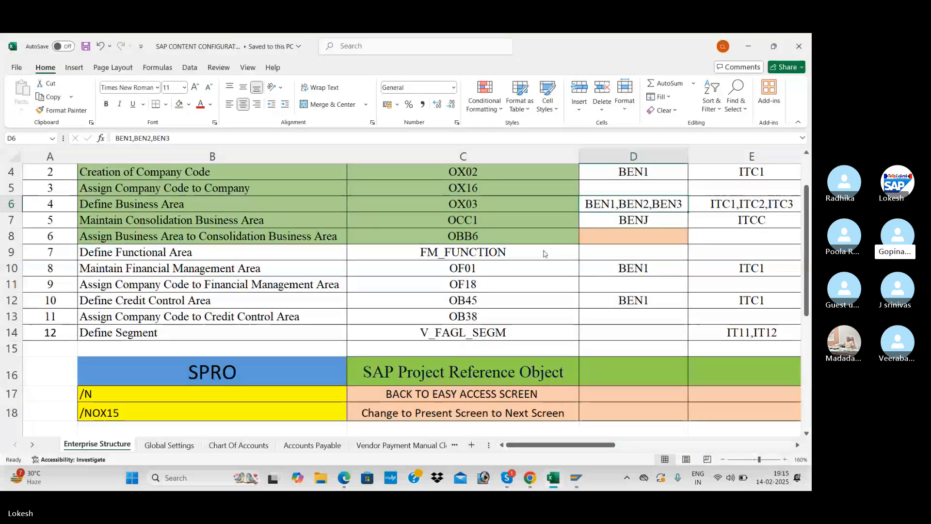
key(alt+Tab)
text(BEN)
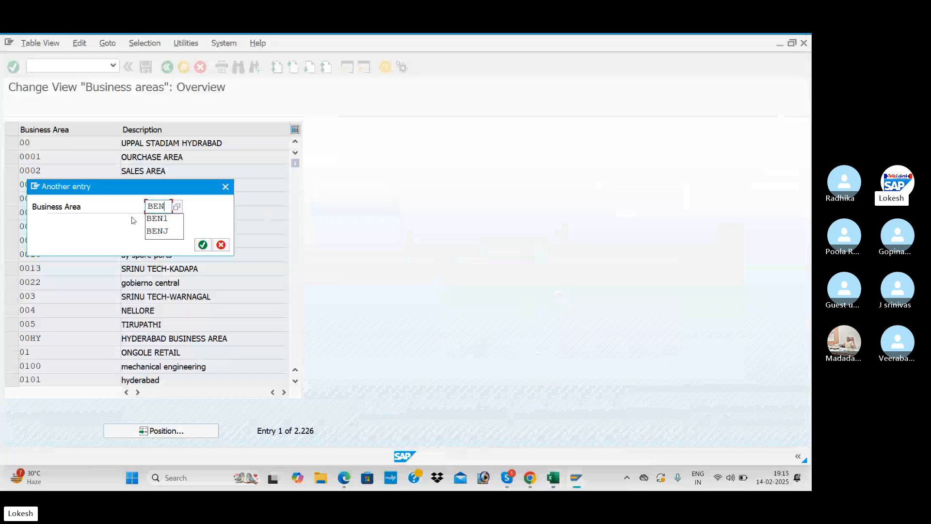
key(Return)
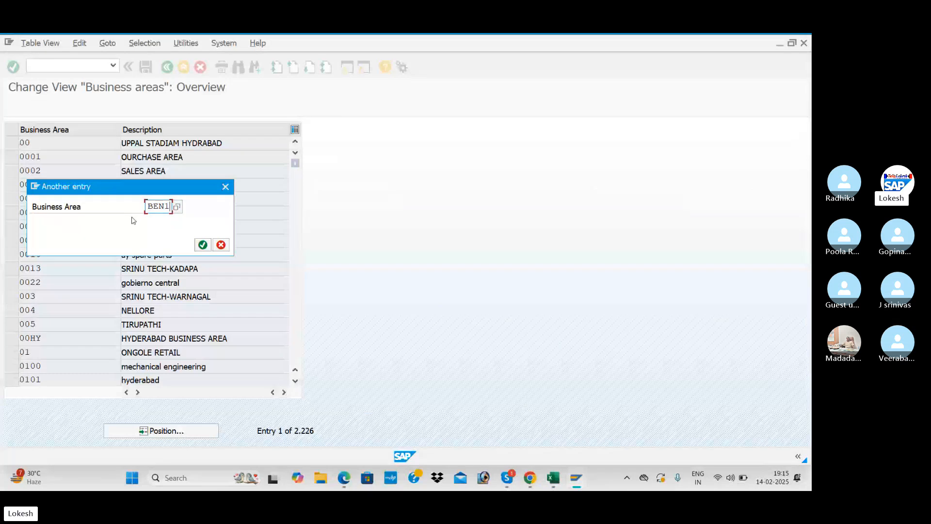
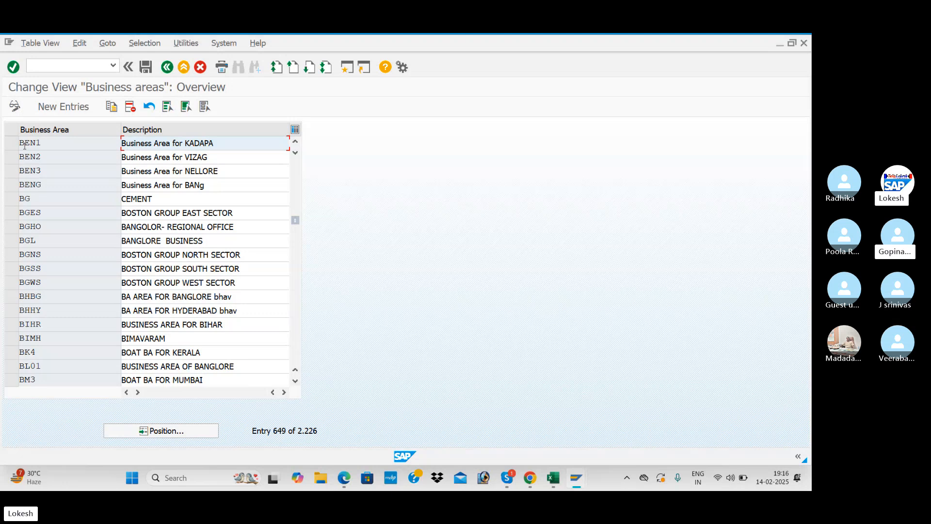
- Check the business area entries BEN2 and BEN3 and their descriptions, and switch back to the Excel table
click(51, 156)
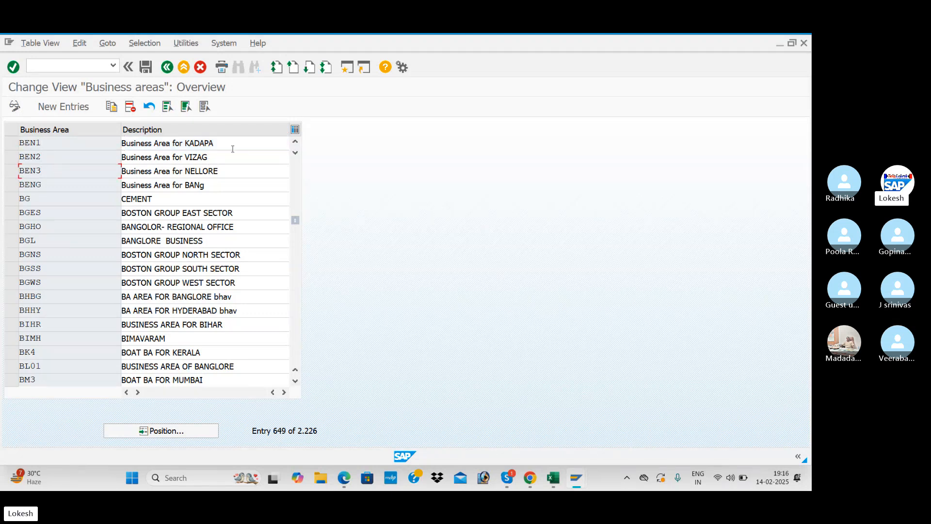
click(229, 169)
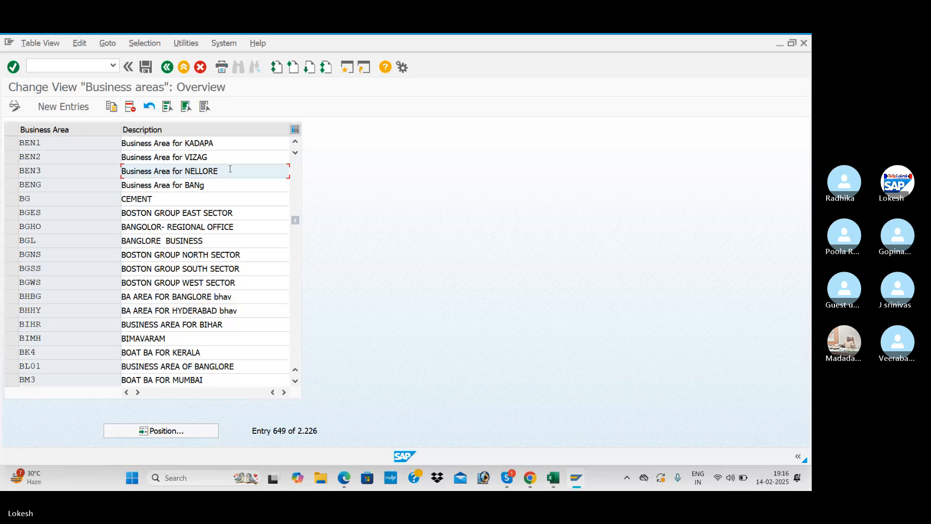
key(alt+Tab)
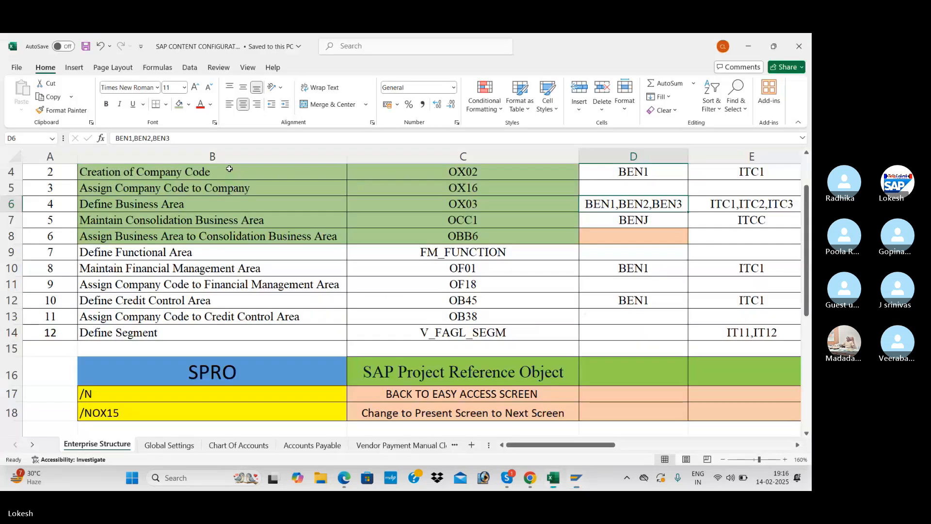
- Look up the Maintain Consolidation Business Area T code in Excel and go straight to that overview in SAP with /NOCC1
click(485, 219)
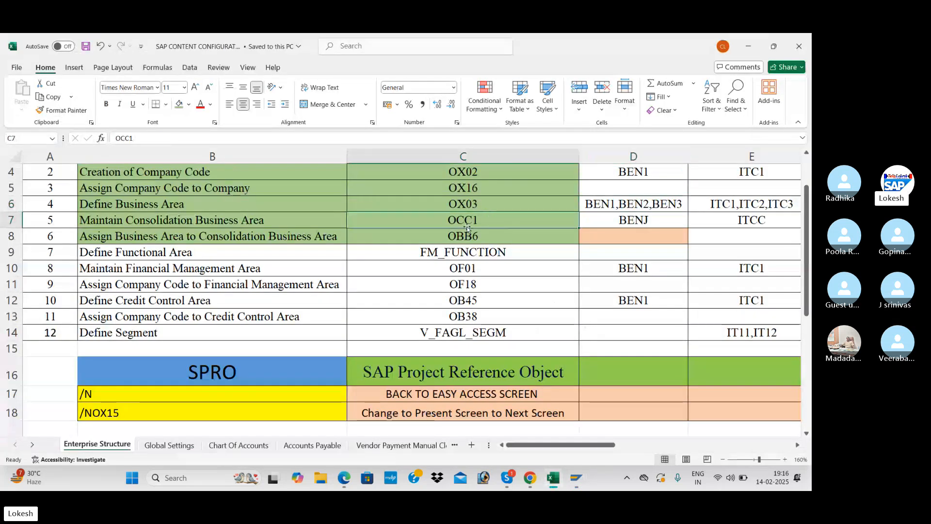
key(alt+Tab)
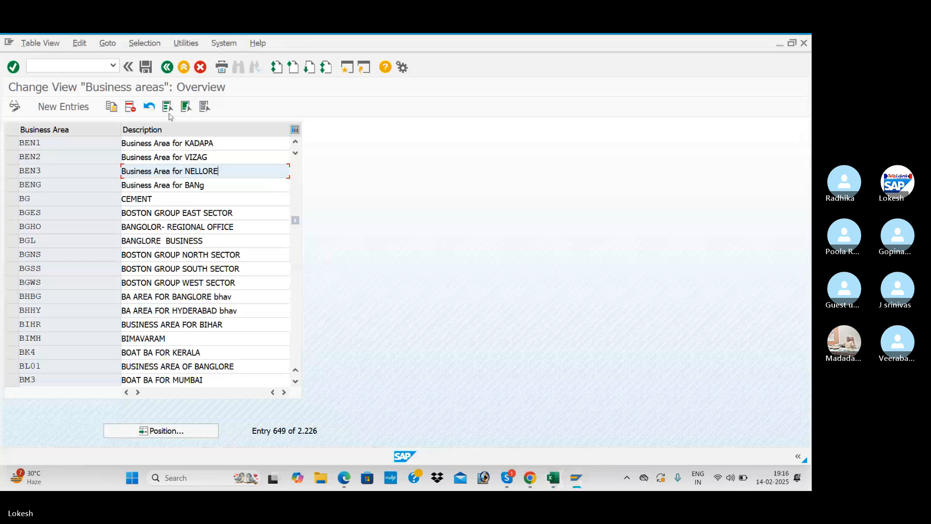
click(75, 69)
text(/NOCC1)
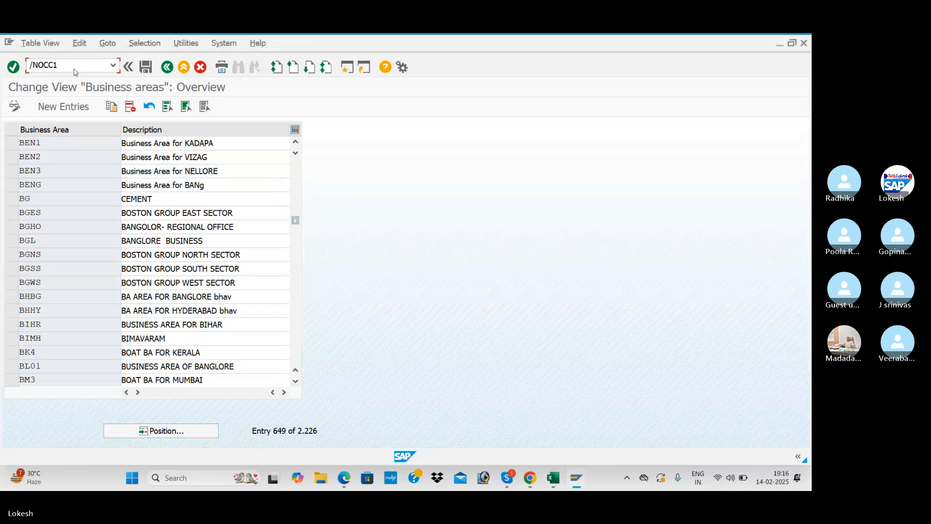
key(Return)
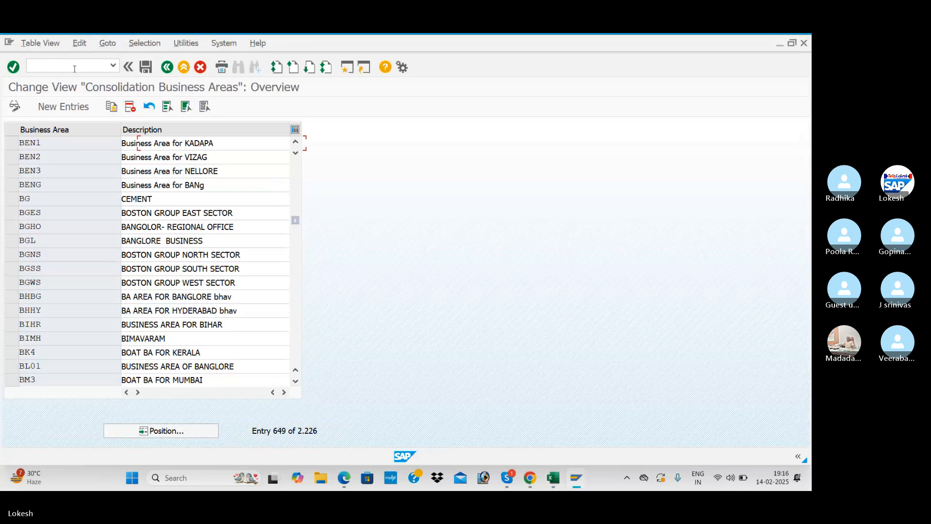
- Check the consolidation business area code in Excel and position SAP's consolidation business areas list at BENJ
click(177, 427)
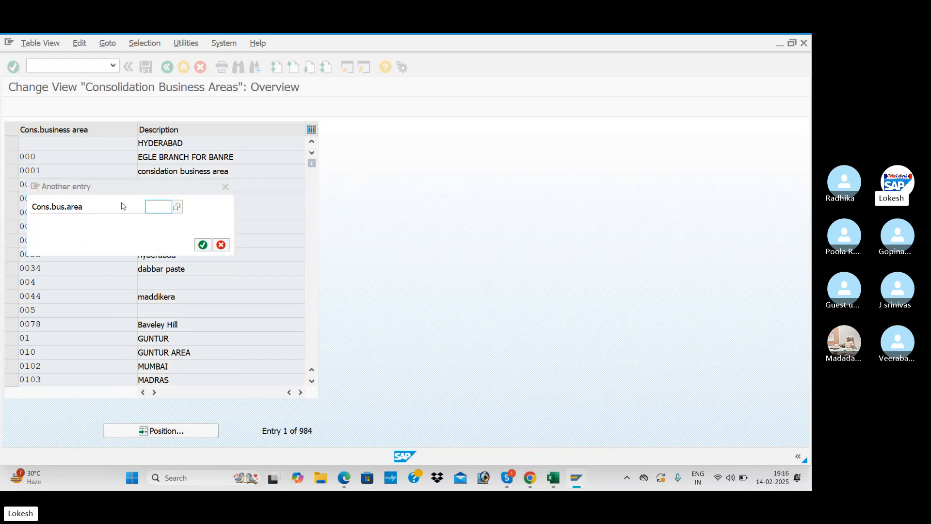
key(alt+Tab)
click(646, 222)
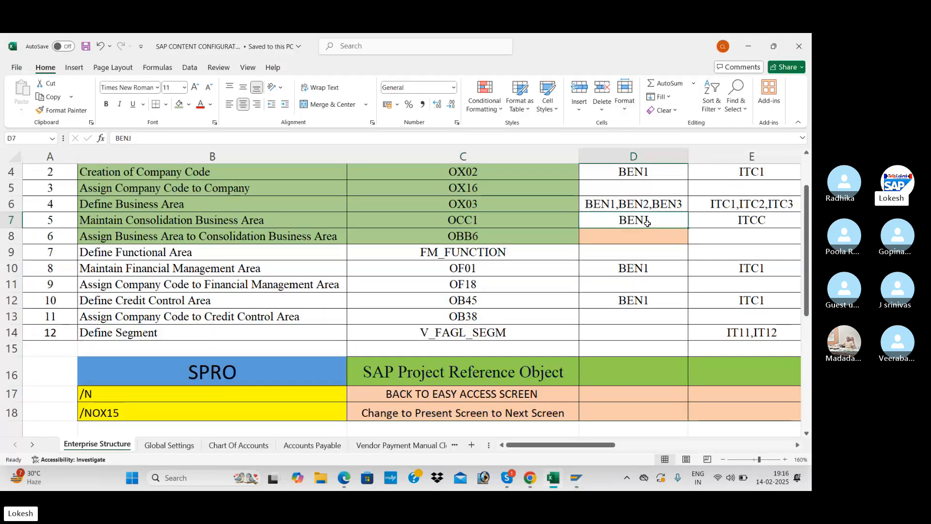
key(alt+Tab)
text(BENJ)
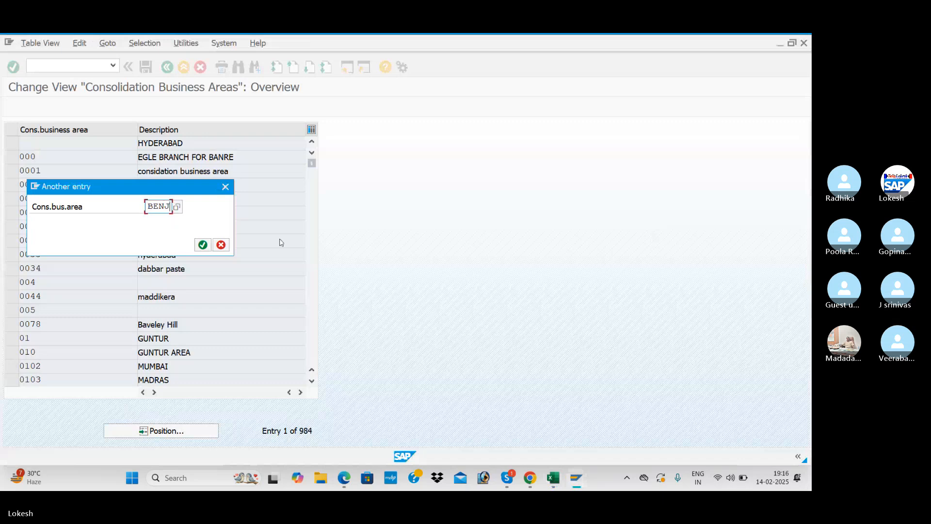
key(Return)
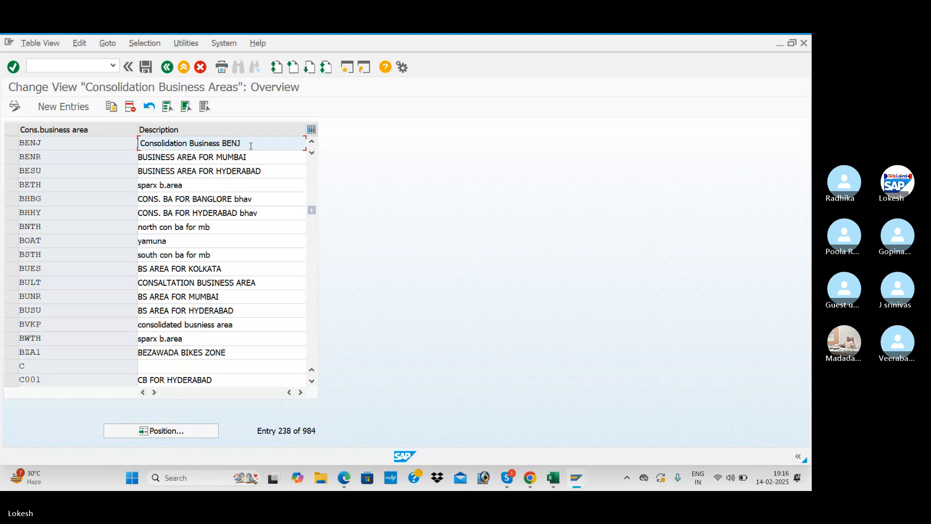
- Look up the T code for assigning business areas to consolidation business areas in Excel and go to it in SAP with /NOBB6
key(alt+Tab)
click(477, 237)
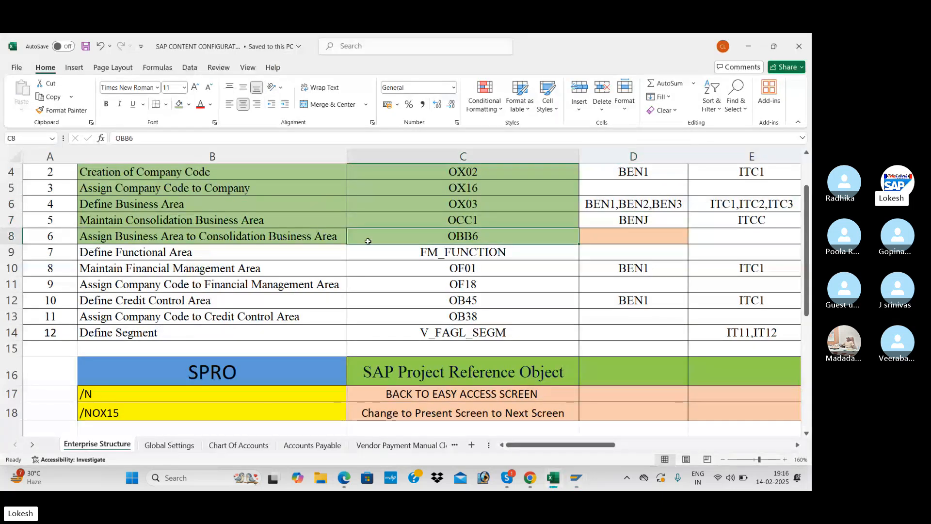
key(alt+Tab)
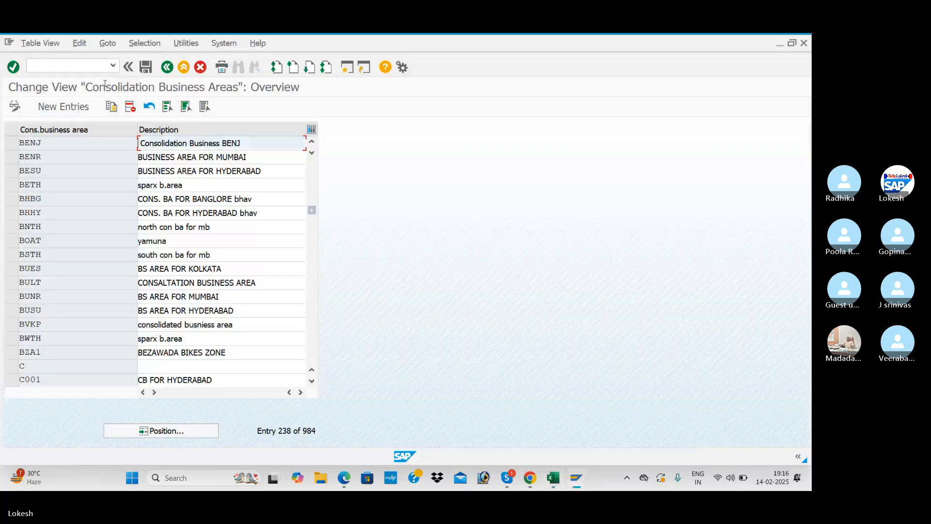
click(76, 65)
text(/)
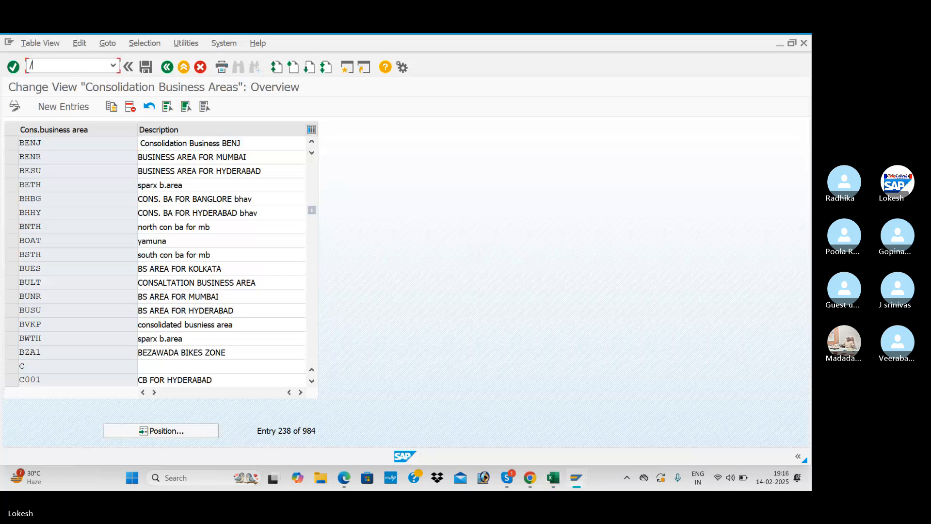
text(NOBB6)
key(Return)
- Position the assignment list at business area BEN1 and check the consolidation areas assigned to BEN1, BEN2 and BEN3
click(194, 430)
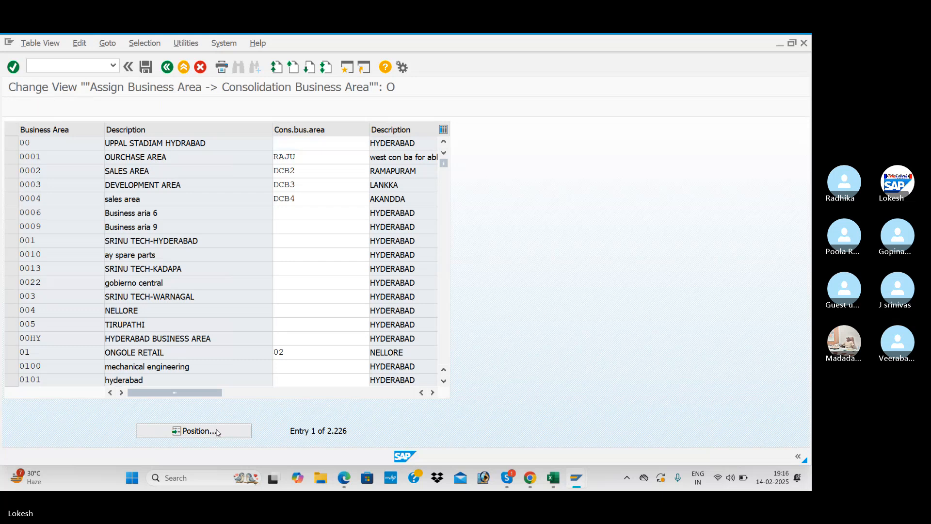
key(alt+Tab)
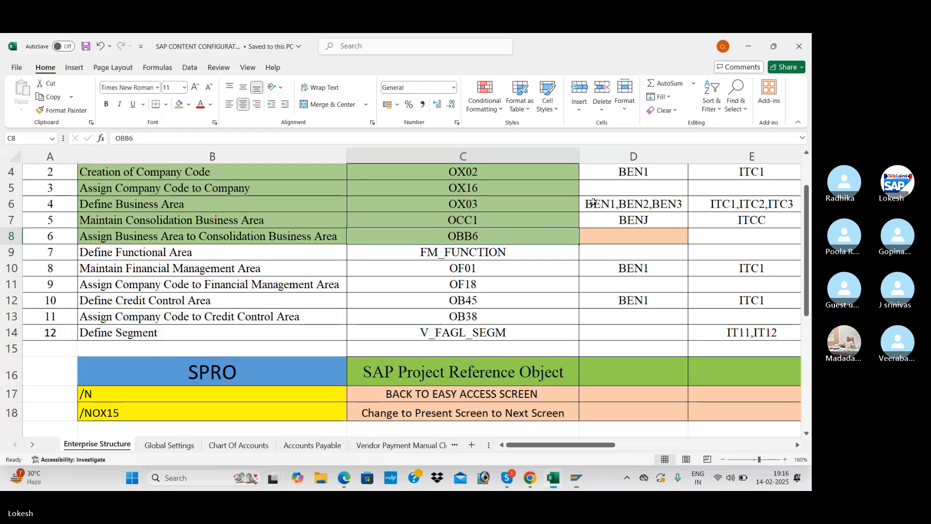
key(alt+Tab)
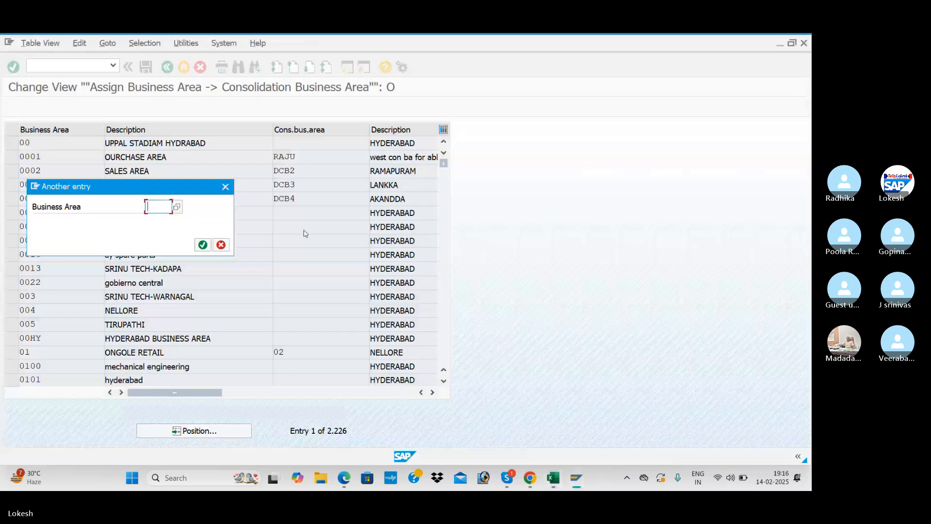
text(BEN1)
key(Return)
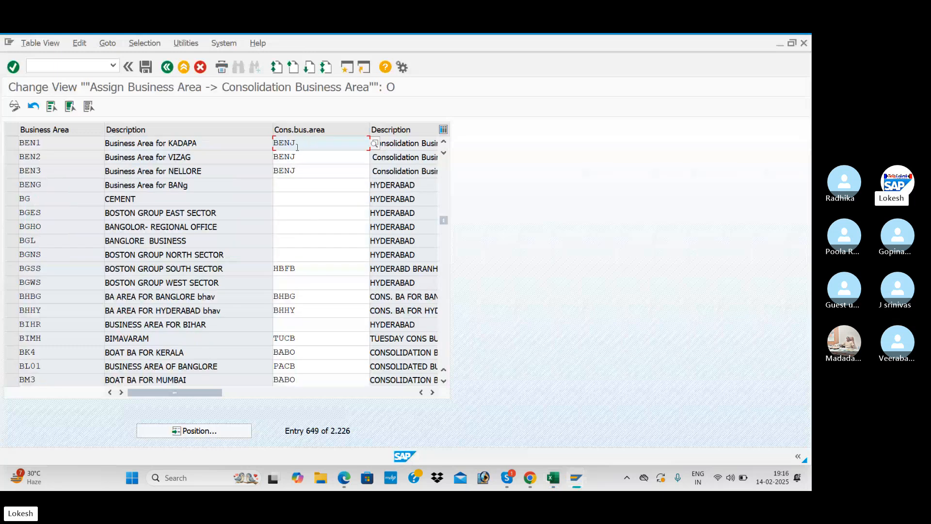
click(220, 142)
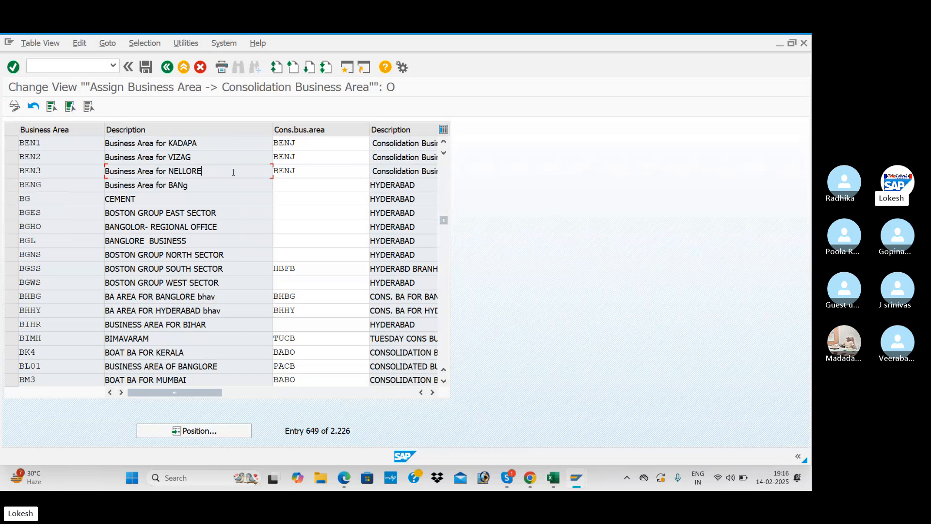
- Look up the Maintain Financial Management Area T code in Excel and go straight to that overview in SAP with /NOF01
key(alt+Tab)
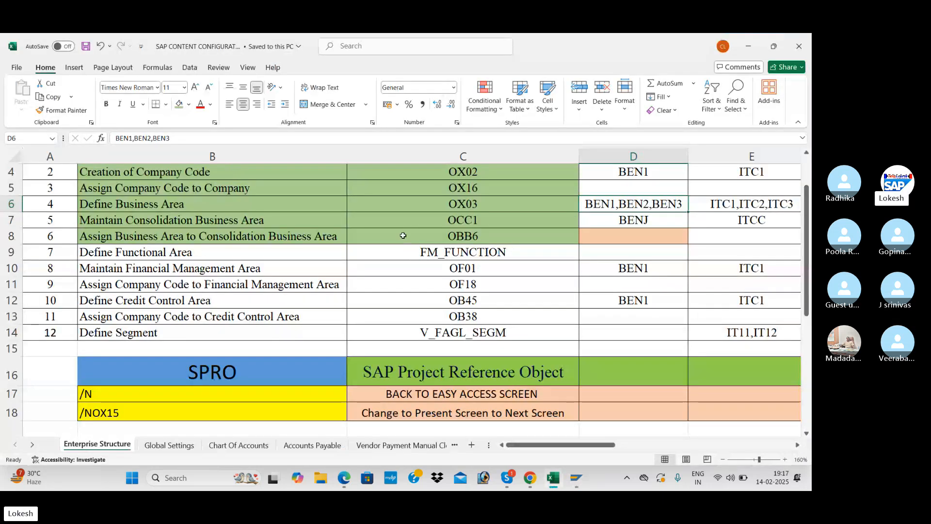
click(510, 248)
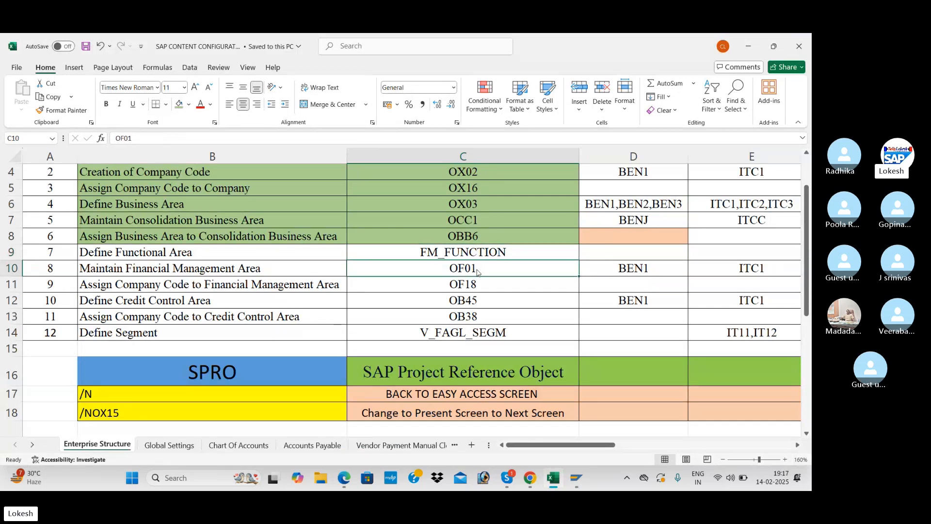
key(alt+Tab)
click(100, 66)
text(/)
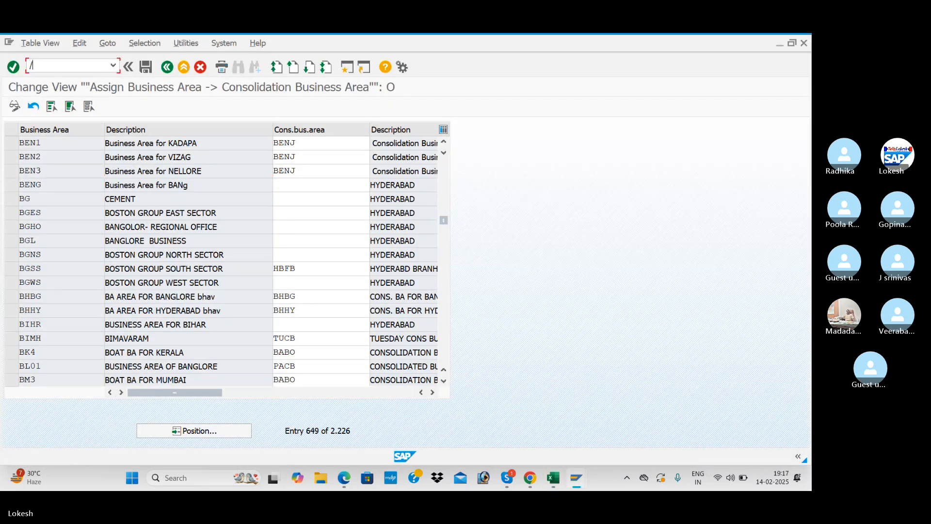
text(NOF)
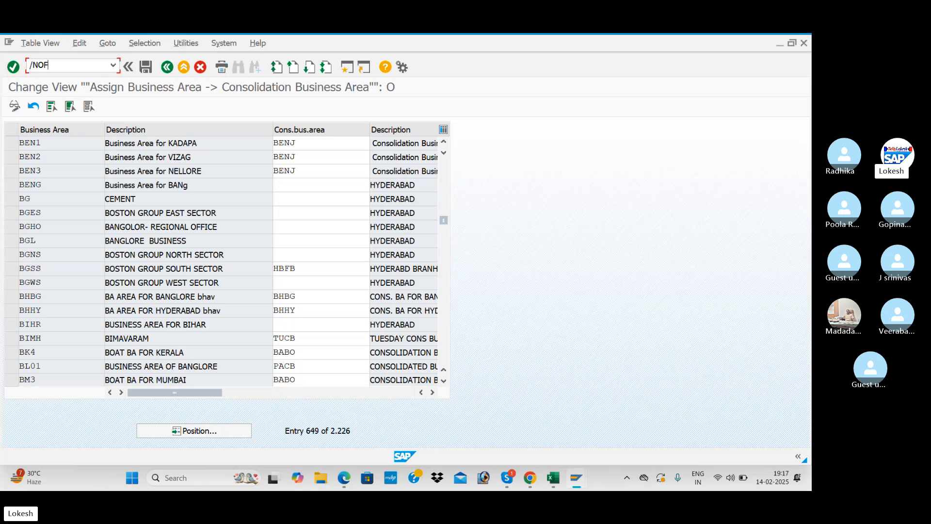
text(01)
key(Return)
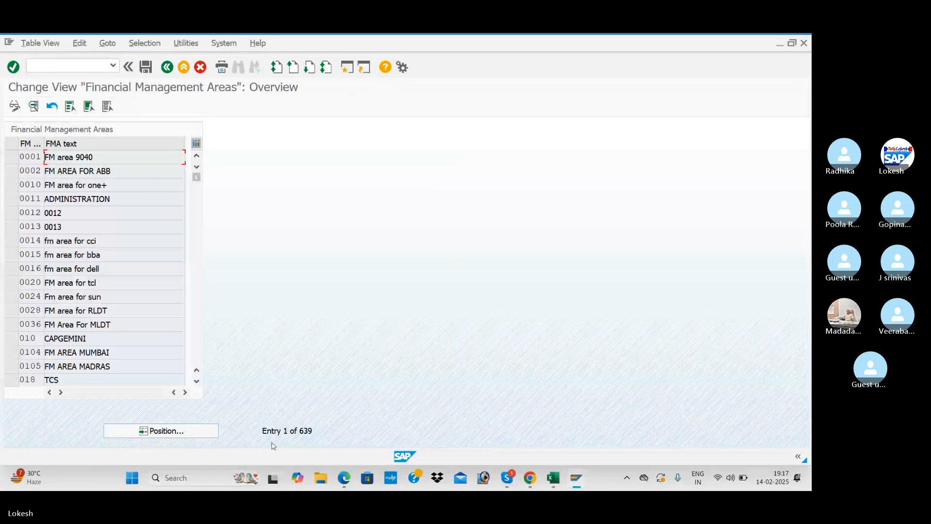
- Position the financial management areas list at BEN1, checking the code in Excel, and review the BEN1 and BEN2 entries
click(187, 431)
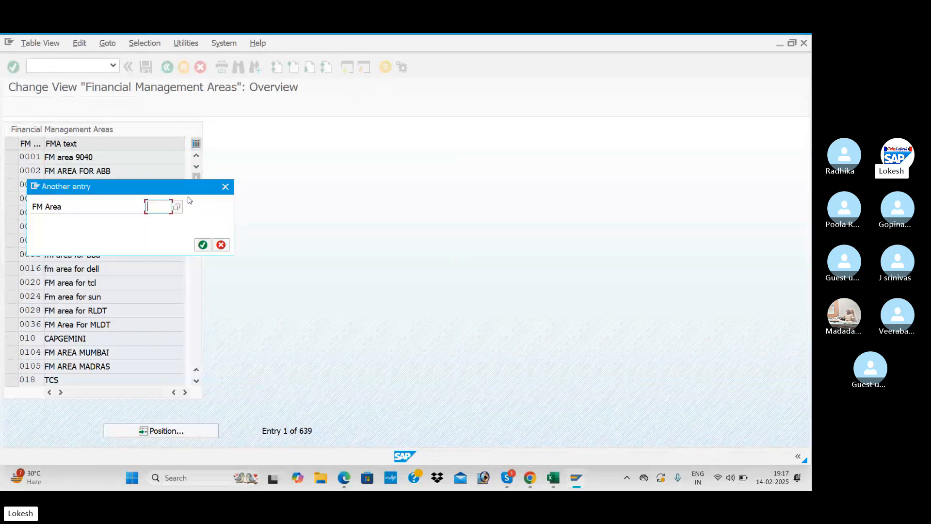
key(alt+Tab)
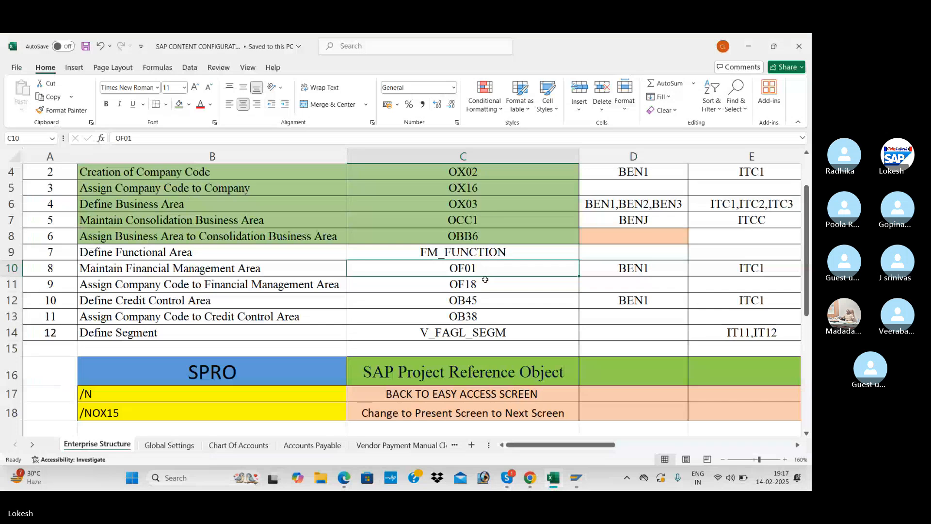
key(alt+Tab)
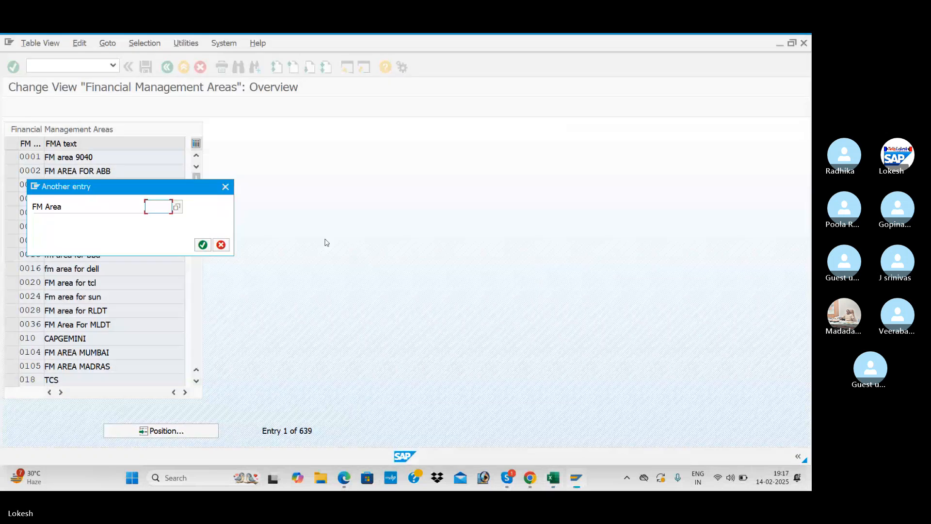
text(BEN1)
key(Return)
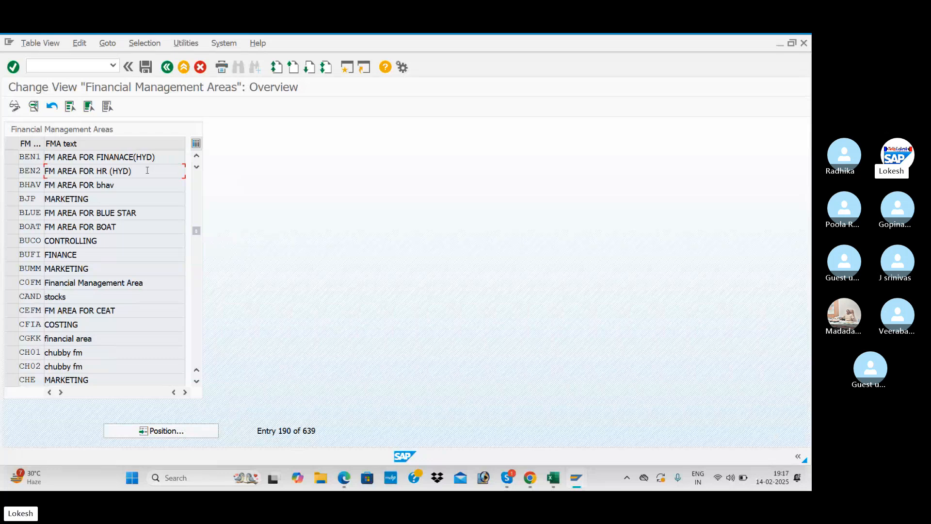
- Look up the T code for assigning company codes to financial management areas in Excel and go to it in SAP with /NOF18
key(alt+Tab)
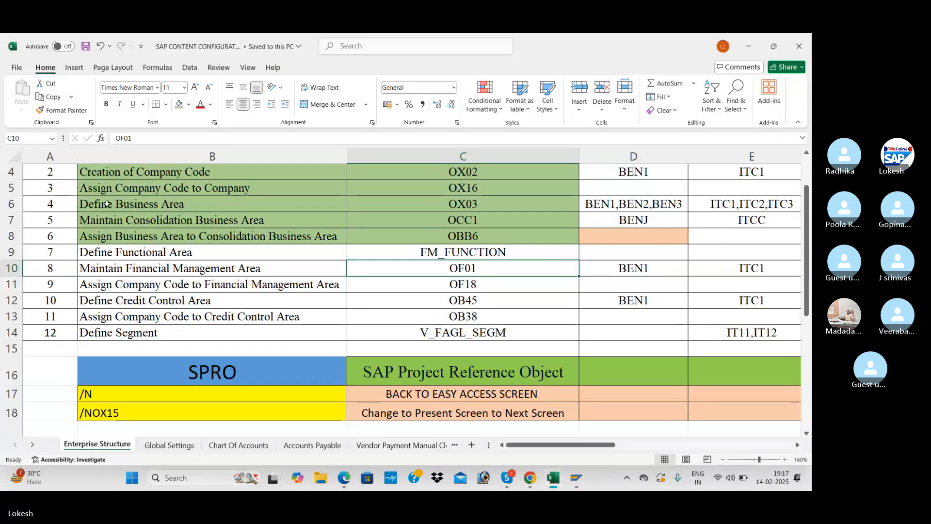
key(alt+Tab)
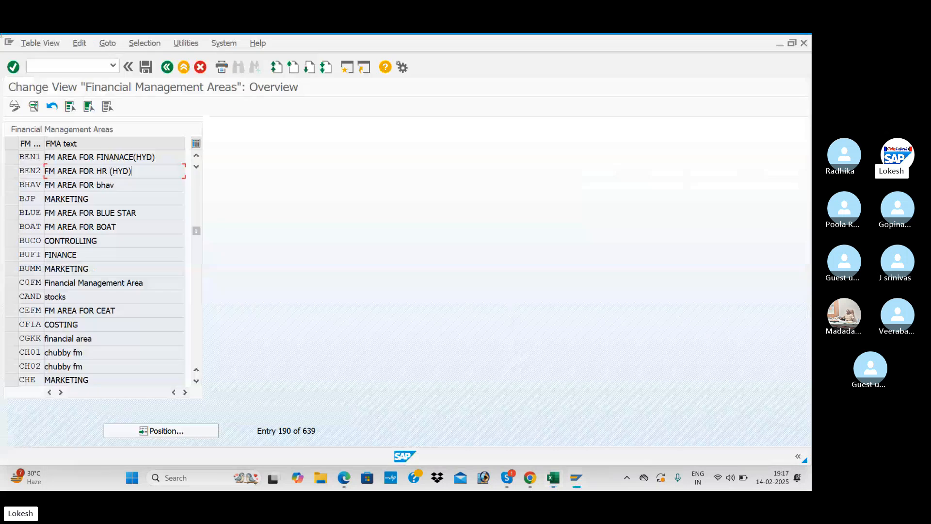
text(/NOF)
key(alt+Tab)
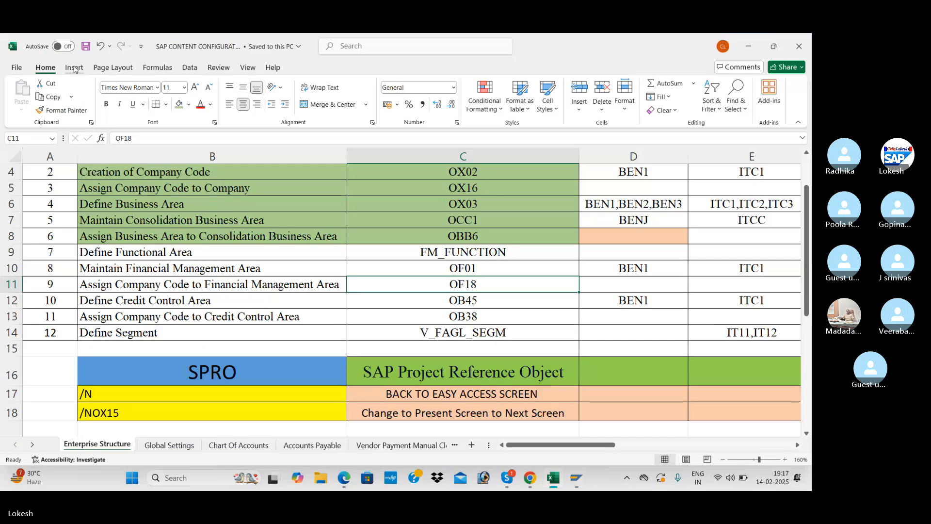
key(alt+Tab)
text(18)
key(Return)
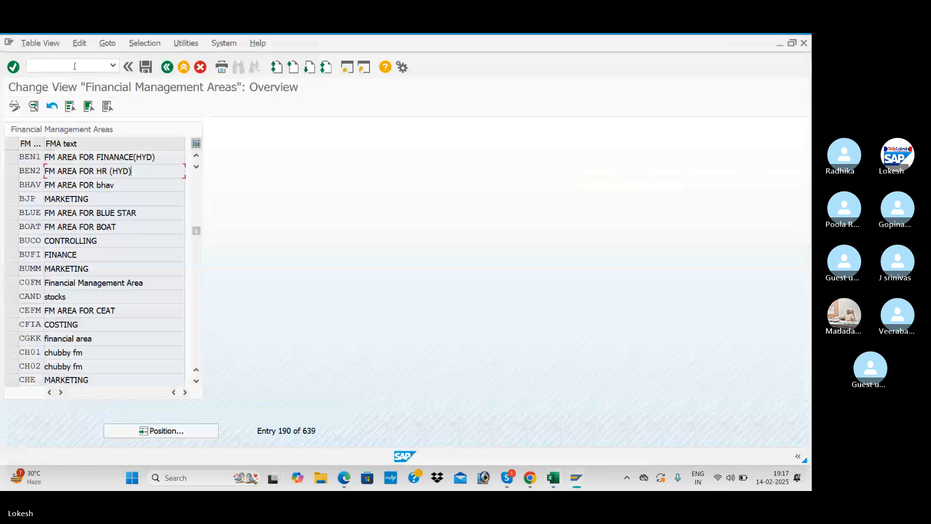
click(74, 66)
text(/NOF18)
key(Return)
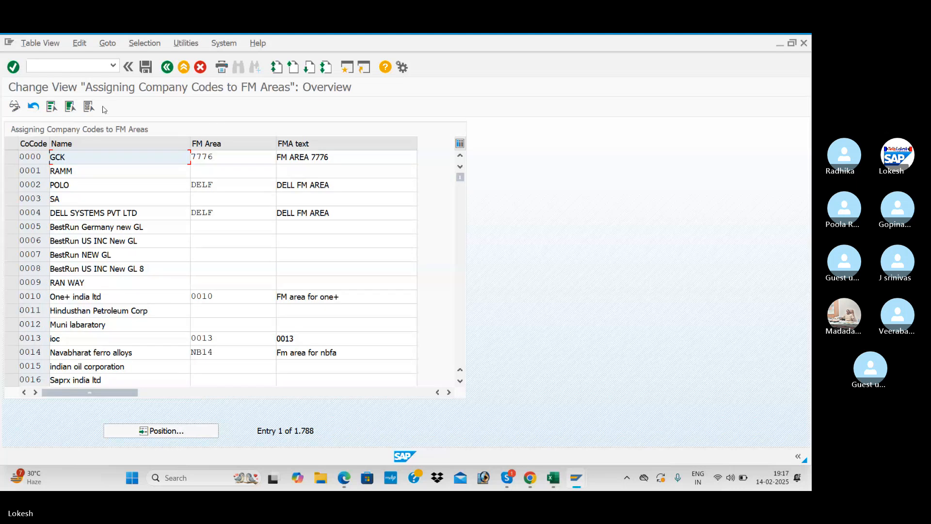
- Position the assignment list at company code BEN1 and check its assigned FM area and FMA text
click(213, 432)
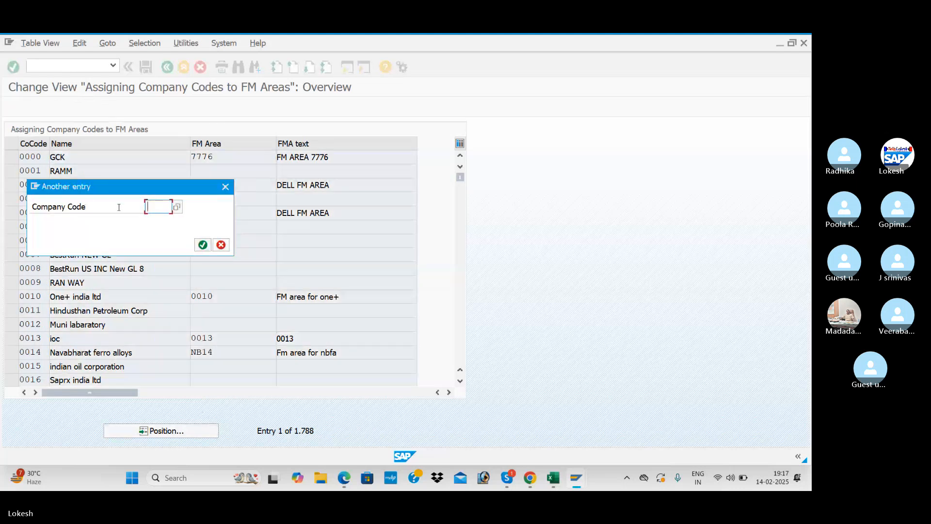
text(BEN)
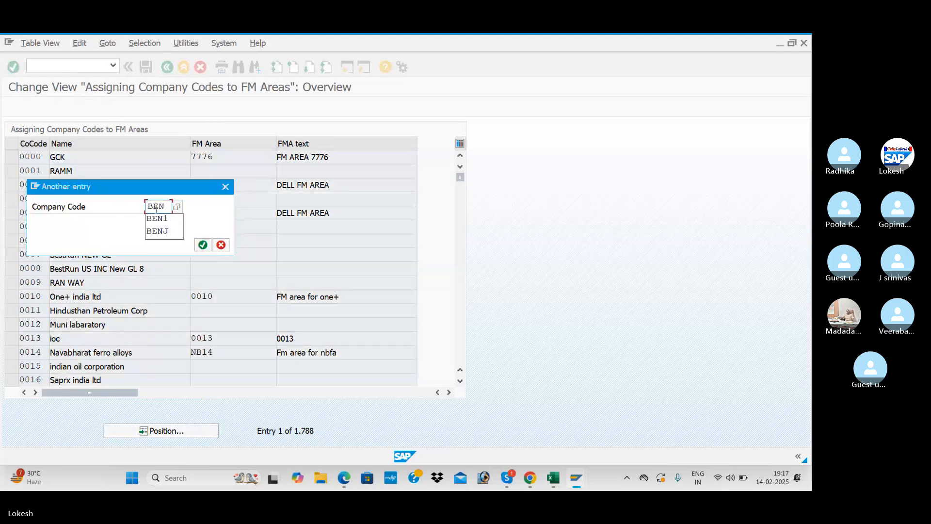
text(1)
key(Return)
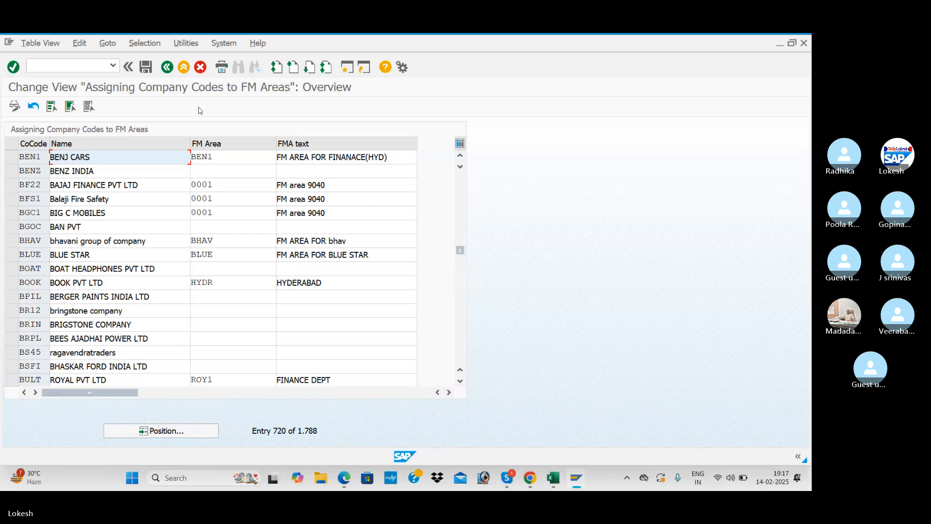
click(219, 155)
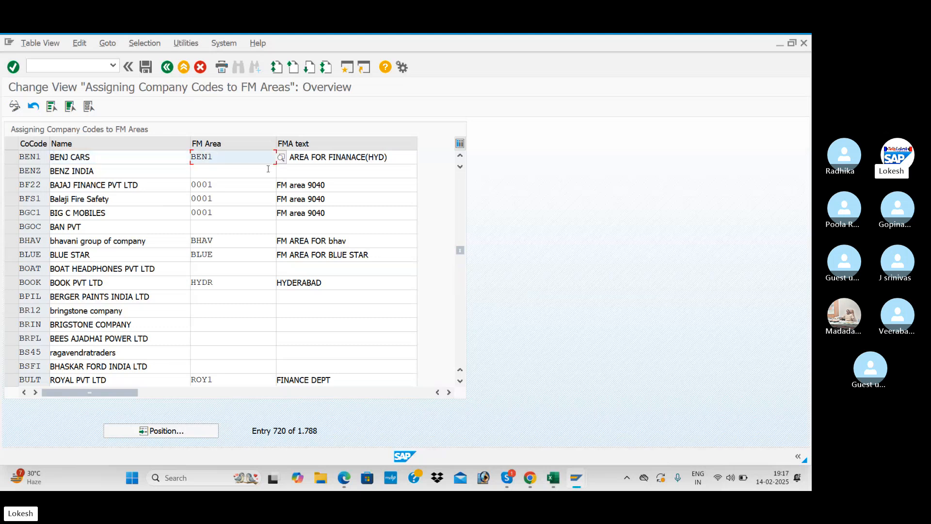
click(328, 159)
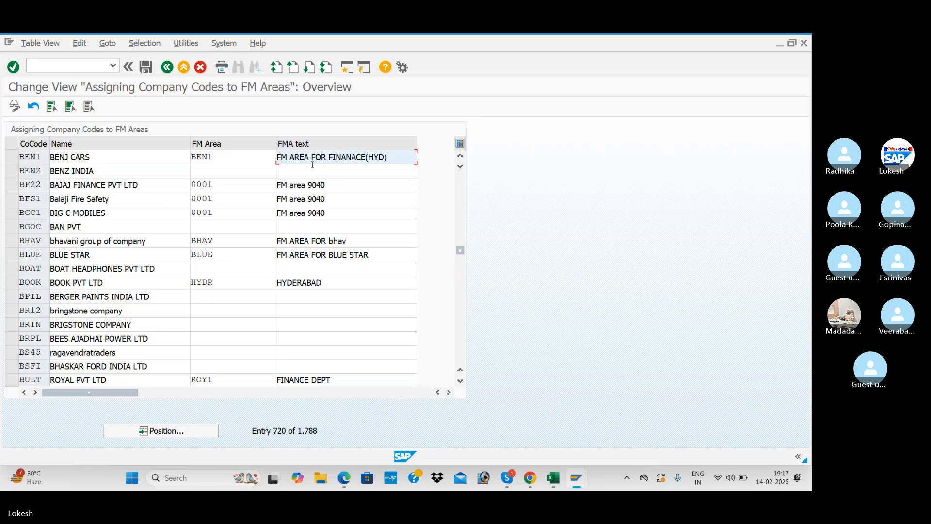
- Look up the Define Credit Control Area T code in Excel and go to that overview in SAP with /NOB45
key(alt+Tab)
click(486, 303)
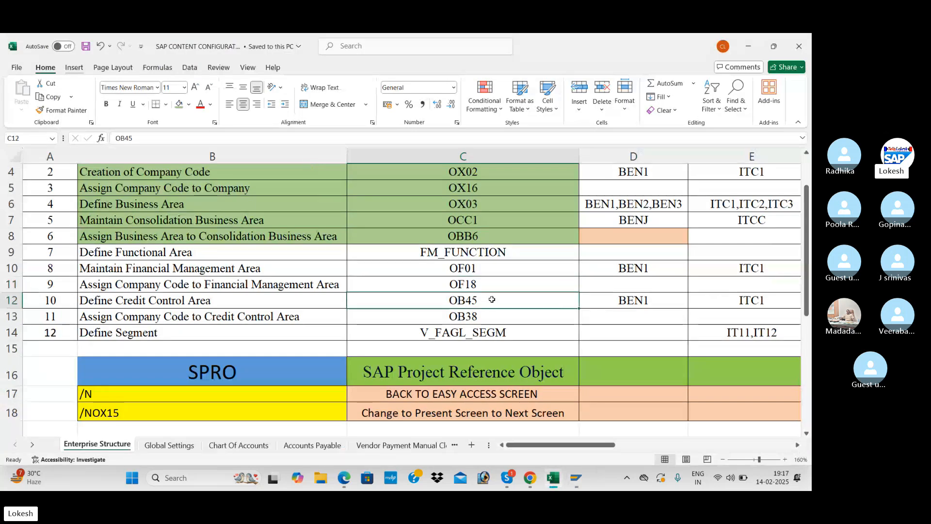
key(alt+Tab)
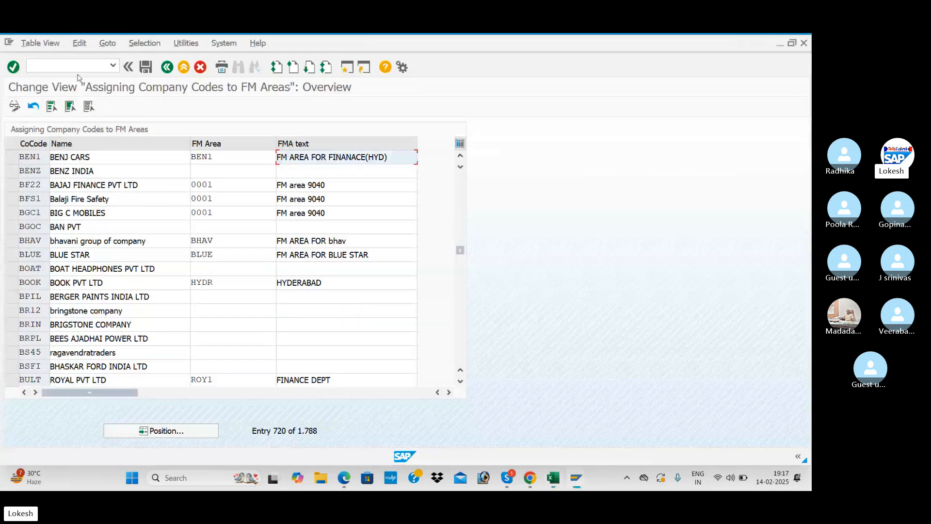
text(/NOB45)
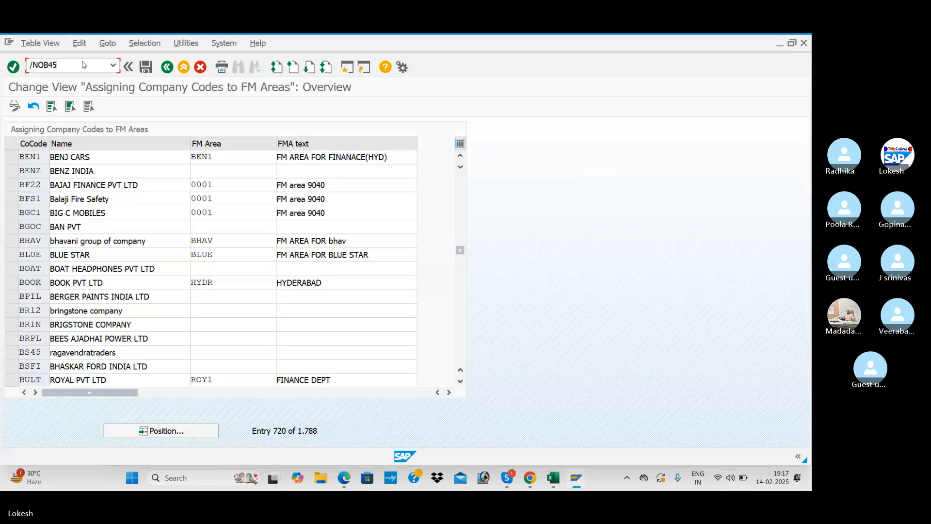
key(Return)
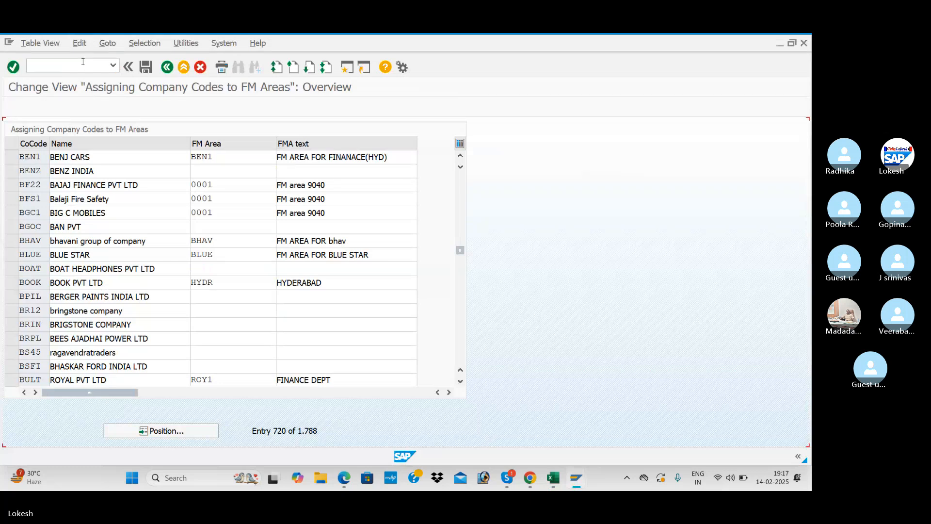
- Position the credit control areas list at BEN1 and check its description
click(188, 433)
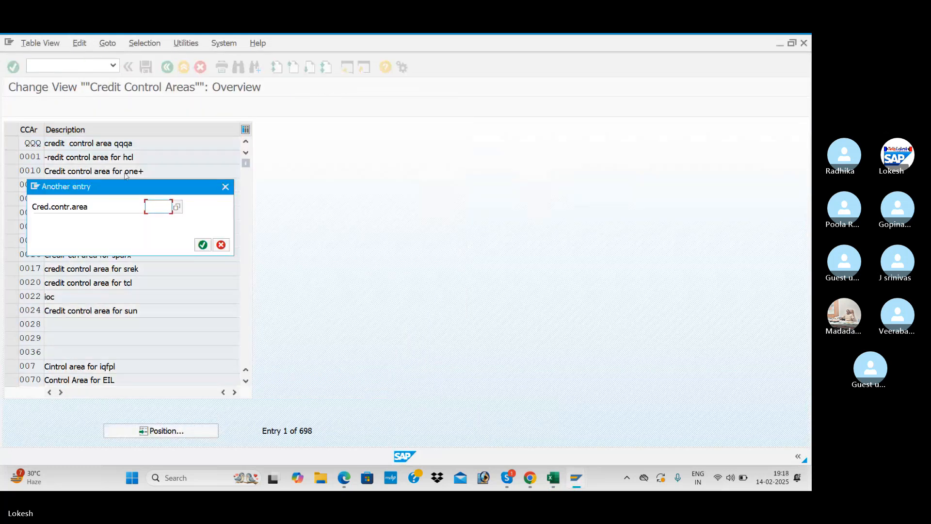
text(BEN1)
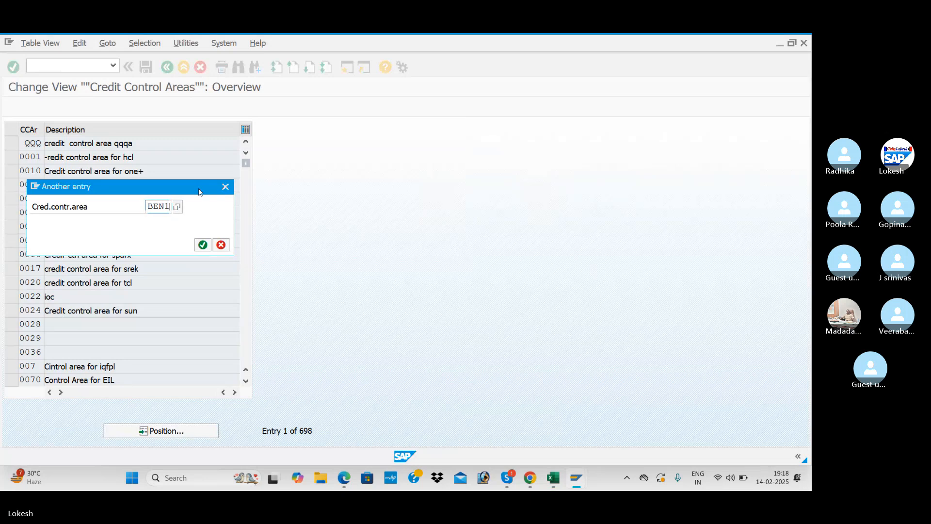
key(Return)
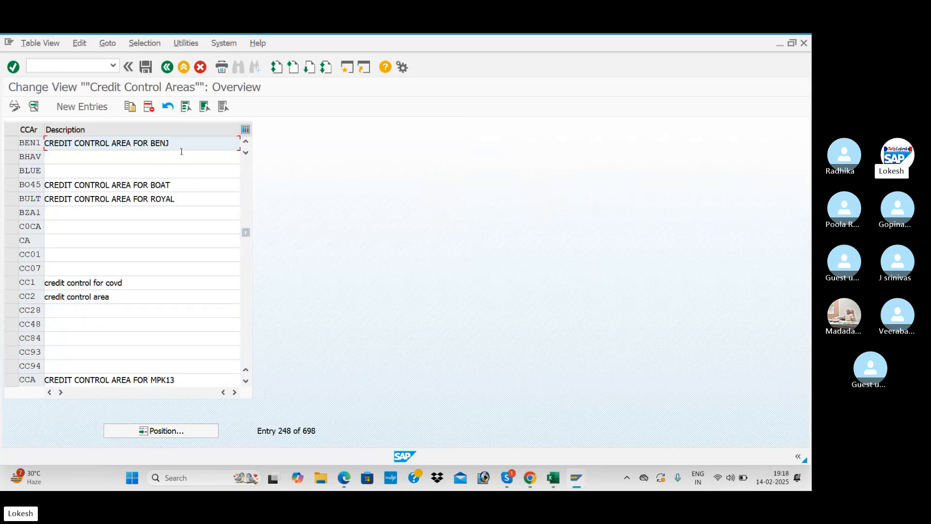
- Look up the T code for assigning company codes to credit control areas in Excel and go to it in SAP with /NOB38
key(alt+Tab)
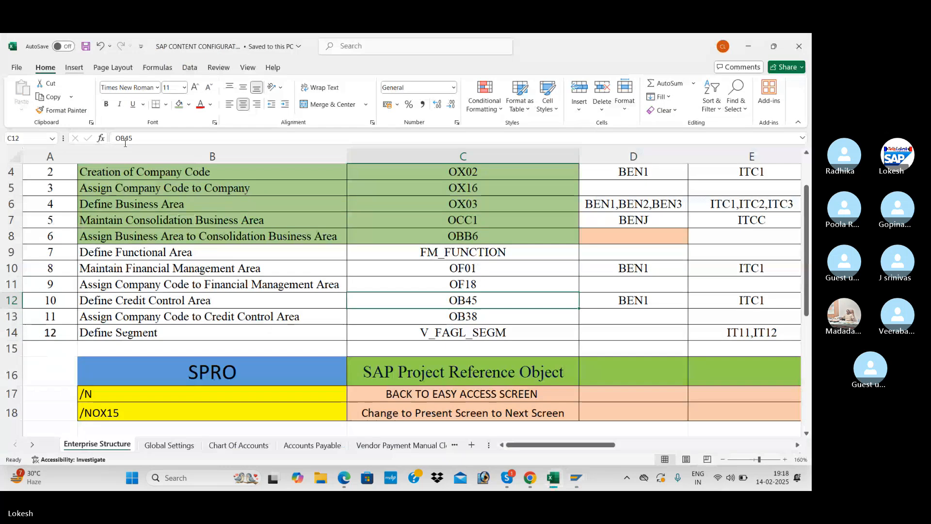
click(489, 319)
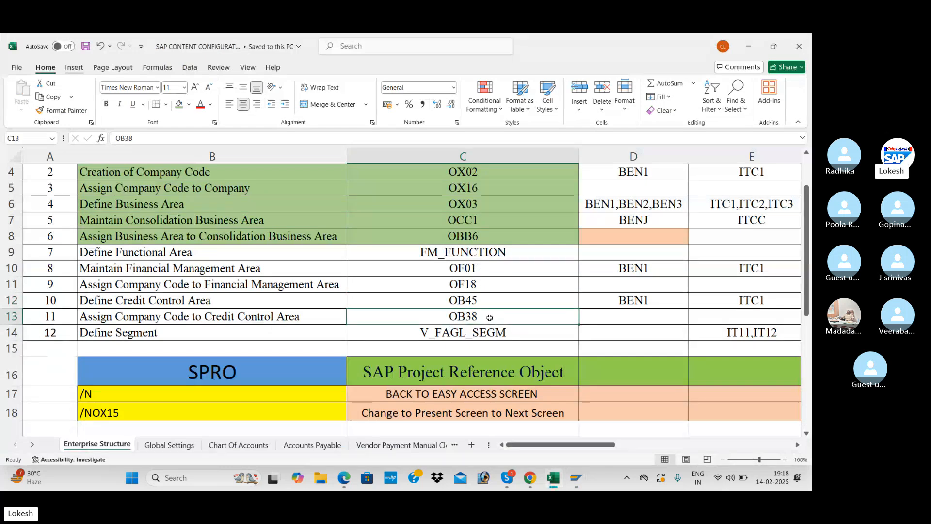
key(alt+Tab)
click(80, 63)
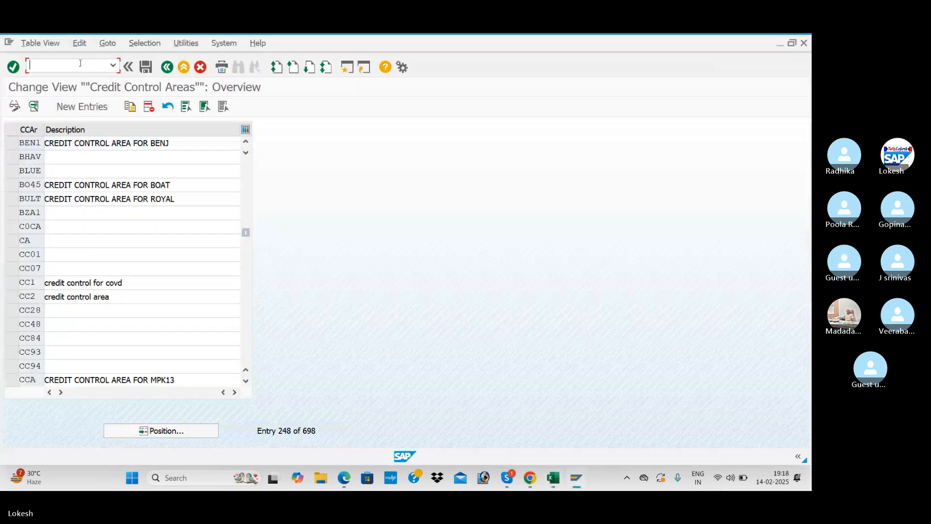
text(/NOB38)
key(Return)
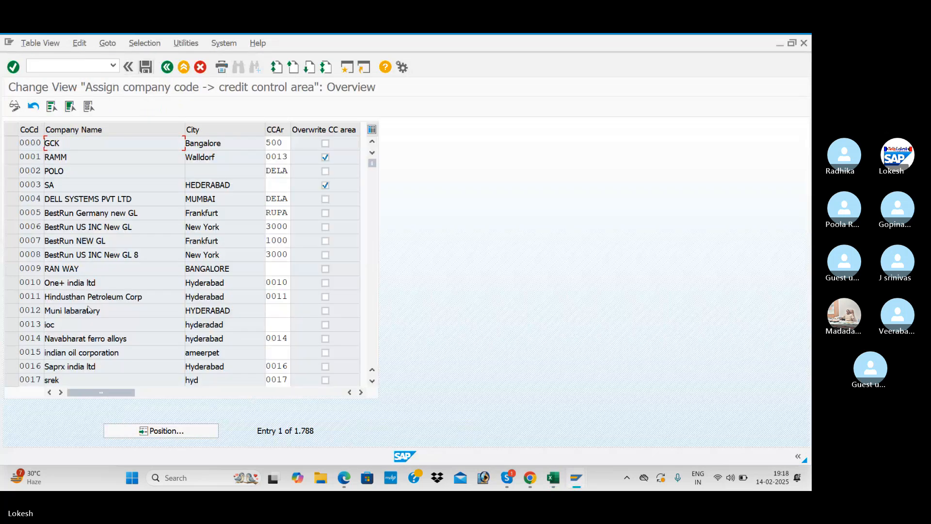
- Position the company code to credit control area assignments at company code BEN1 and check its assigned area
click(193, 436)
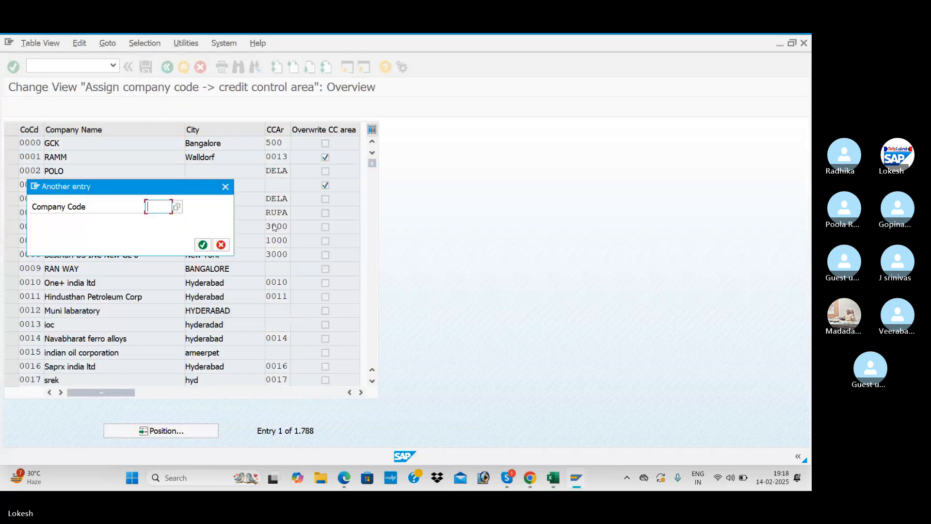
text(DEN1)
key(Return)
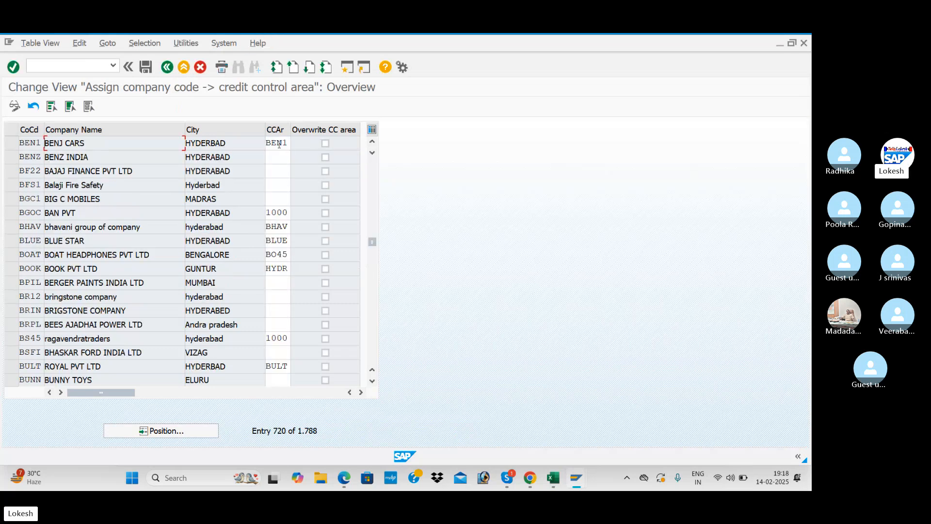
- Copy the Define Segment code V_FAGL_SEGM from Excel and try to run it in SAP as a transaction with /NV_FAGL_SEGM
key(alt+Tab)
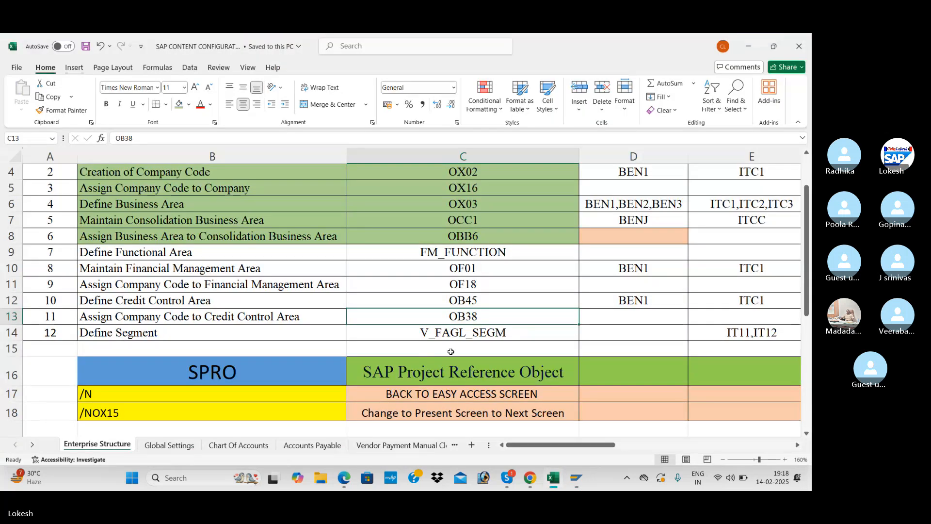
click(485, 334)
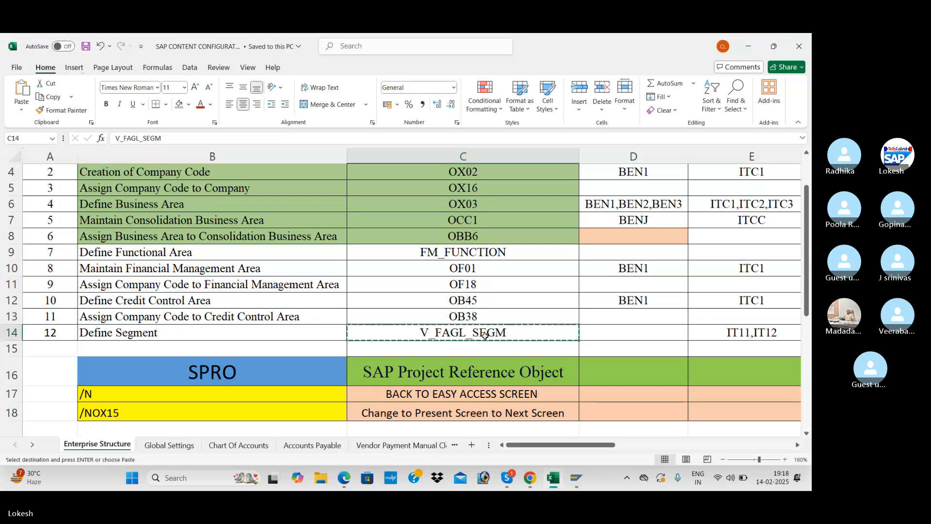
key(alt+Tab)
click(78, 68)
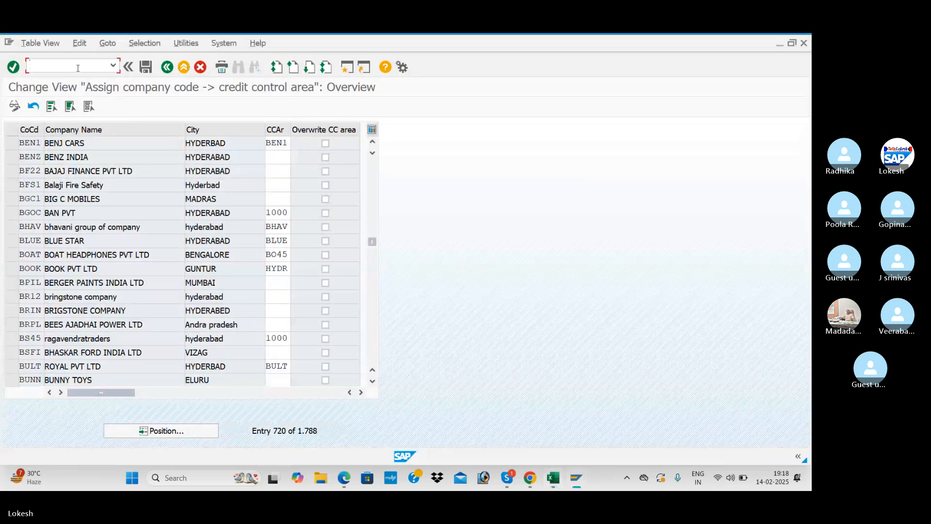
text(/N)
text(V_FAGL_SEGM)
key(Return)
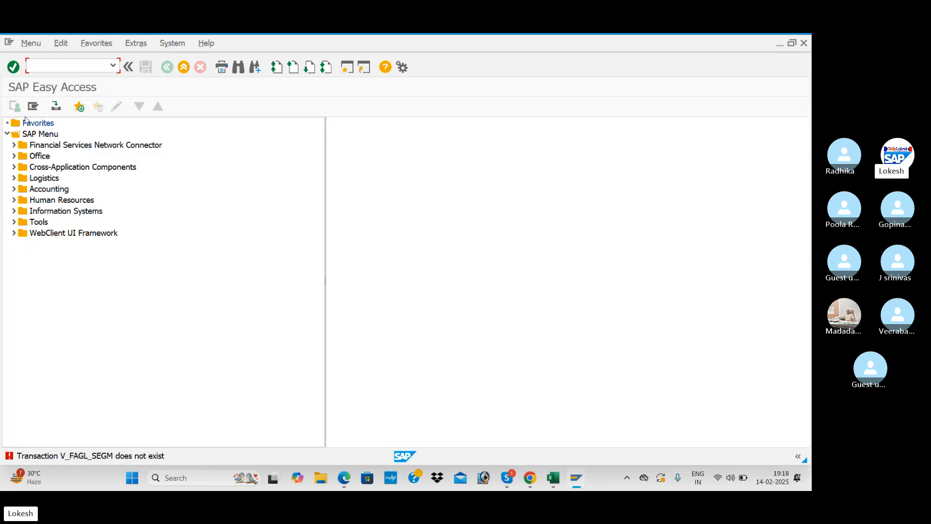
- Cancel the pending copy of the Define Segment code in Excel and switch back to SAP
key(alt+Tab)
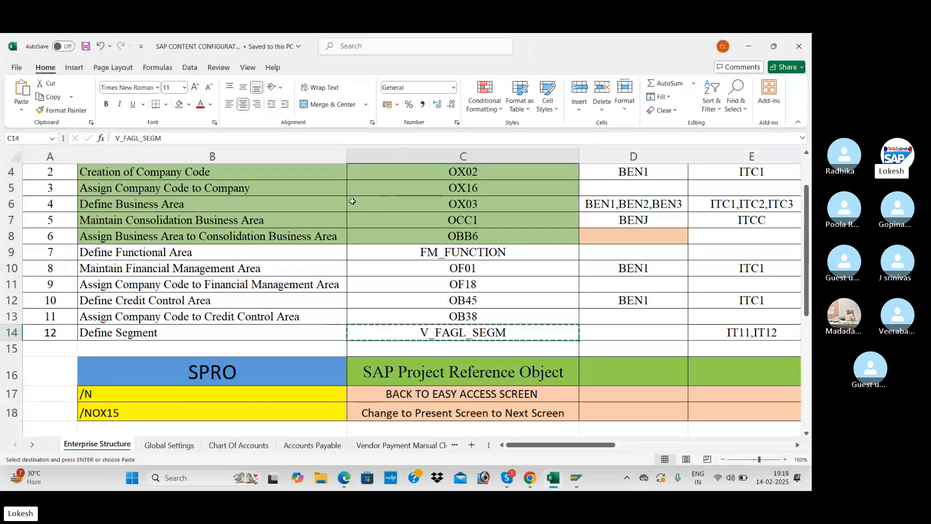
click(403, 275)
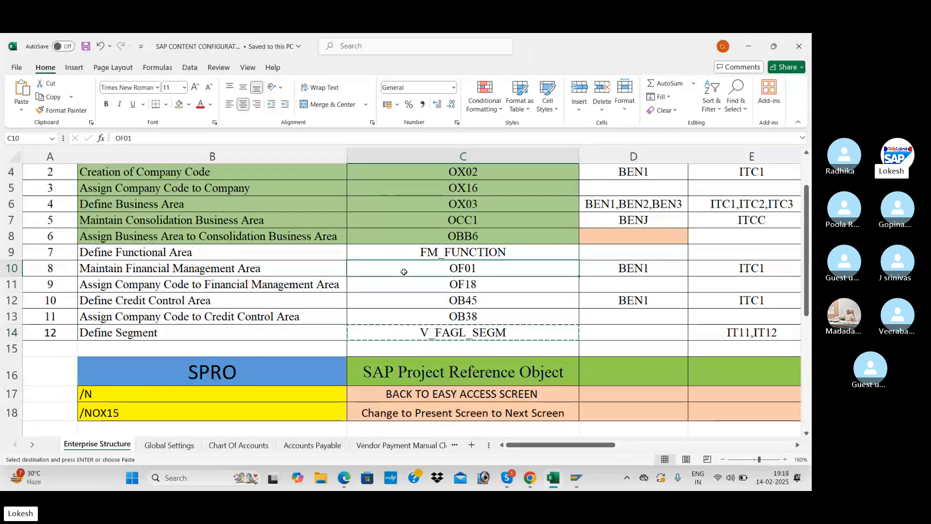
key(Escape)
key(alt+Tab)
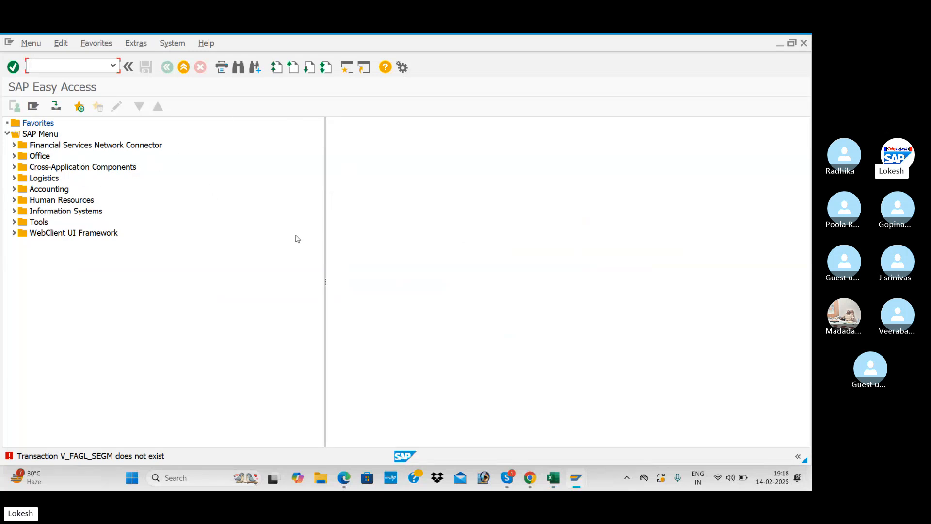
- Open the font settings in the SAP GUI options
click(403, 68)
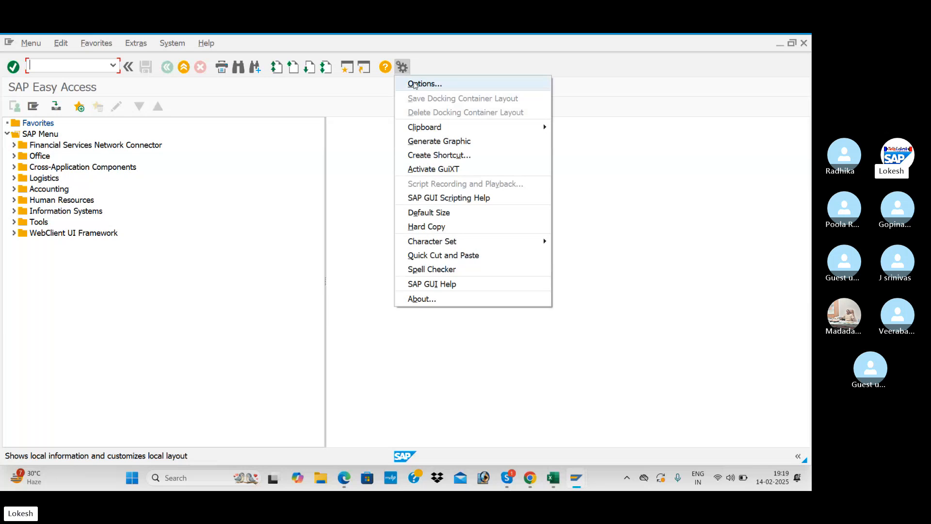
click(413, 84)
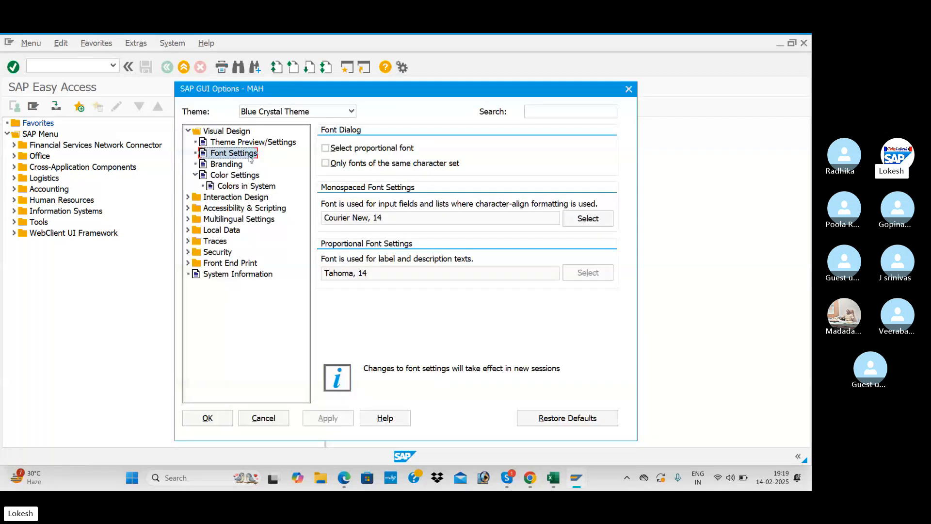
click(596, 219)
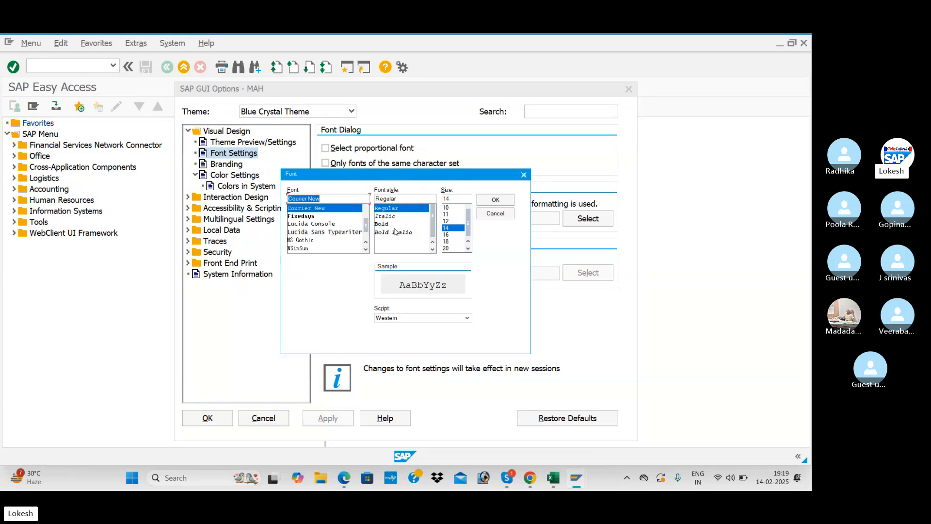
drag(484, 175, 667, 210)
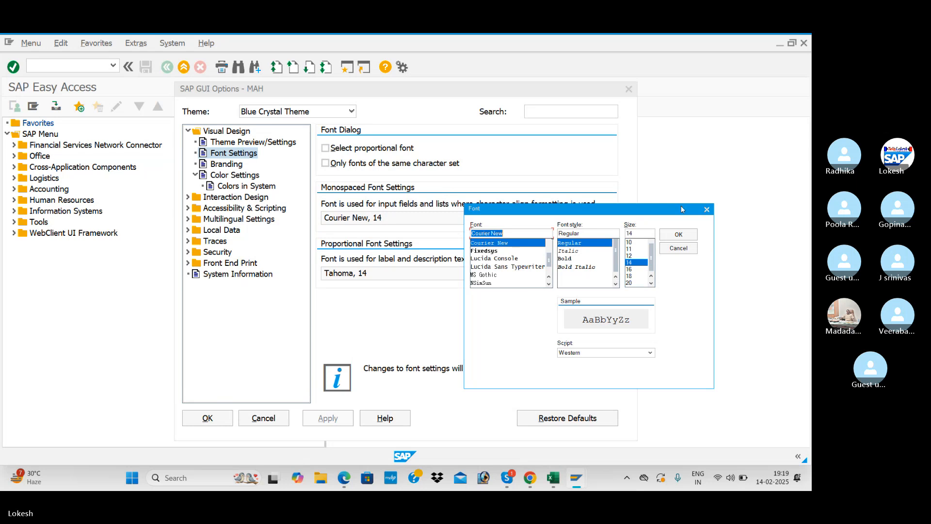
click(706, 209)
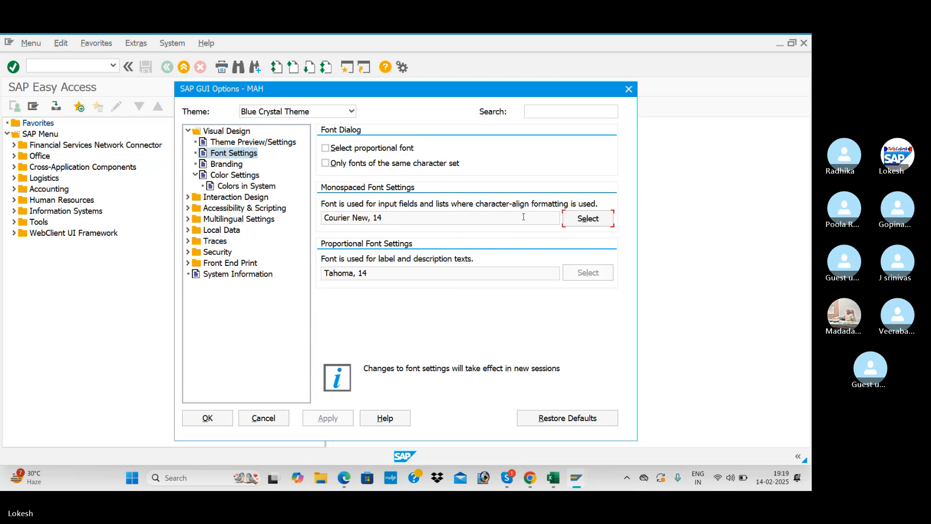
click(501, 215)
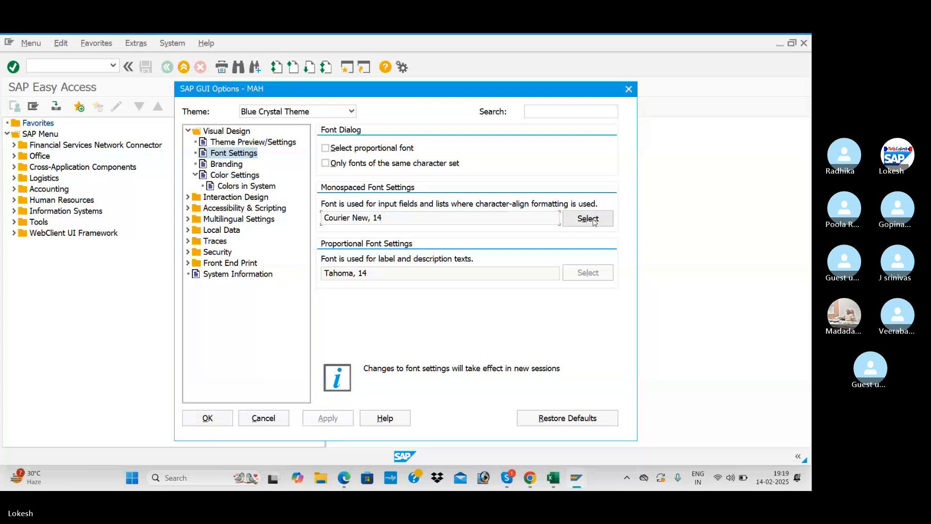
- Set the monospaced Courier New font size to 20 in the SAP GUI font settings, then apply and confirm the options
click(594, 222)
click(453, 252)
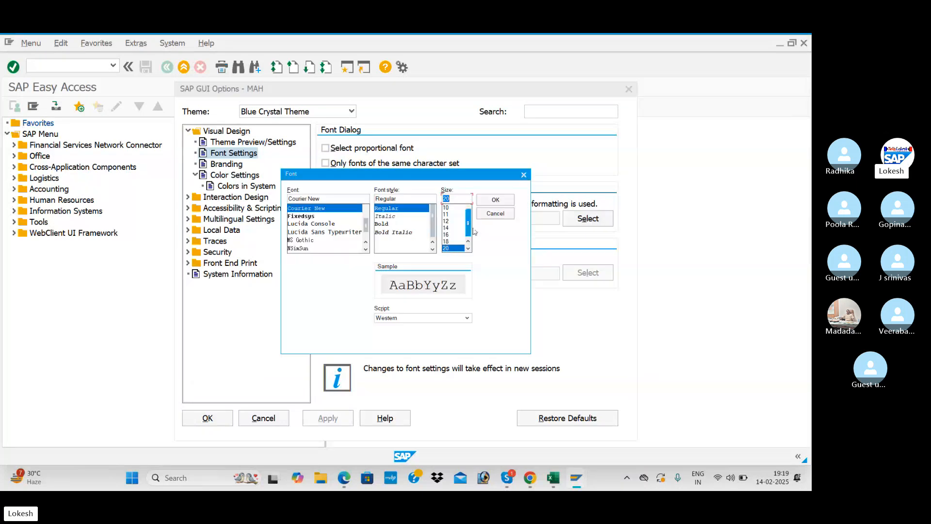
click(498, 204)
click(308, 419)
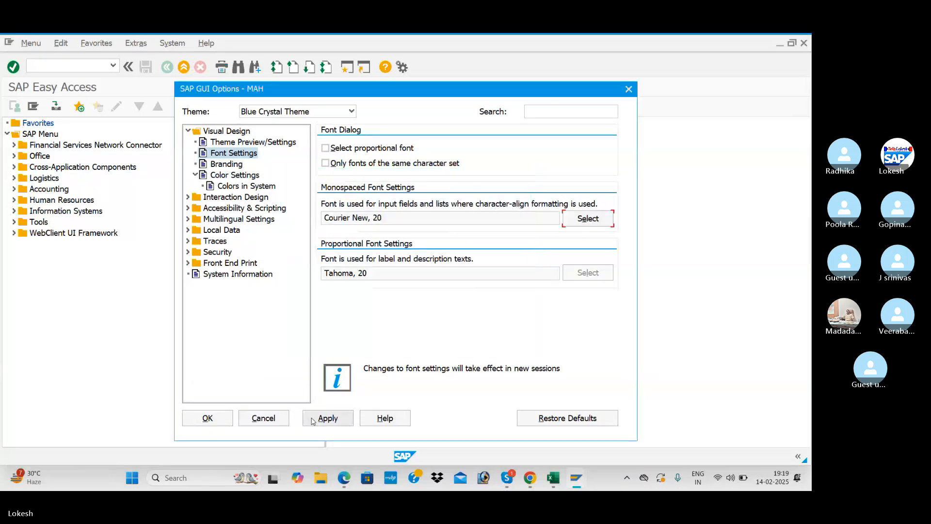
click(217, 420)
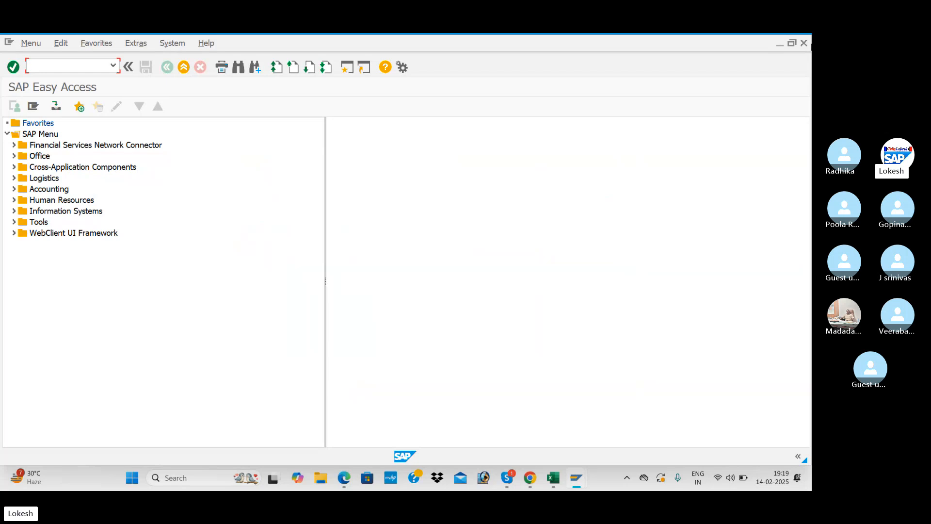
- Close both open SAP sessions and confirm logging off
click(804, 44)
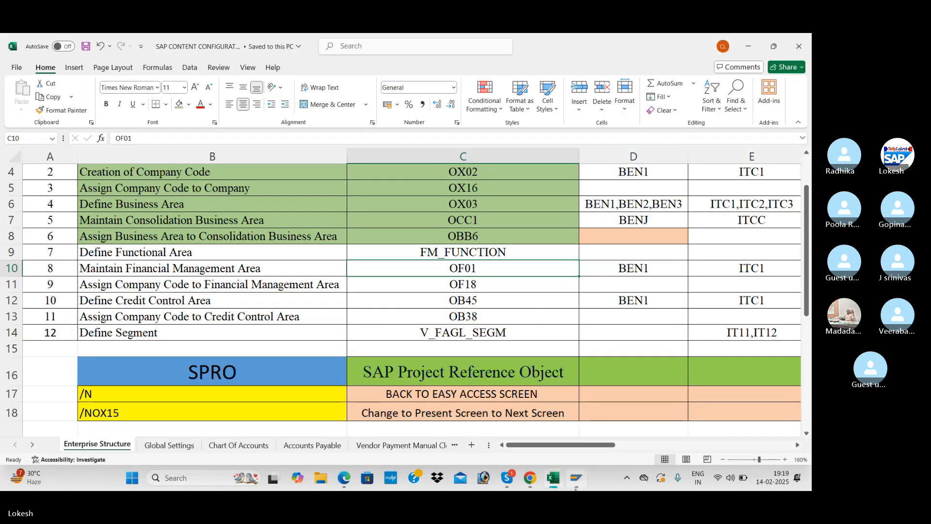
mouse_move(576, 487)
click(598, 438)
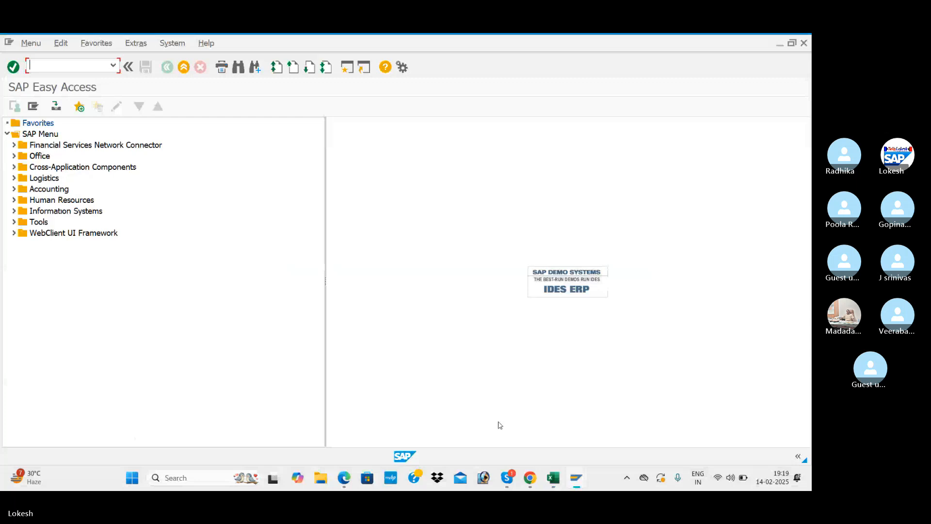
click(804, 44)
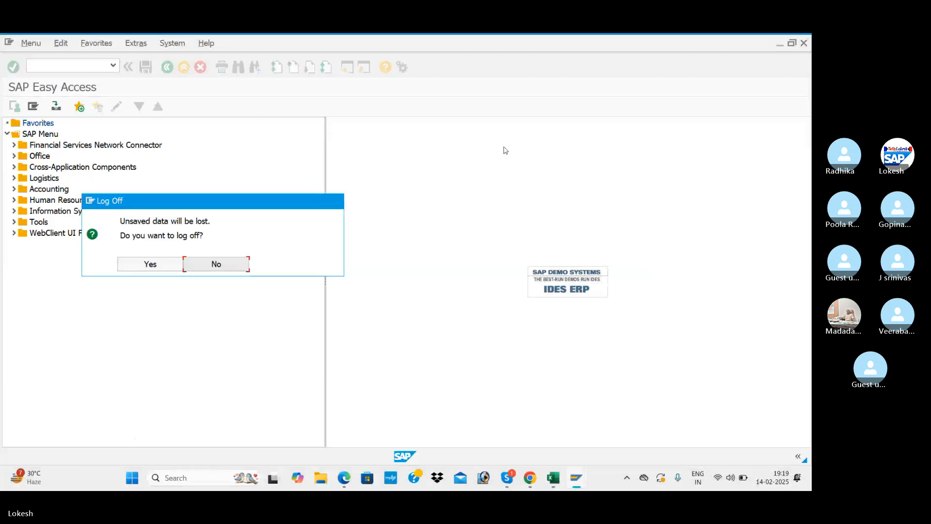
click(147, 263)
- Reopen the saved SAP Logon connection and log on to client 800 with the user ID and password
click(575, 477)
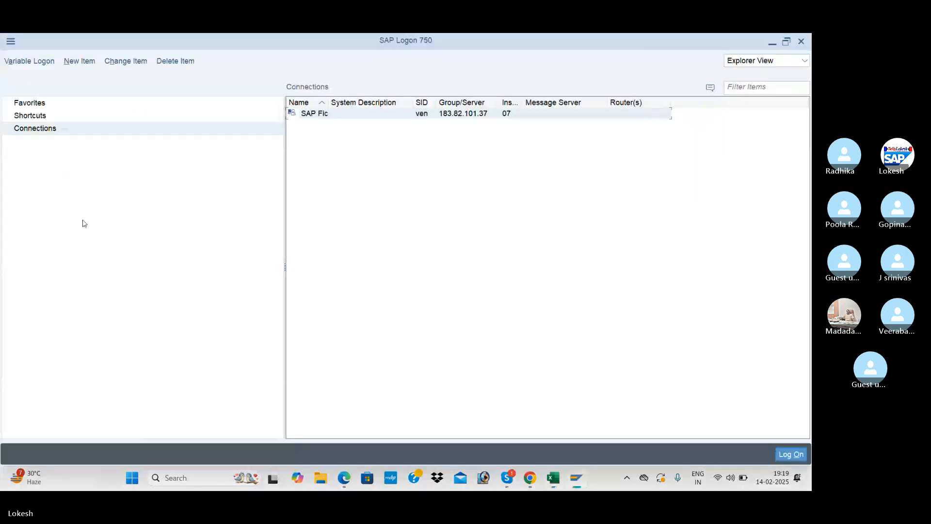
double_click(484, 114)
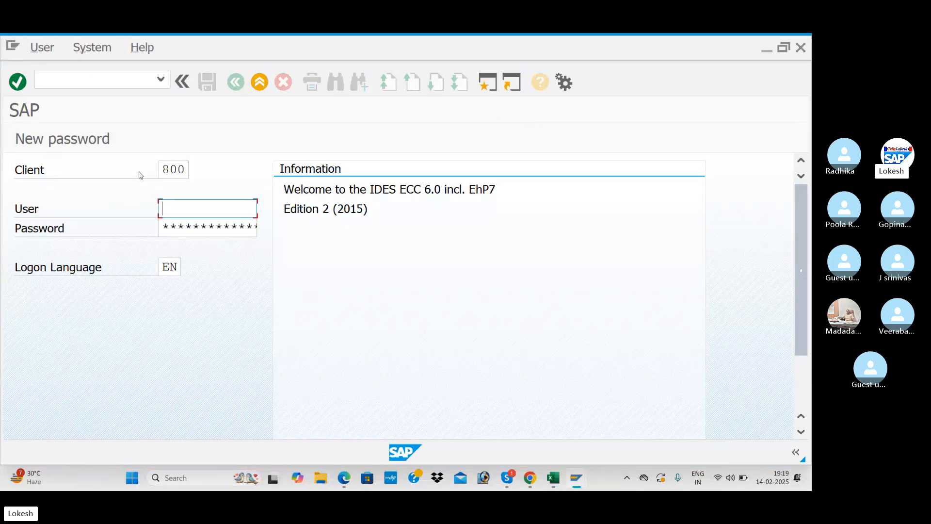
click(181, 209)
click(210, 228)
click(210, 228)
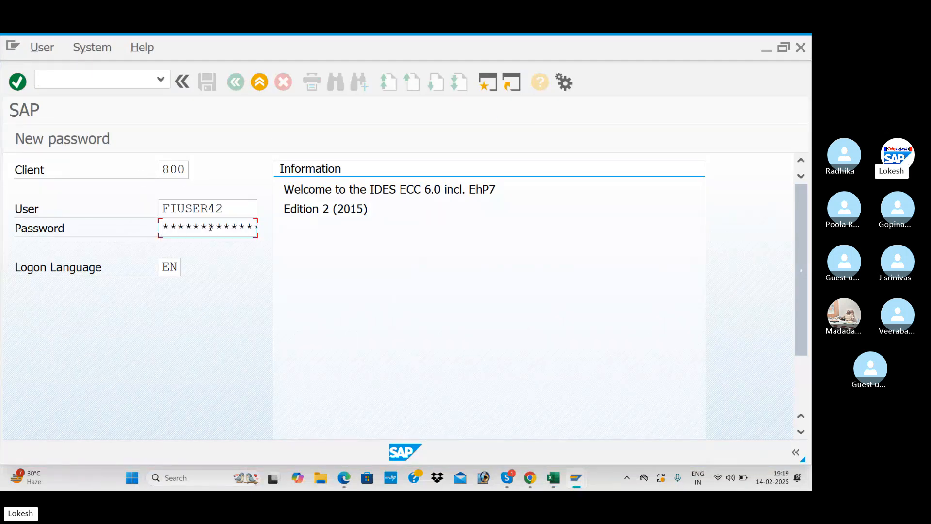
text(*)
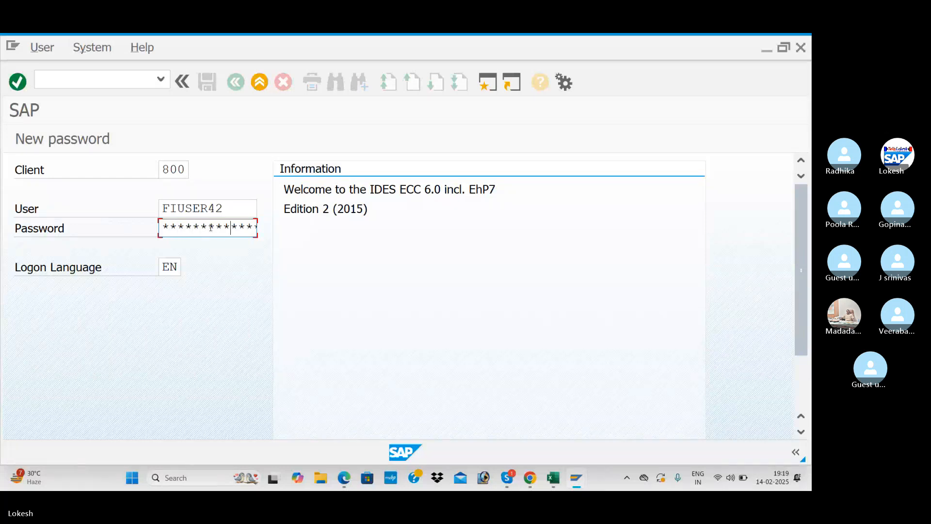
key(Return)
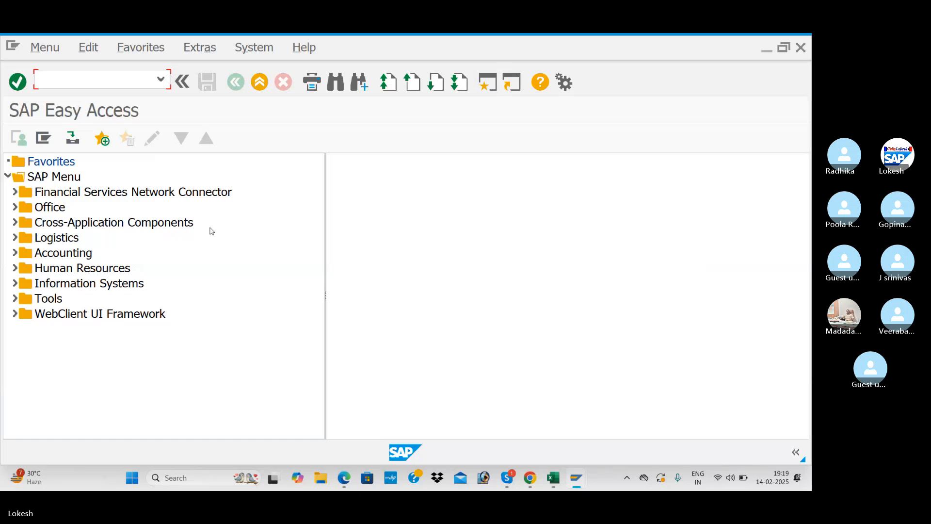
- Set the monospaced Courier New font size to 14 in the SAP GUI font settings and confirm the options
click(563, 85)
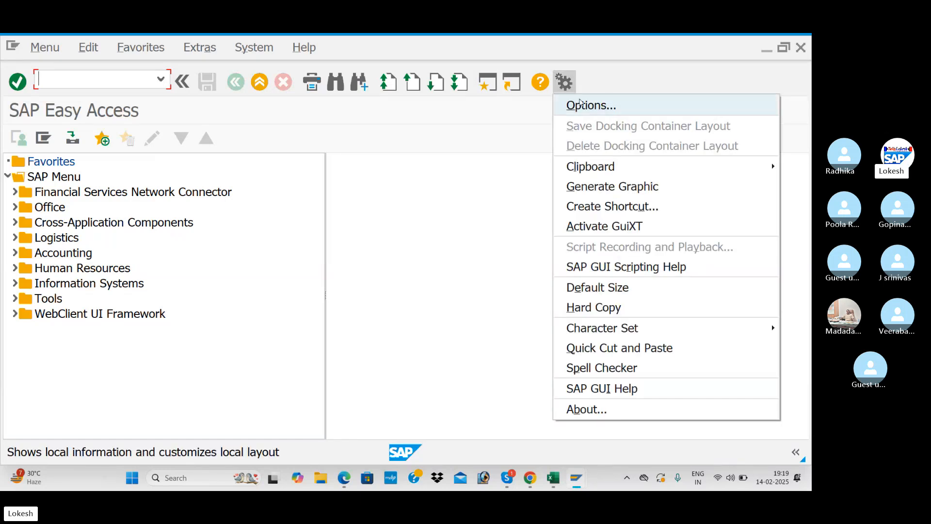
click(580, 105)
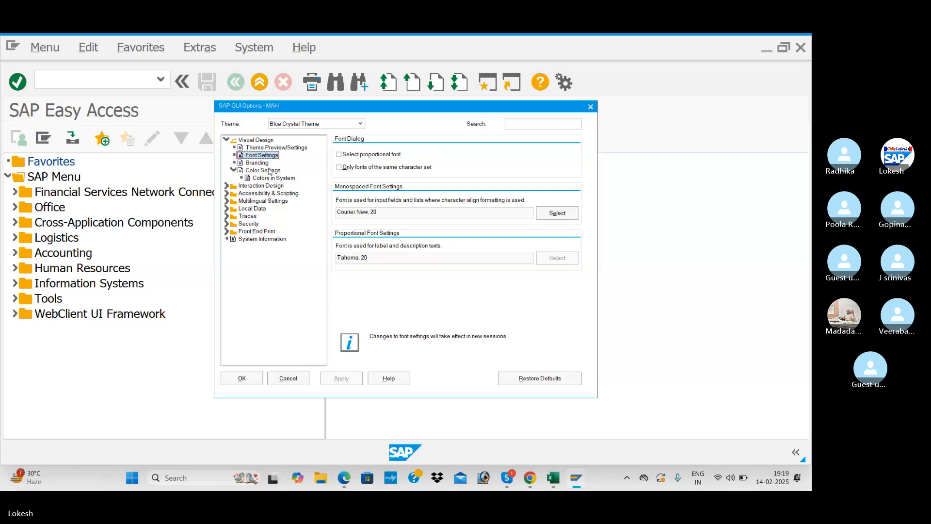
click(557, 213)
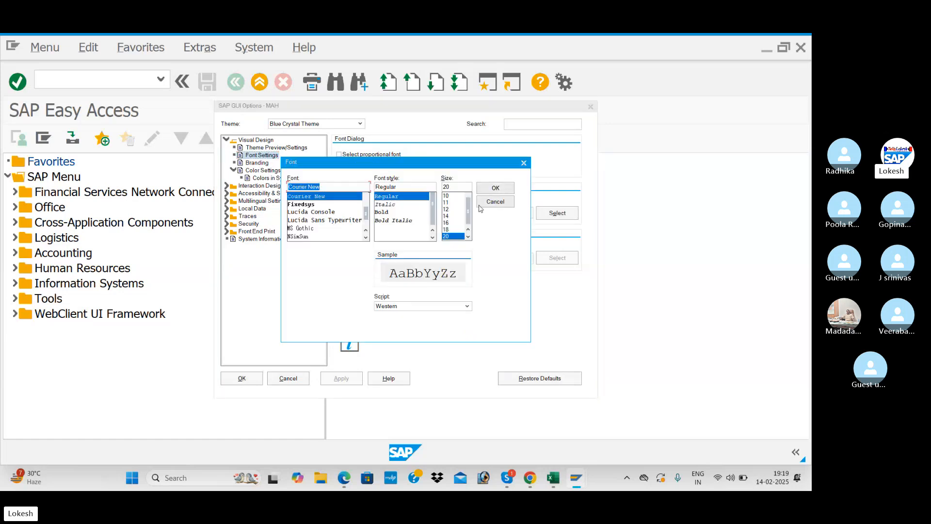
click(446, 216)
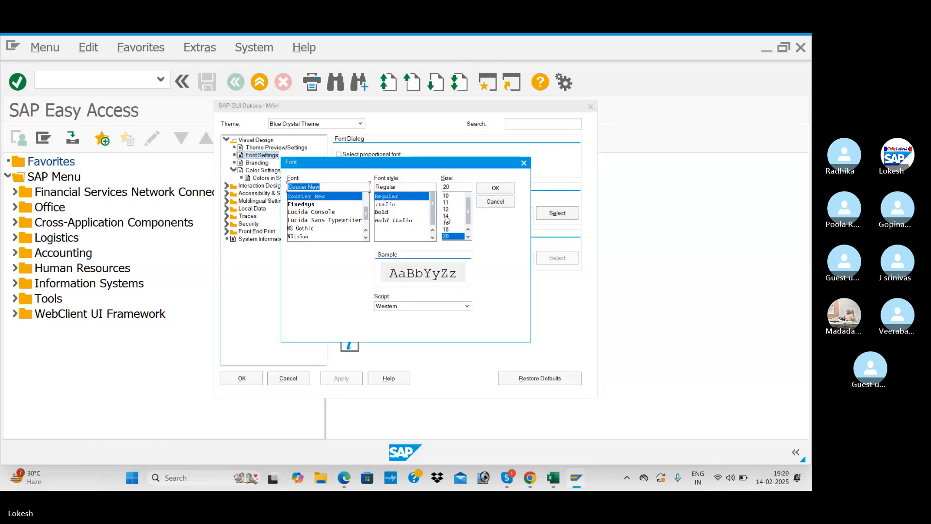
click(495, 187)
click(242, 378)
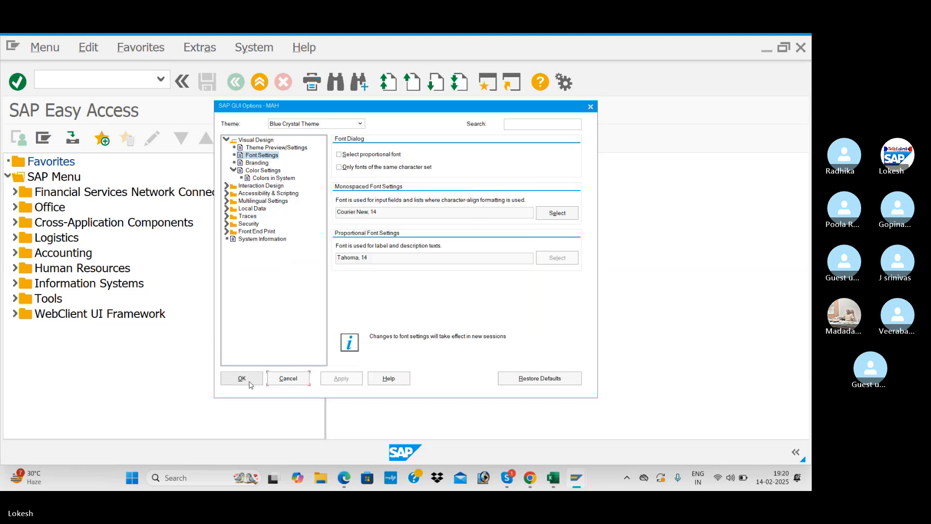
- Log off from SAP, reopen the same connection, and log on again with the user ID and password
click(805, 48)
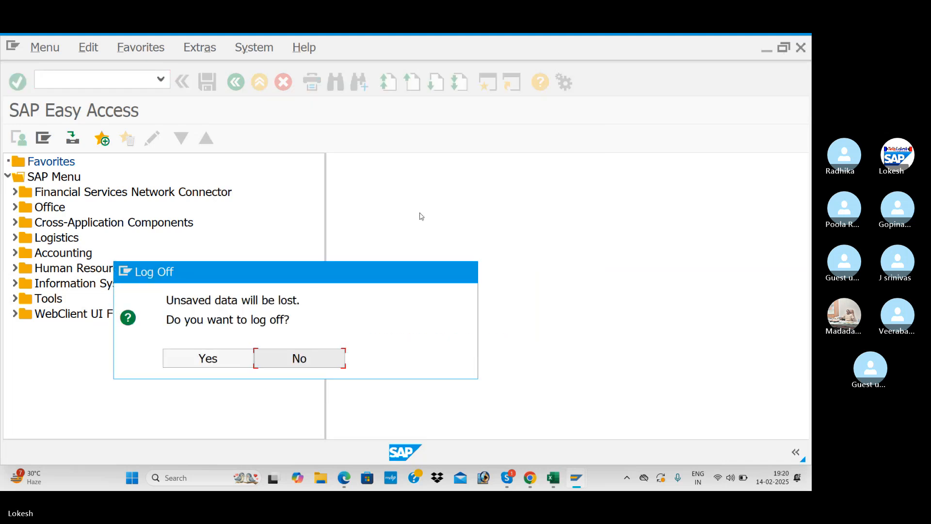
click(226, 356)
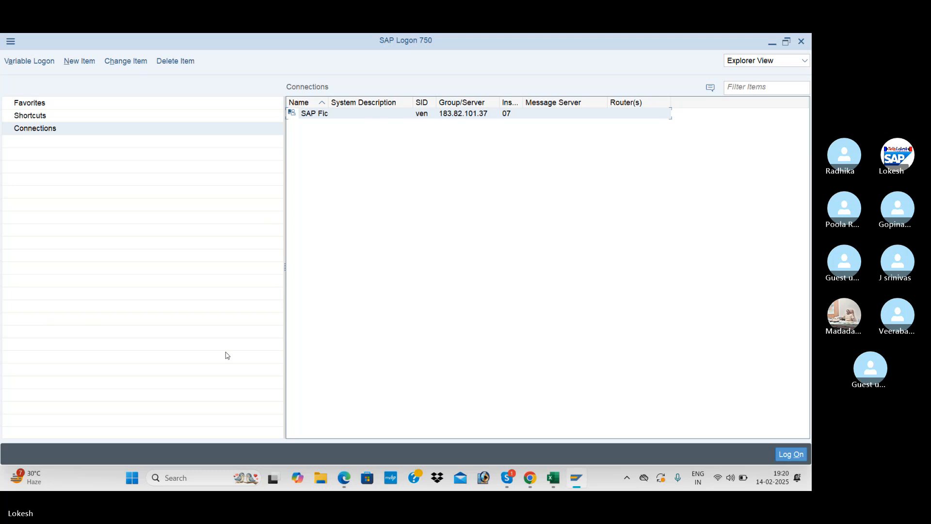
double_click(430, 120)
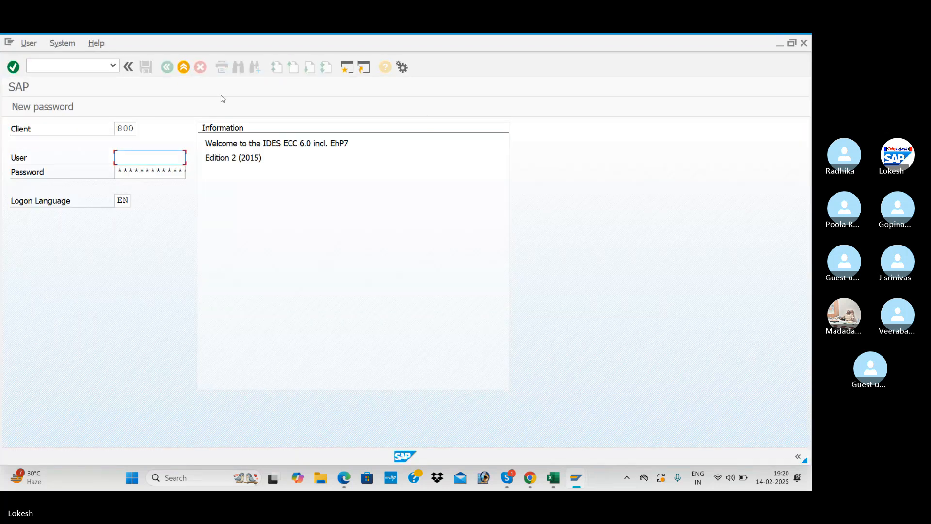
click(159, 160)
click(146, 170)
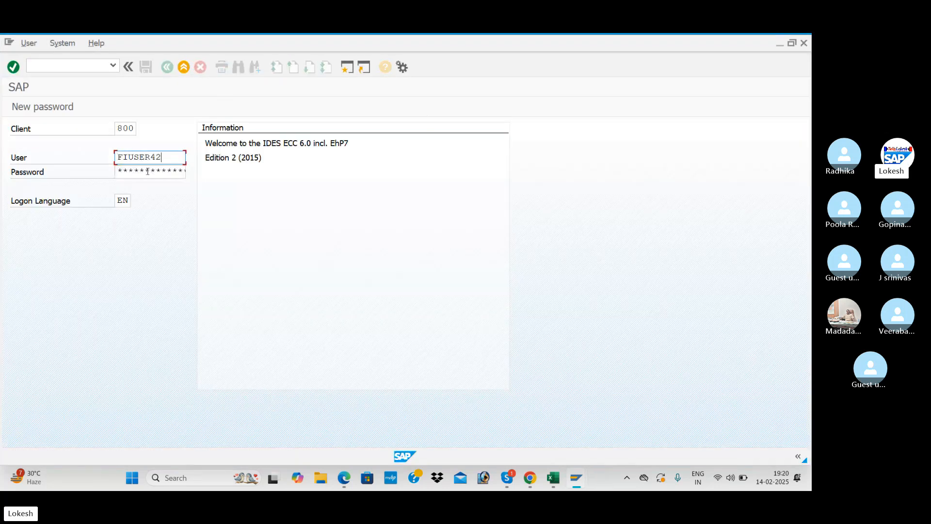
click(147, 172)
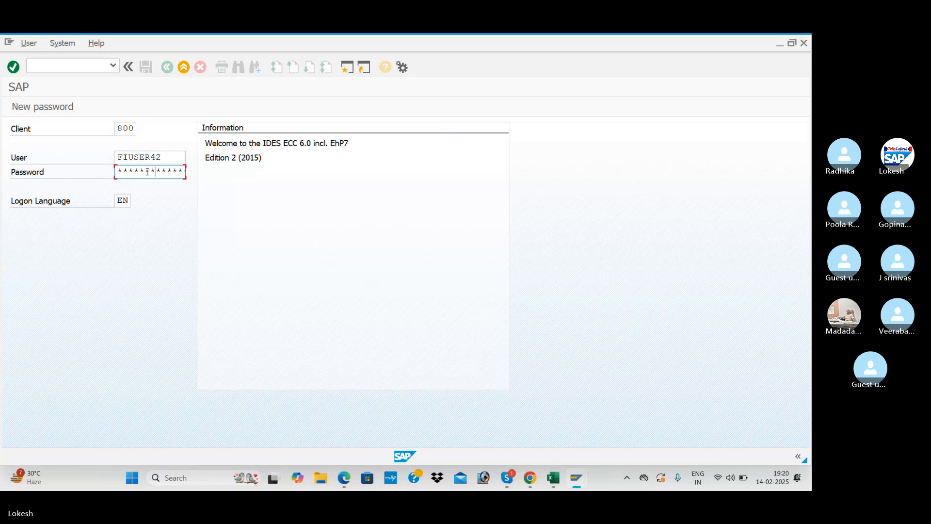
key(Return)
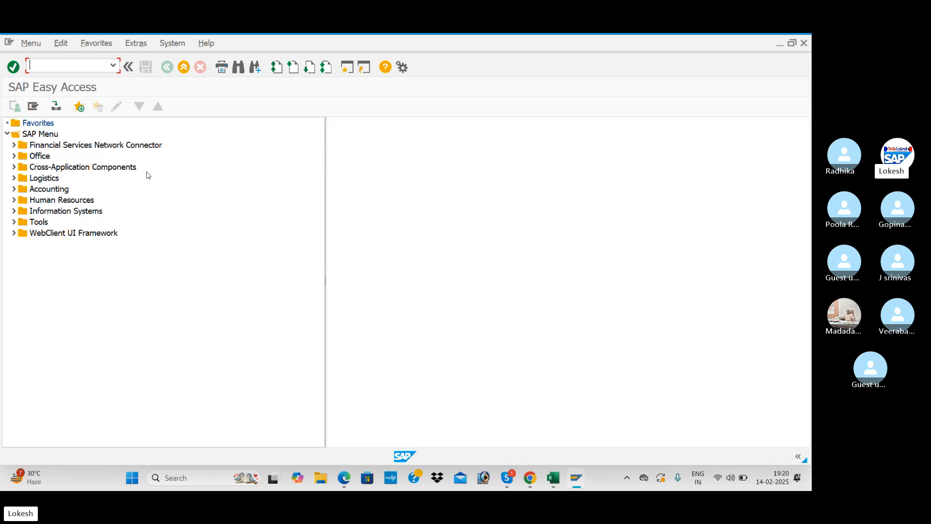
- Run transaction SM12, clear the User Name filter, and list the lock entries of all users in client 800
text(SM12)
key(Return)
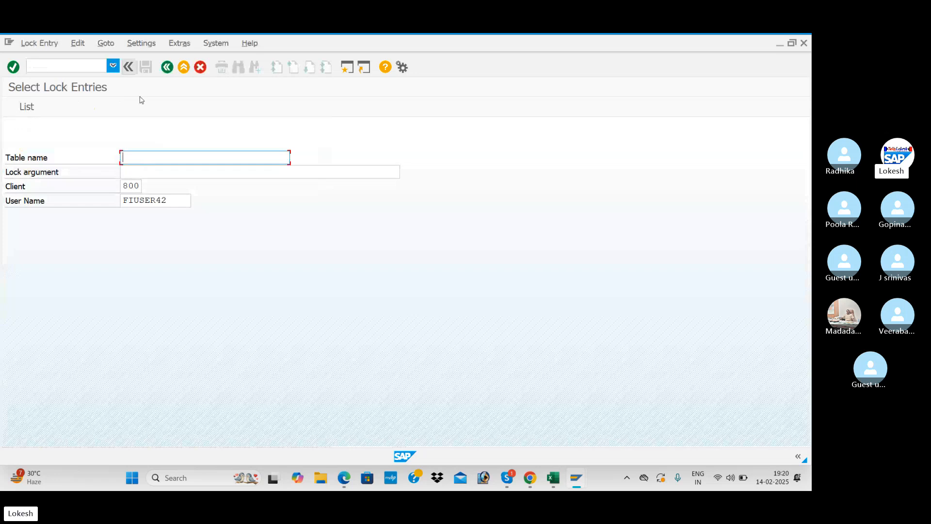
drag(167, 202, 113, 204)
key(Delete)
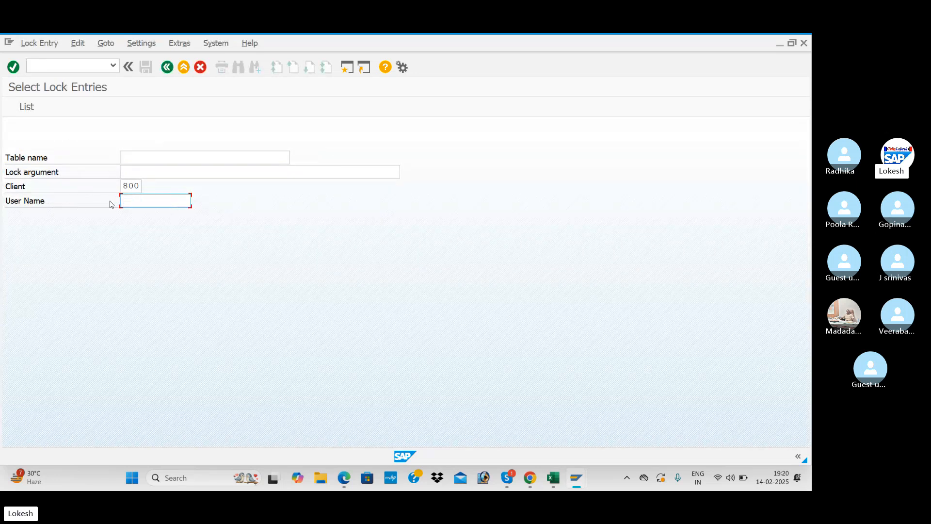
click(27, 107)
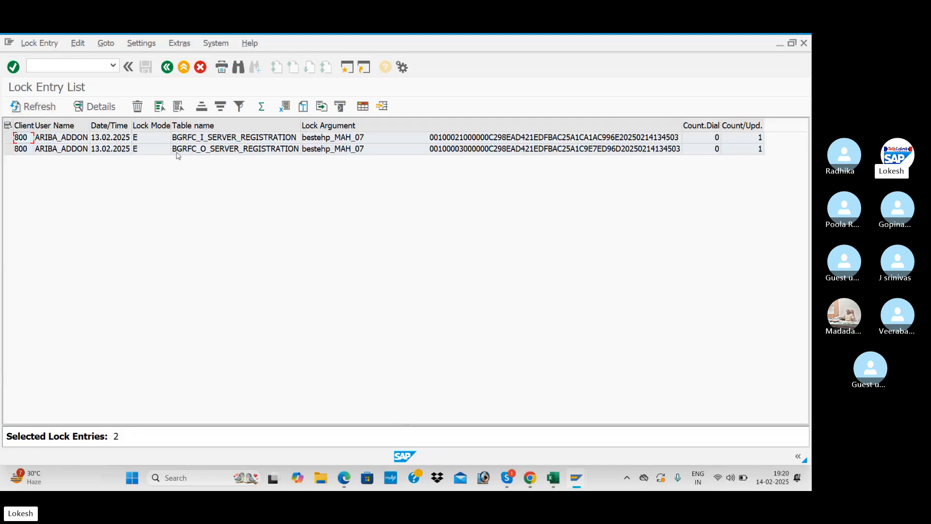
- Select and delete all listed lock entries, close the Performance Assistant, and return to SAP Easy Access with /N
click(178, 152)
click(63, 151)
key(ctrl+a)
click(136, 111)
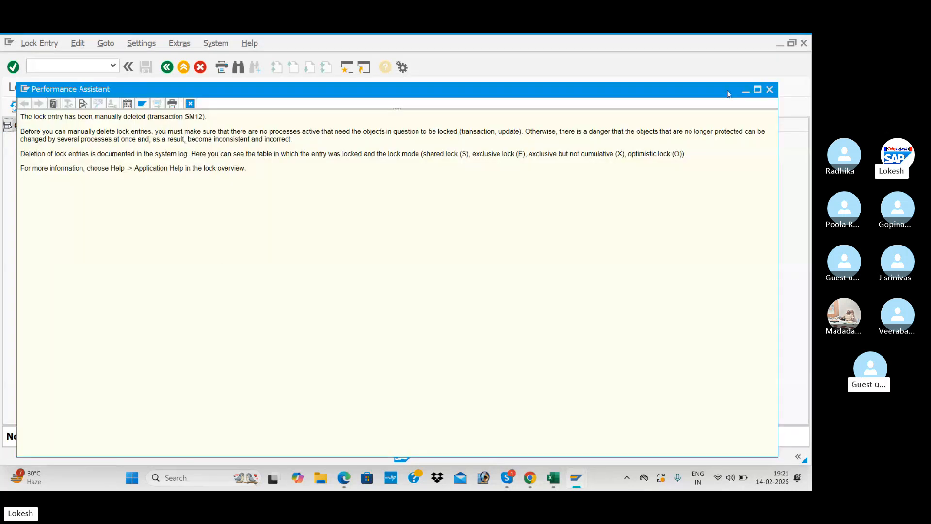
click(768, 89)
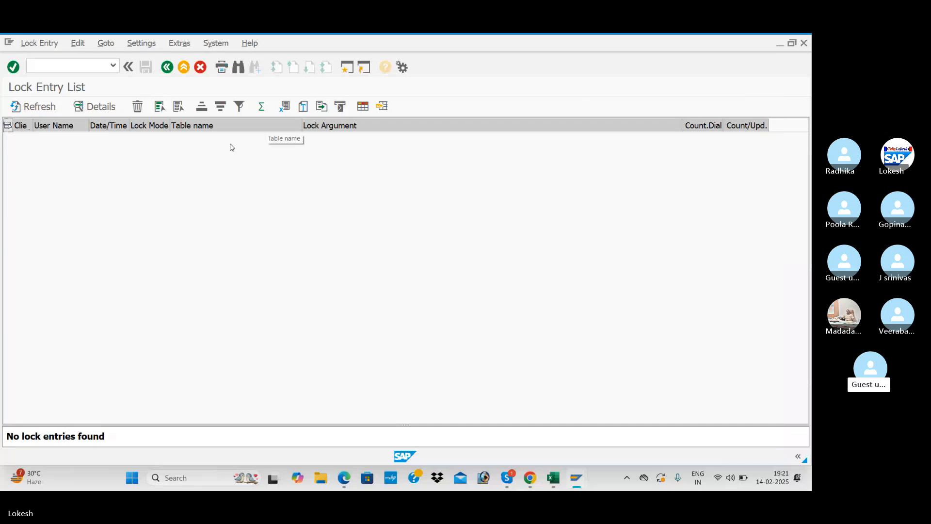
click(84, 63)
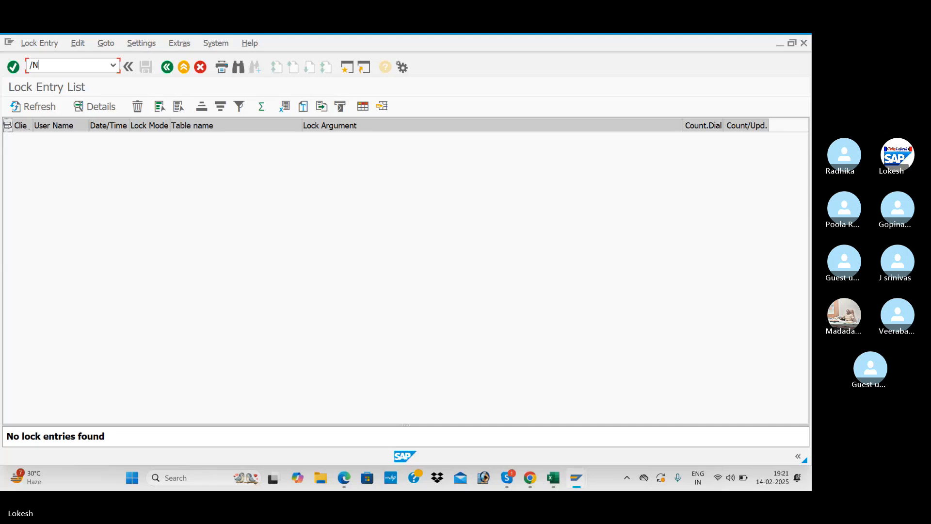
key(Return)
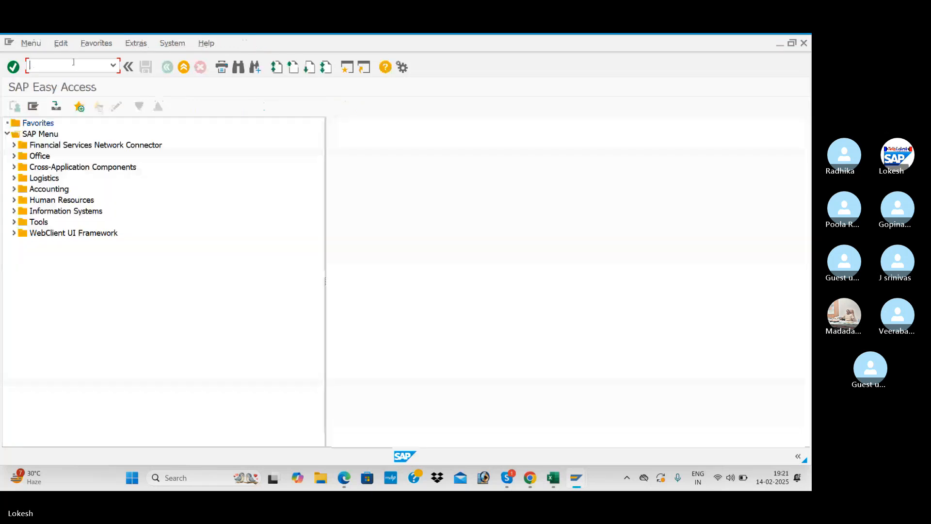
- Switch to Chrome and search Google for "FI SUER LACK IMAGES" in a new tab
click(530, 478)
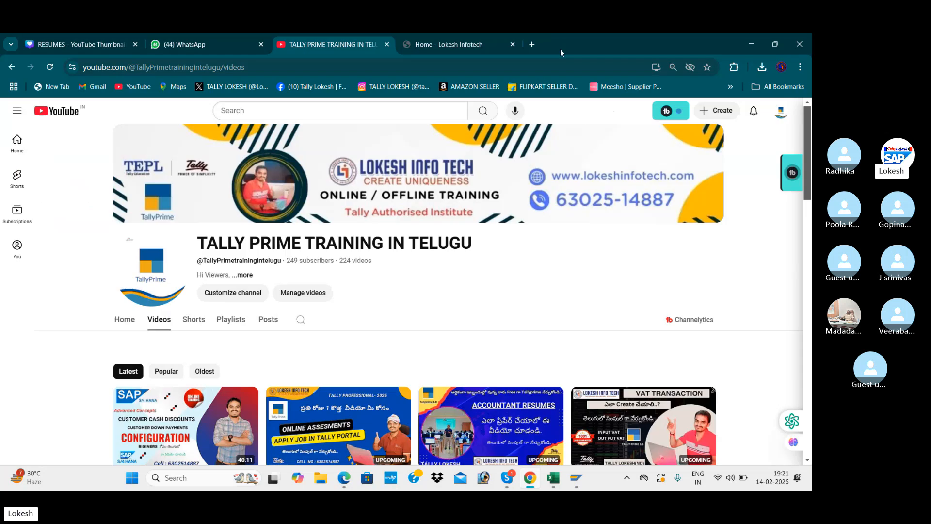
click(533, 44)
text(FI SUER)
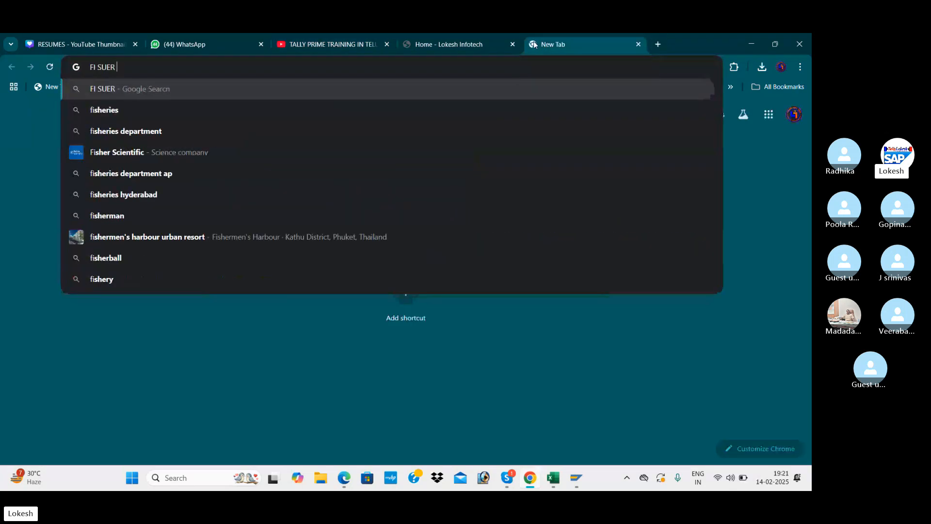
text( LACK )
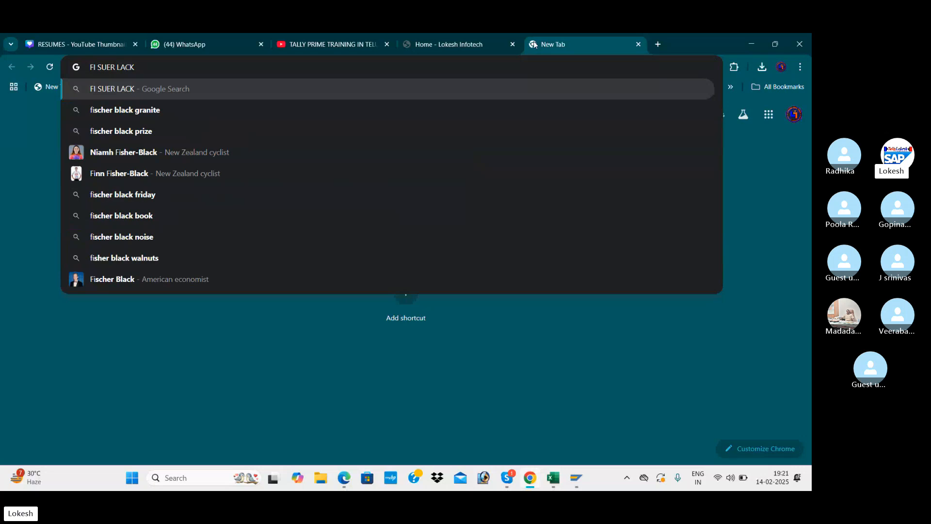
text(IAMGE)
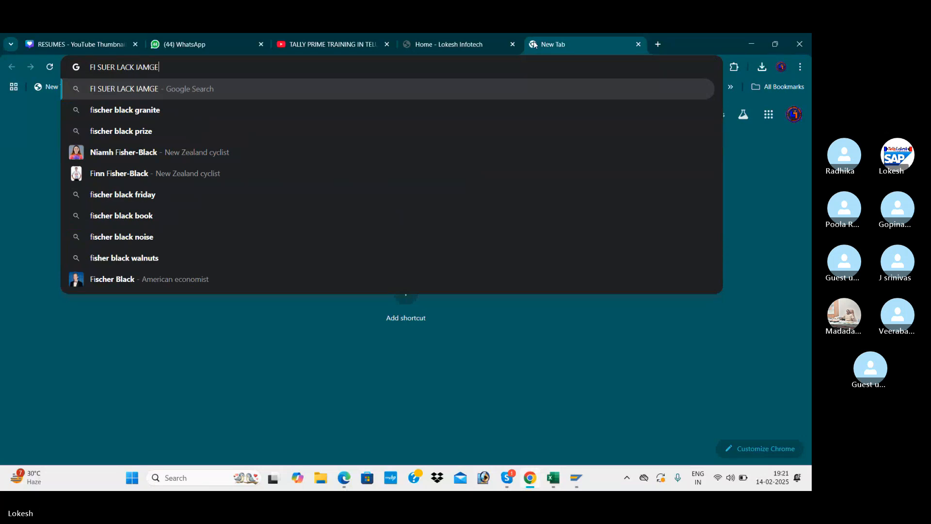
key(BackSpace)
key(BackSpace)
key(BackSpace)
key(BackSpace)
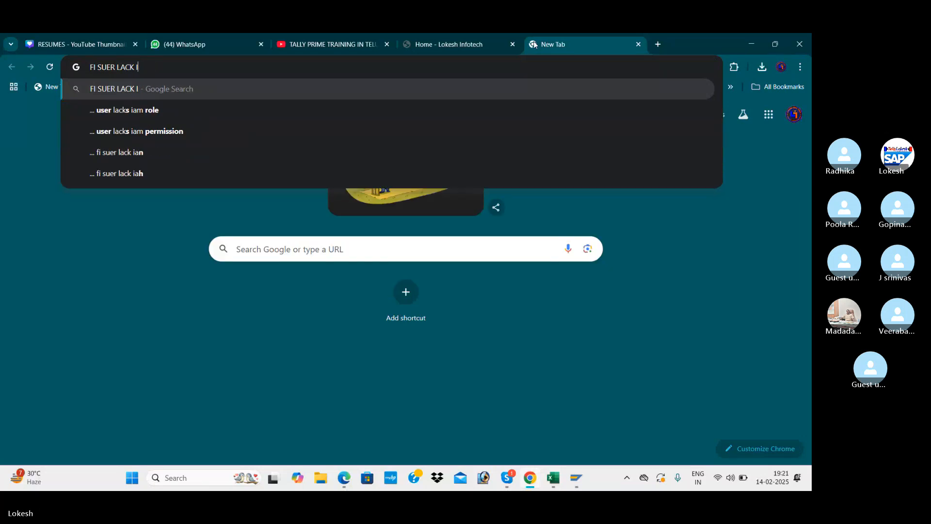
text(MAGES)
key(Return)
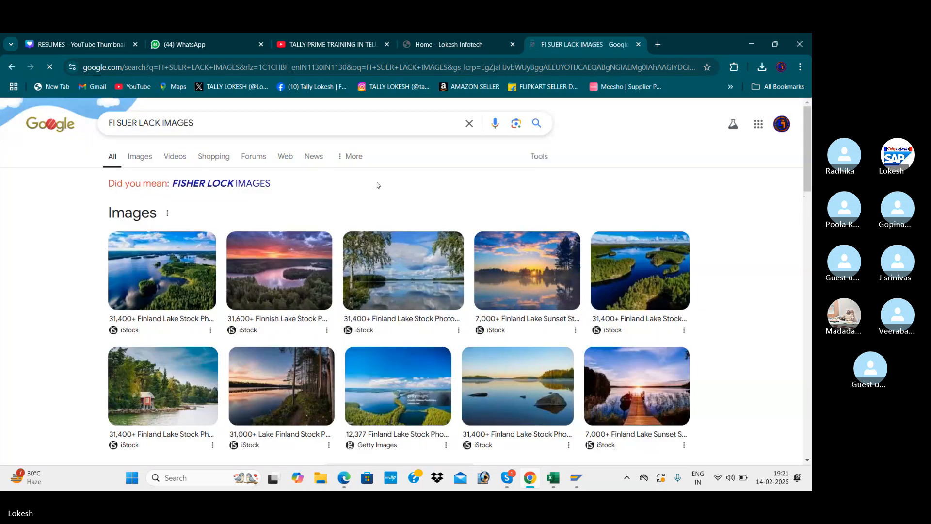
- Extend the Google search to "FI SUER LACK IMAGES IN SAP FICO" and look through its image results
click(210, 125)
text(IN SAP FICO)
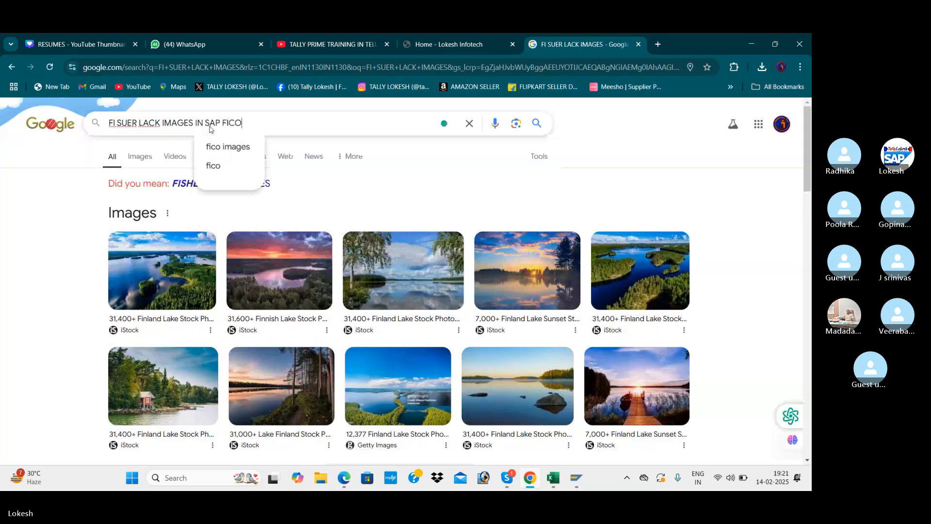
key(Return)
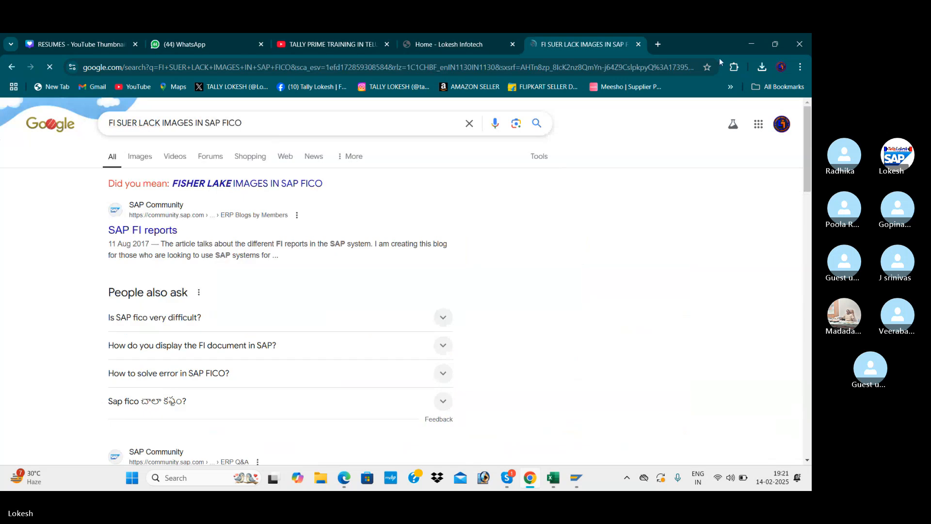
click(140, 157)
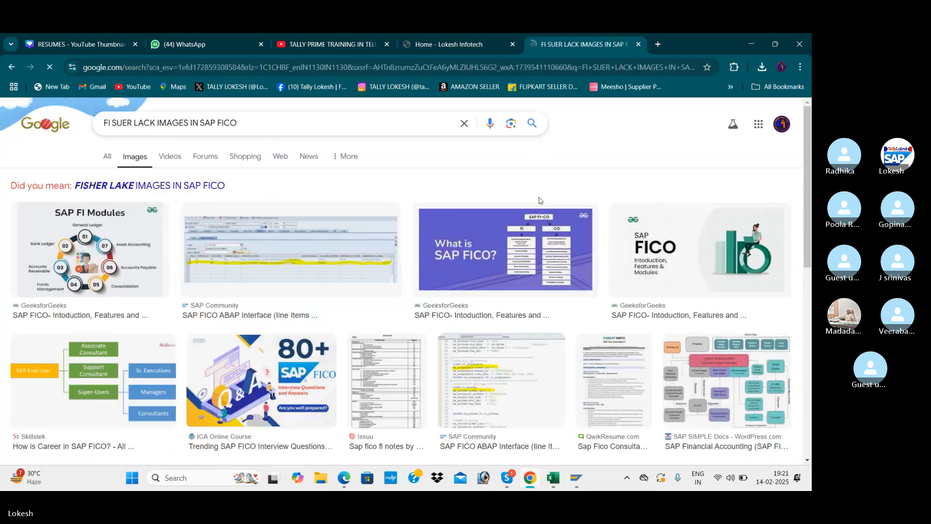
scroll(503, 244, down, 2)
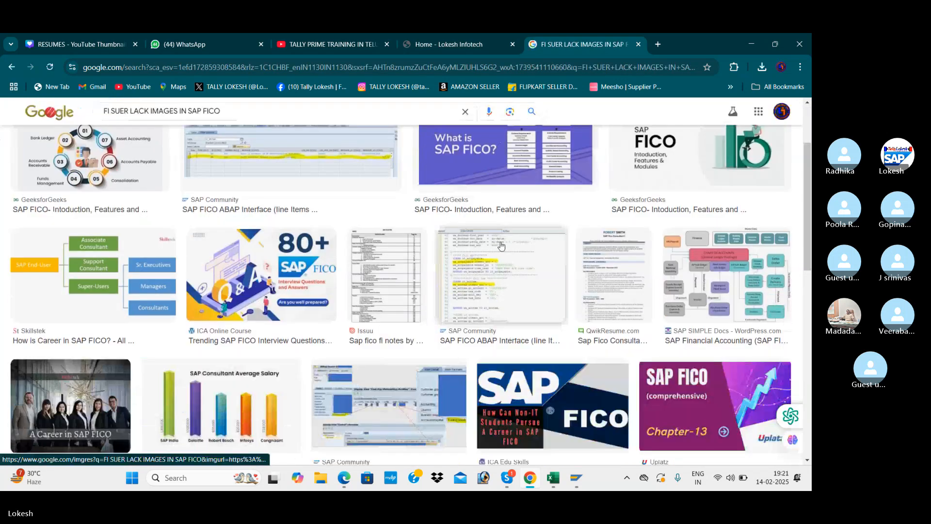
scroll(457, 254, down, 2)
scroll(456, 252, down, 3)
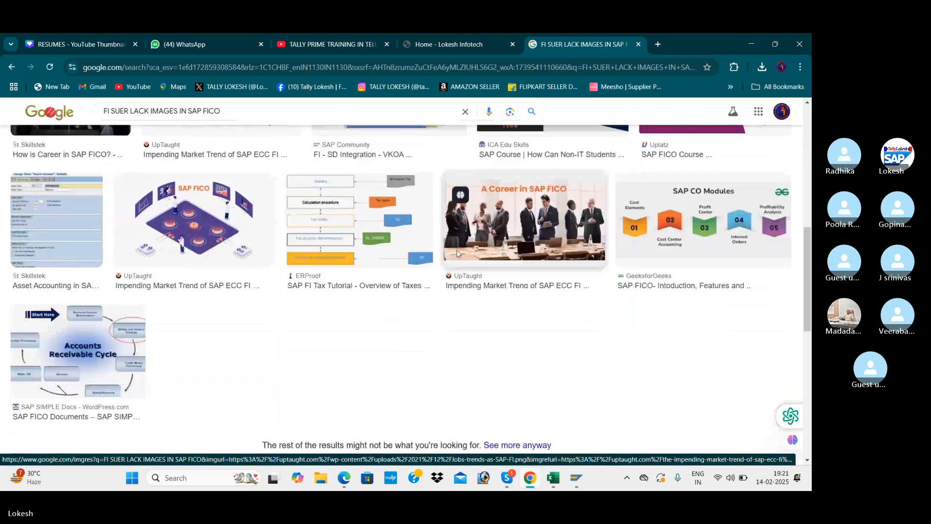
scroll(421, 261, up, 8)
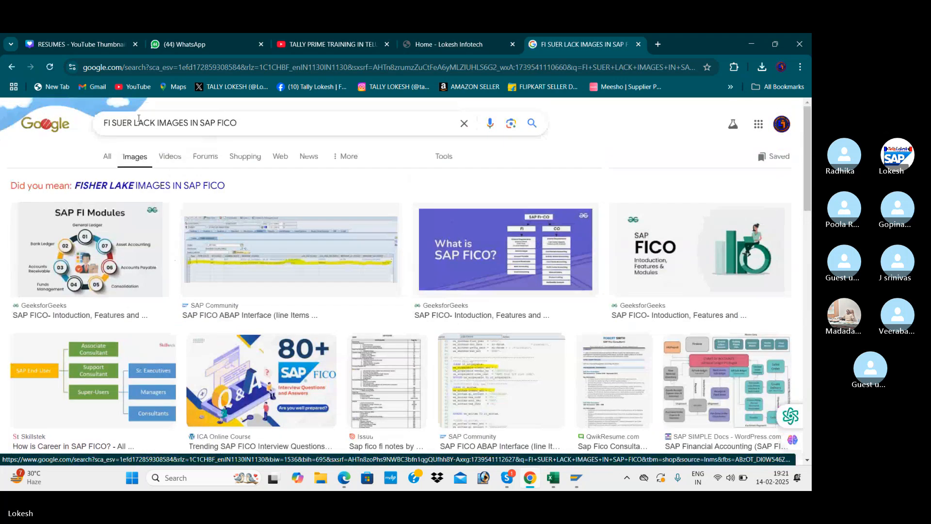
- Correct the image search to "FI USER LACK IMAGES IN SAP FICO SM12" and run it
click(115, 123)
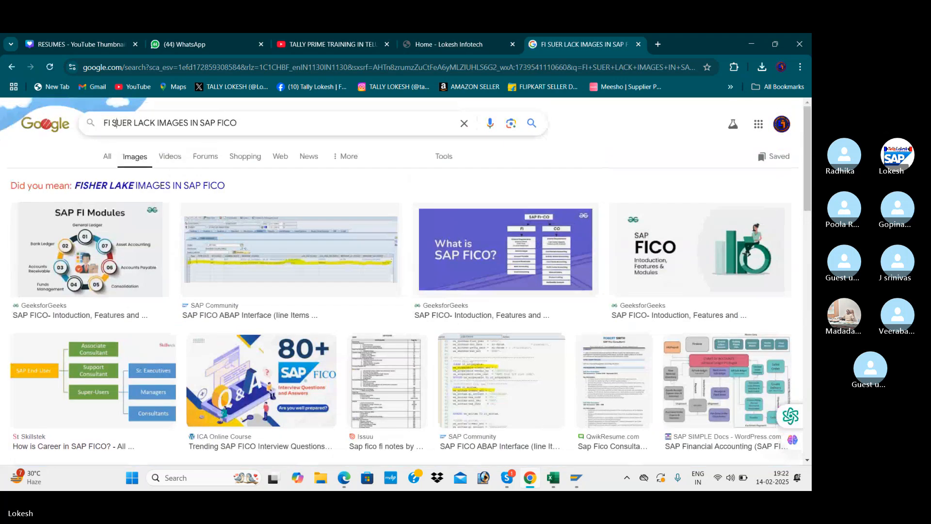
key(BackSpace)
text(S)
text(SM12)
key(Return)
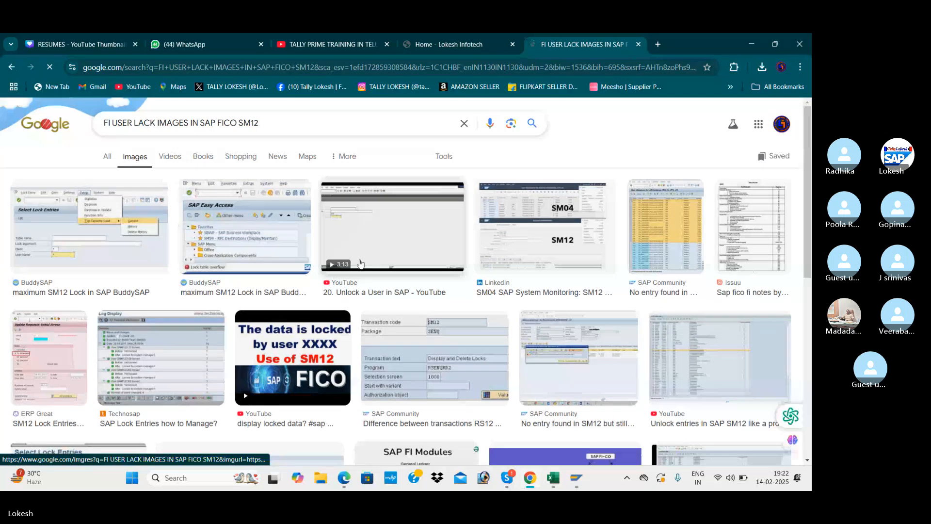
- Look through the SM12 image results and open the preview of the Select Lock Entries image from SAP Basis & ITIL Tutorials
scroll(312, 256, down, 1)
scroll(312, 259, down, 2)
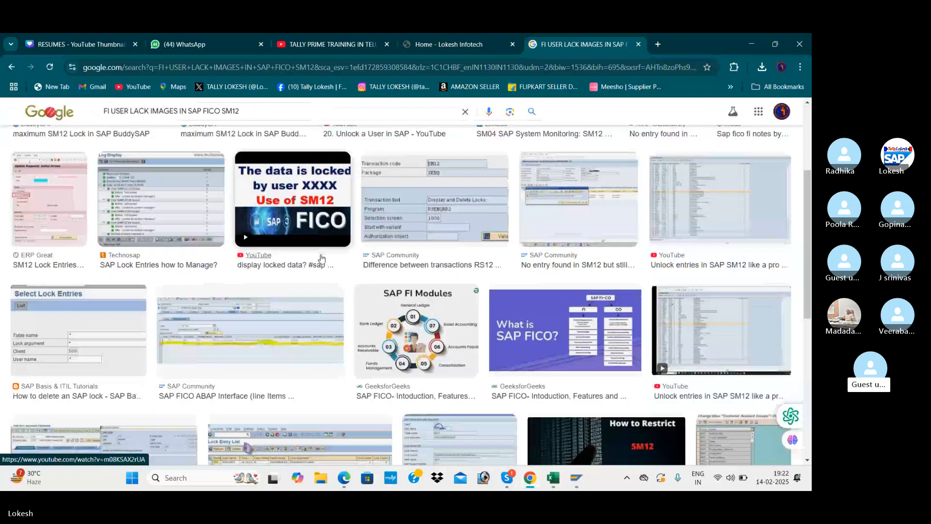
scroll(436, 213, down, 2)
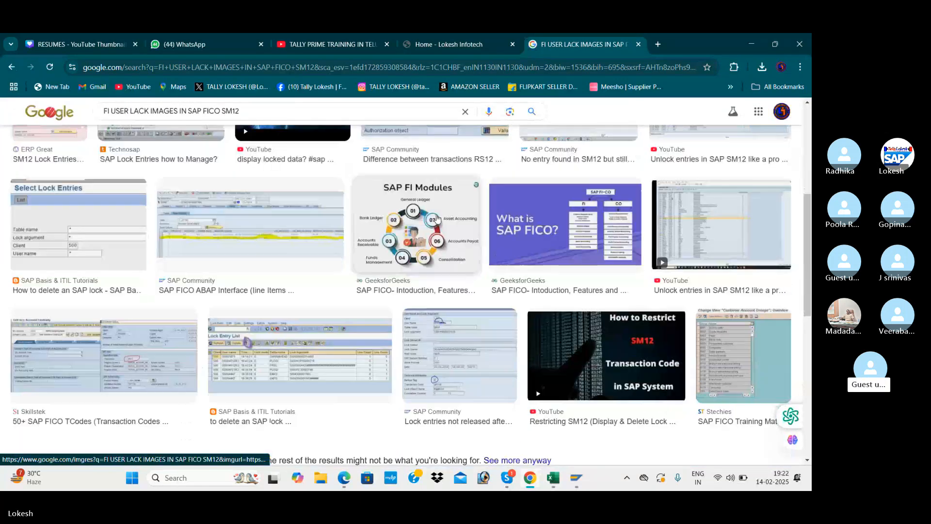
scroll(435, 219, down, 1)
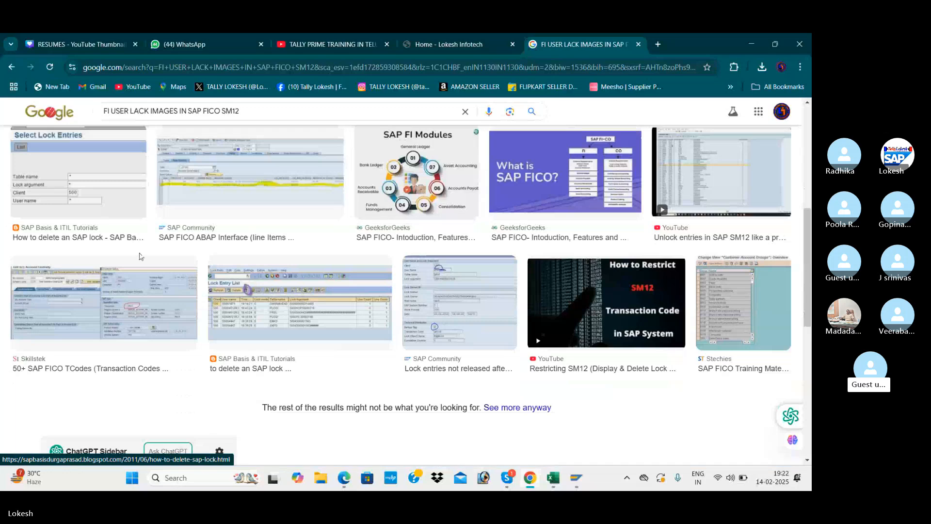
scroll(160, 265, up, 3)
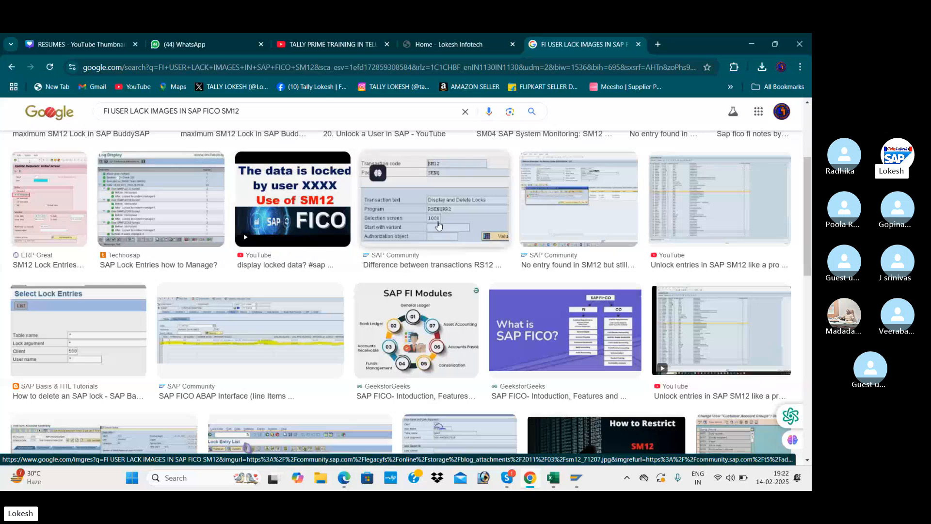
click(99, 331)
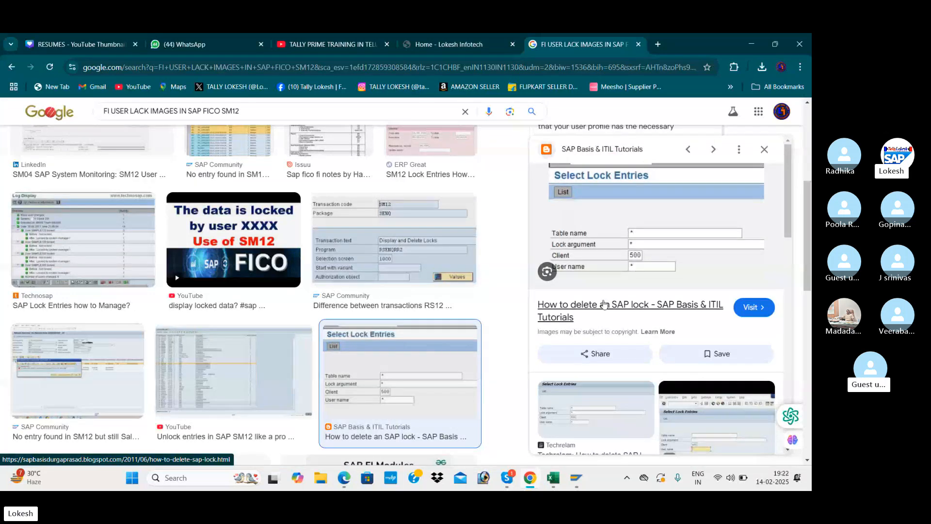
- Examine the related images and the remaining search results for an example of an SAP user lock
scroll(604, 304, down, 3)
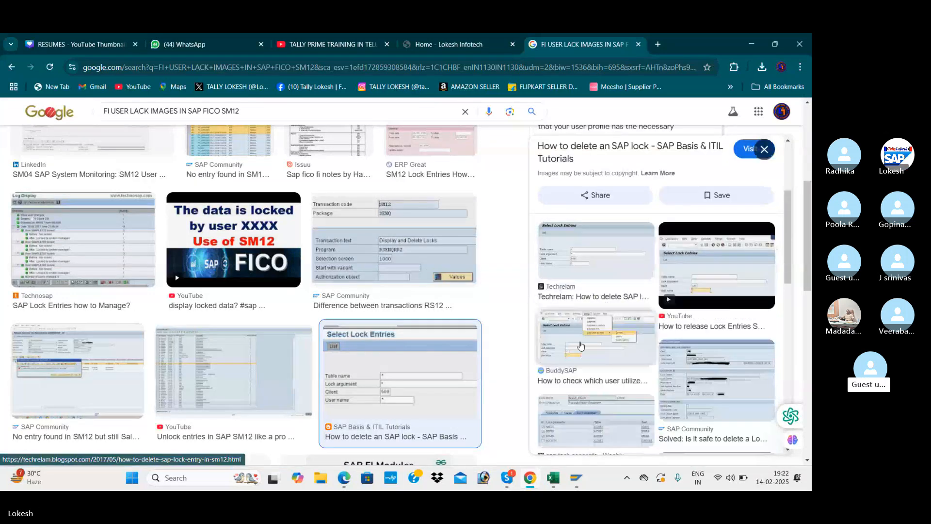
scroll(393, 332, down, 2)
scroll(393, 331, down, 2)
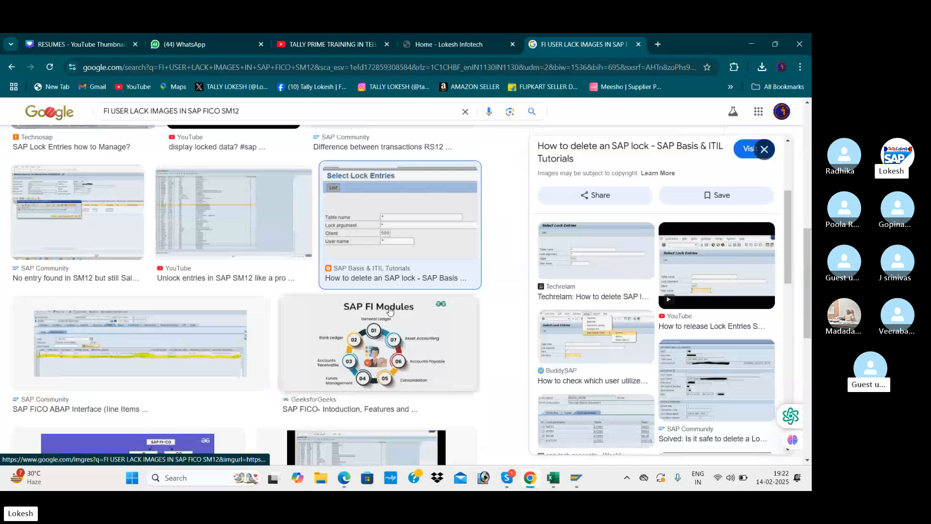
scroll(391, 311, down, 2)
scroll(402, 305, down, 3)
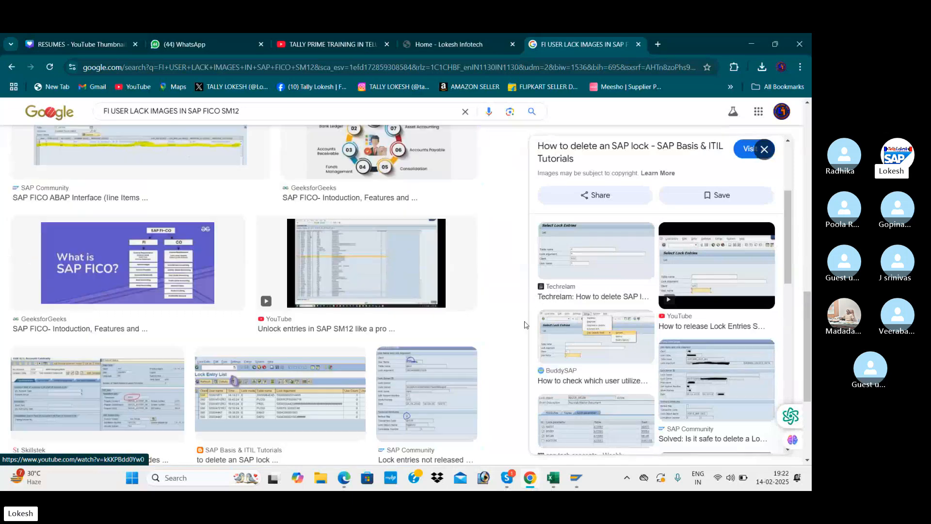
scroll(291, 388, down, 3)
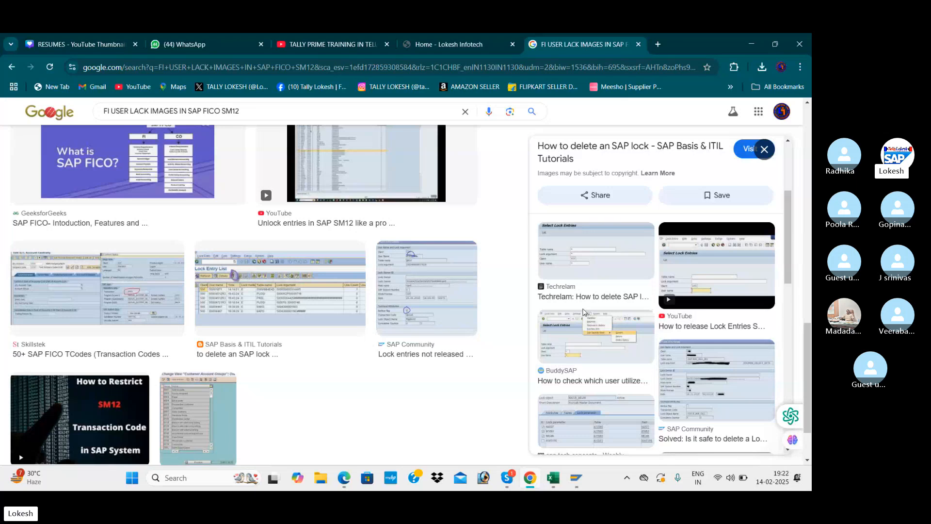
scroll(256, 299, up, 10)
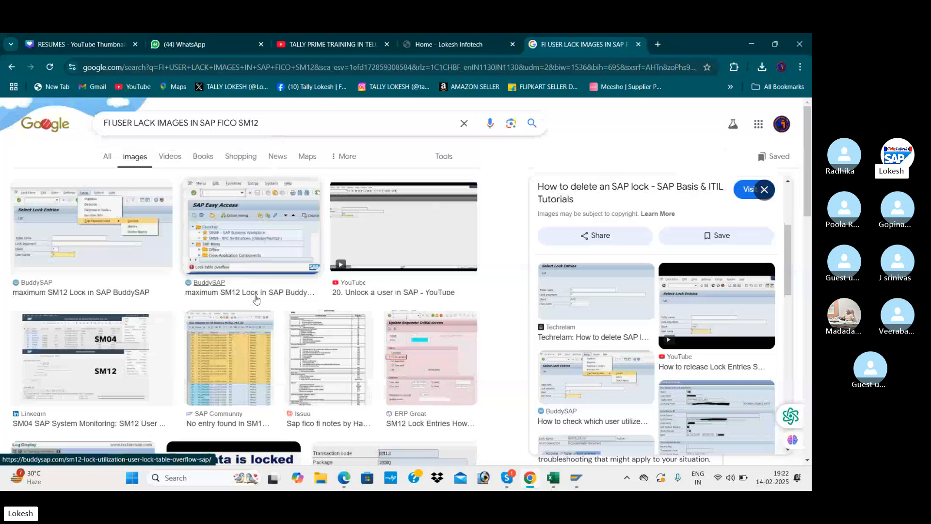
- Switch from Chrome to the Skype call window of the SAP batch
key(alt+Tab)
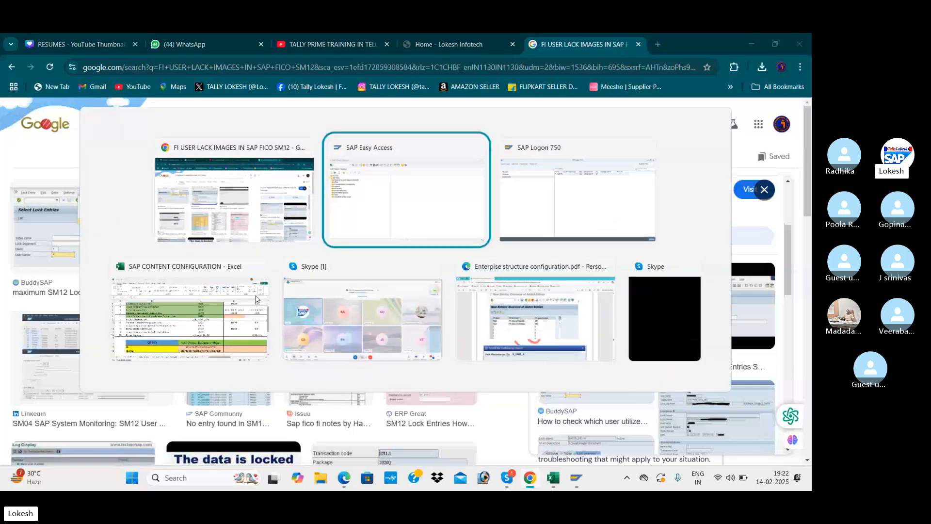
key(alt+Tab)
key(alt+Tab)
key(alt+Tab)
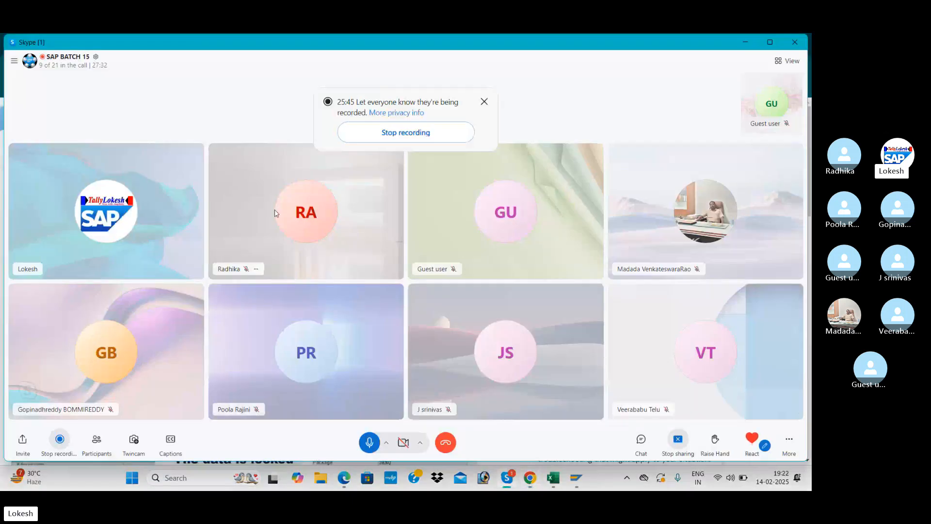